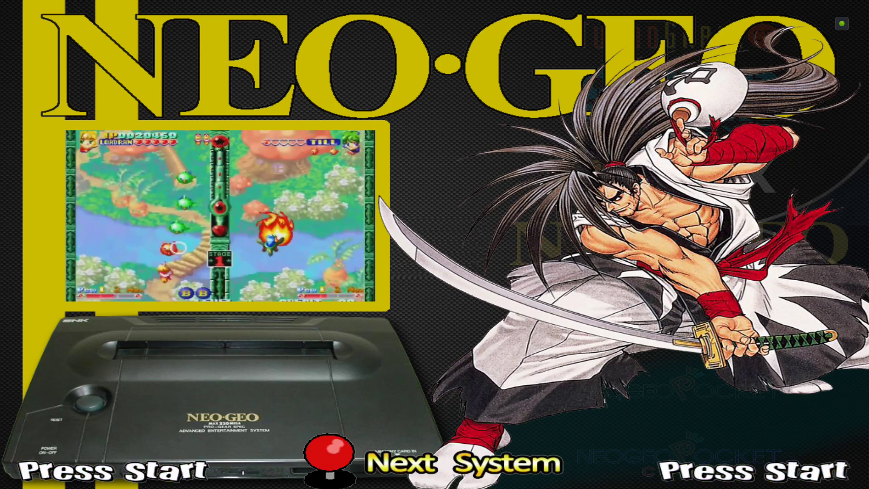
- Leave the Neo Geo front end and launch RetroArch from the list of installed apps
{"action": "key", "text": "Home"}
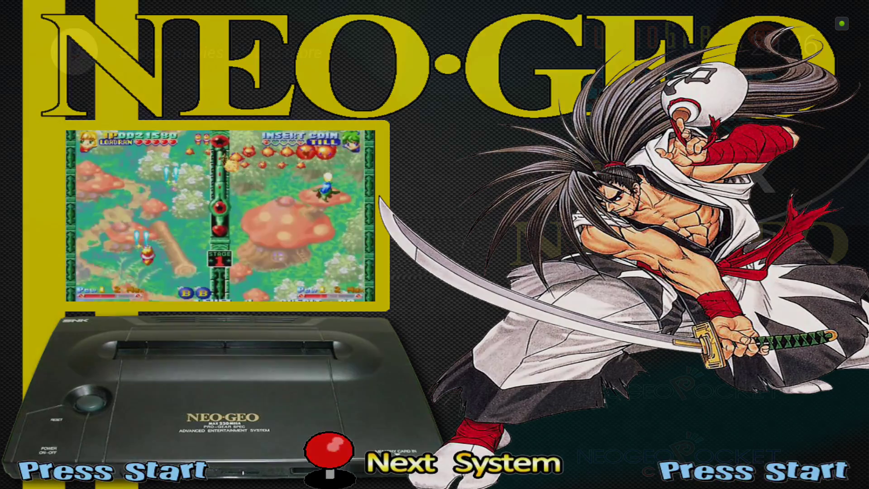
{"action": "key", "text": "Down"}
{"action": "key", "text": "Down"}
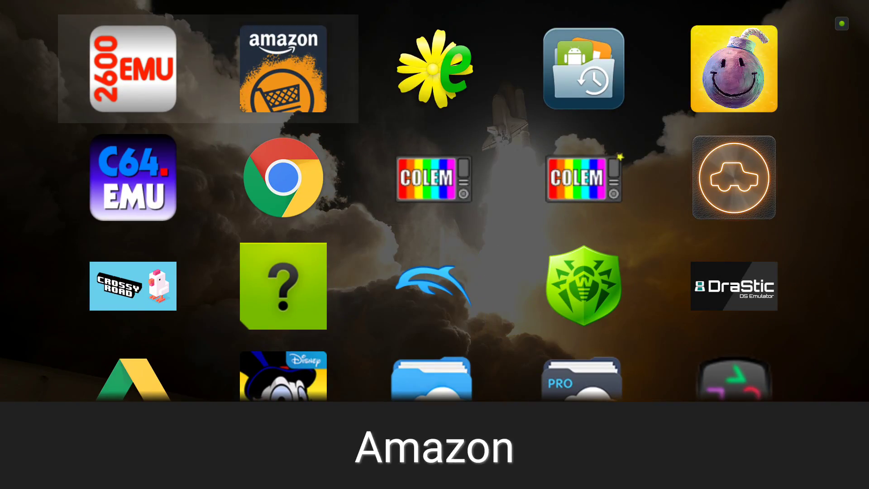
{"action": "key", "text": "Right"}
{"action": "key", "text": "Right"}
{"action": "key", "text": "Right"}
{"action": "key", "text": "Down"}
{"action": "key", "text": "Down"}
{"action": "key", "text": "Down"}
{"action": "key", "text": "Down"}
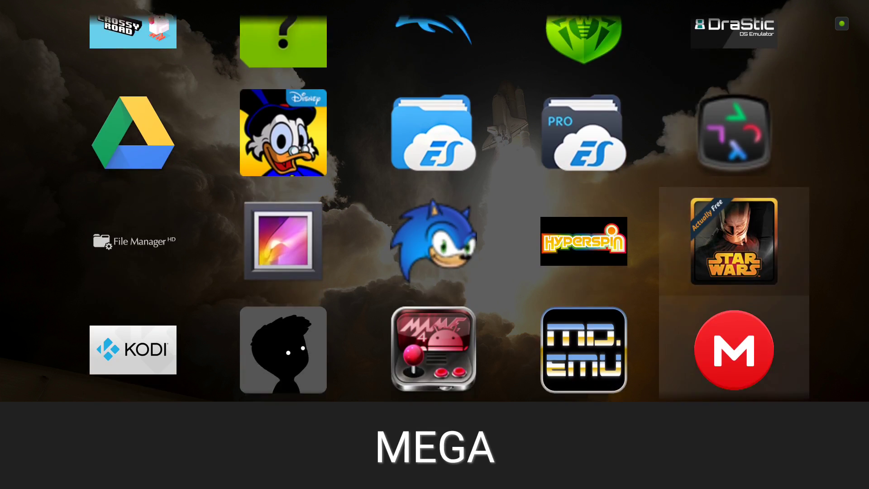
{"action": "key", "text": "Down"}
{"action": "key", "text": "Down"}
{"action": "key", "text": "Down"}
{"action": "key", "text": "Down"}
{"action": "key", "text": "Down"}
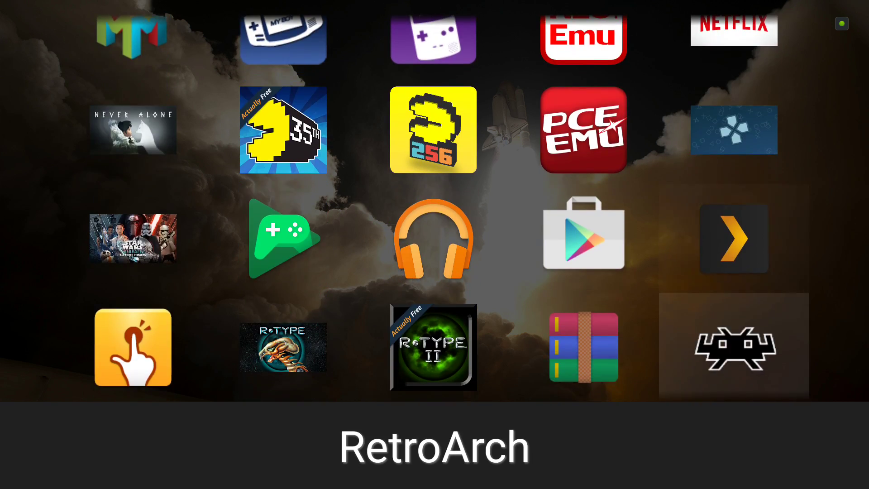
{"action": "key", "text": "Return"}
- Open the Core Updater inside RetroArch's Online Updater
{"action": "key", "text": "Down"}
{"action": "key", "text": "Down"}
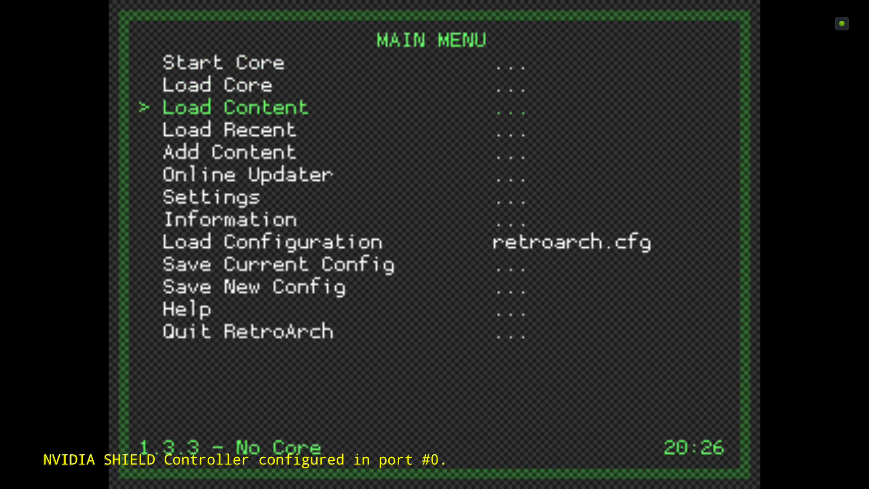
{"action": "key", "text": "Down"}
{"action": "key", "text": "Down"}
{"action": "key", "text": "Down"}
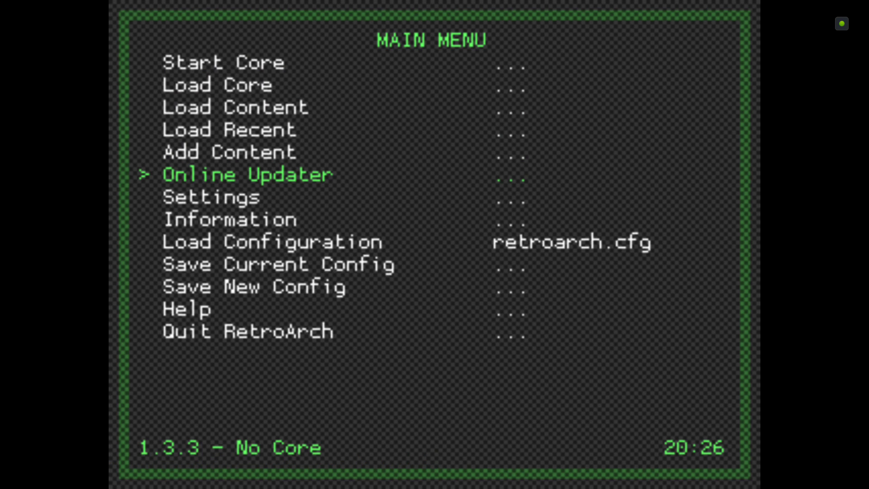
{"action": "key", "text": "Return"}
{"action": "key", "text": "Down"}
{"action": "key", "text": "Up"}
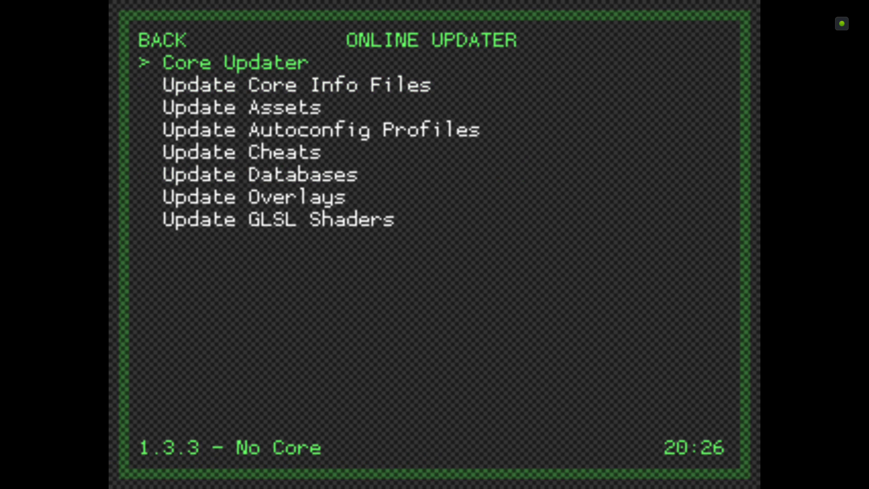
{"action": "key", "text": "Return"}
- Download the Arcade (MAME) core
{"action": "key", "text": "Down"}
{"action": "key", "text": "Down"}
{"action": "key", "text": "Down"}
{"action": "key", "text": "Down"}
{"action": "key", "text": "Down"}
{"action": "key", "text": "Down"}
{"action": "key", "text": "Down"}
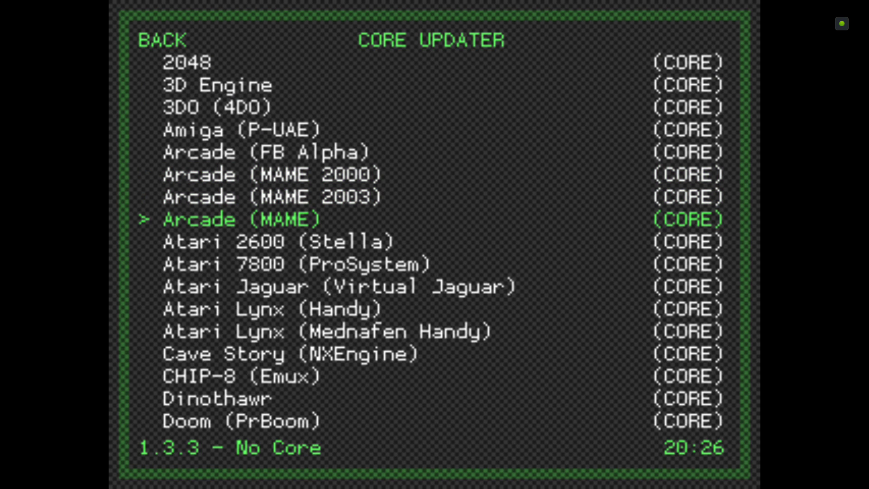
{"action": "key", "text": "Return"}
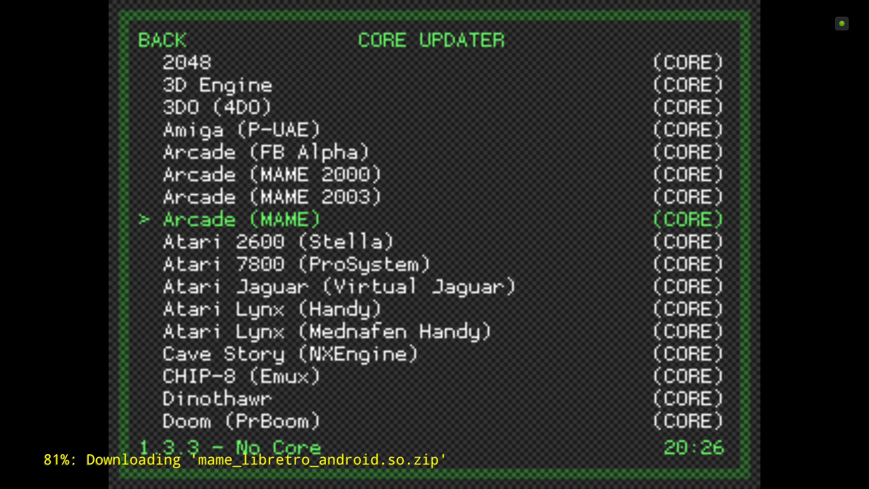
{"action": "key", "text": "Return"}
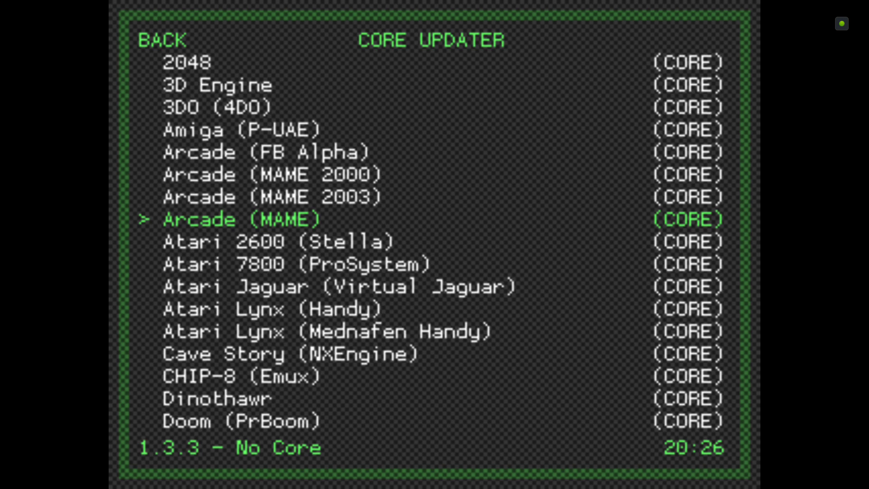
- Leave RetroArch and launch ES File Explorer Pro from the home screen's apps
{"action": "key", "text": "BackSpace"}
{"action": "key", "text": "BackSpace"}
{"action": "key", "text": "Down"}
{"action": "key", "text": "Down"}
{"action": "key", "text": "Down"}
{"action": "key", "text": "Down"}
{"action": "key", "text": "Down"}
{"action": "key", "text": "Down"}
{"action": "key", "text": "Down"}
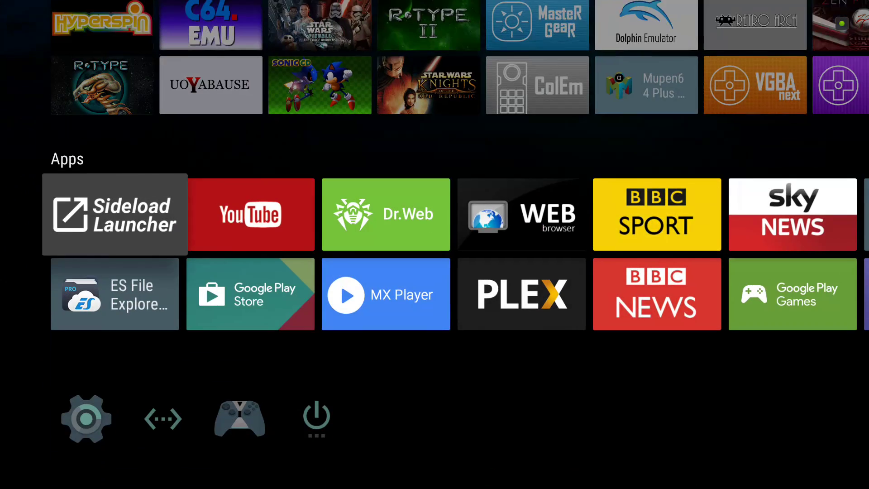
{"action": "key", "text": "Down"}
{"action": "key", "text": "Return"}
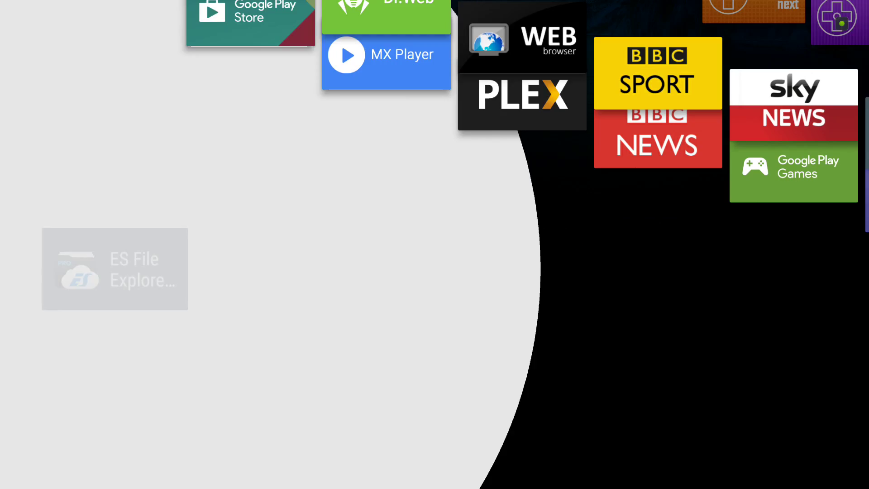
- Open the local Home location to browse the sdcard folder
{"action": "key", "text": "Down"}
{"action": "key", "text": "Down"}
{"action": "key", "text": "Down"}
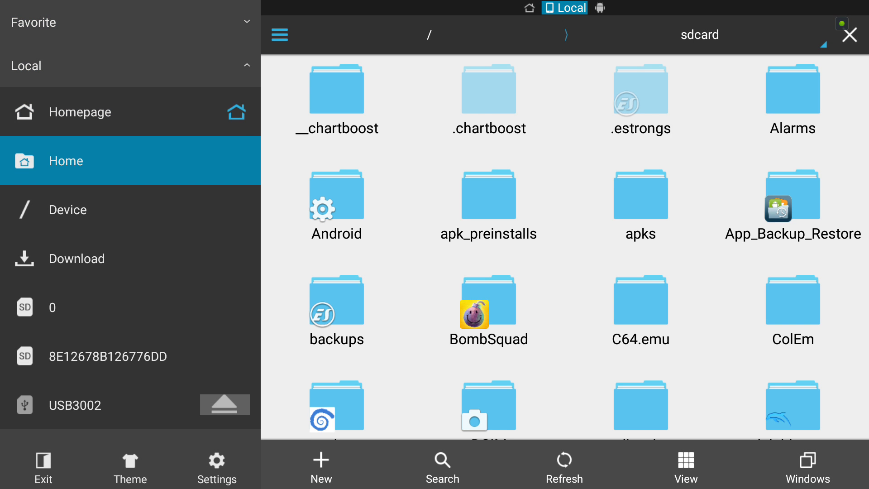
{"action": "key", "text": "Return"}
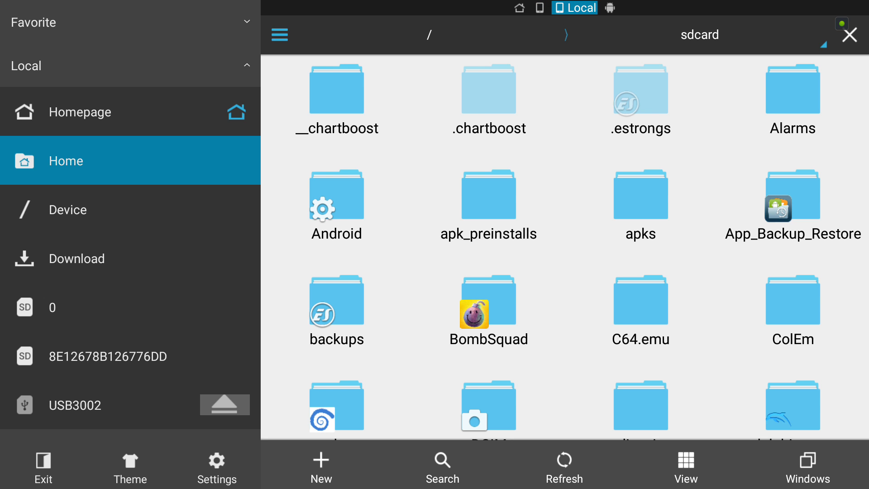
- Open the Android folder in sdcard
{"action": "key", "text": "Right"}
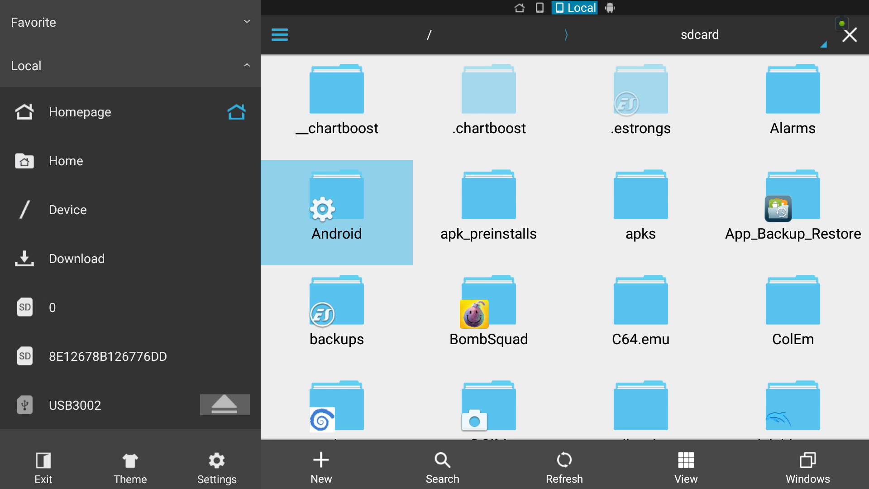
{"action": "key", "text": "Right"}
{"action": "key", "text": "Right"}
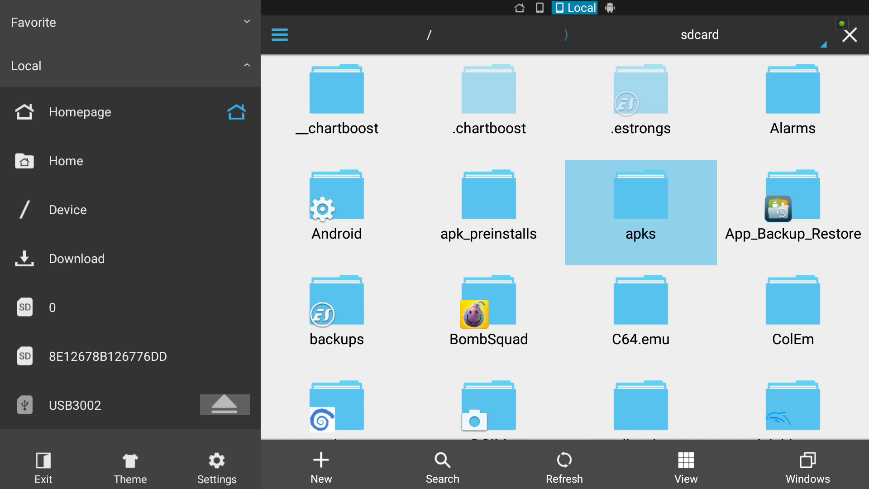
{"action": "key", "text": "Left"}
{"action": "key", "text": "Down"}
{"action": "key", "text": "Down"}
{"action": "key", "text": "Right"}
{"action": "key", "text": "Right"}
{"action": "key", "text": "Up"}
{"action": "key", "text": "Left"}
{"action": "key", "text": "Left"}
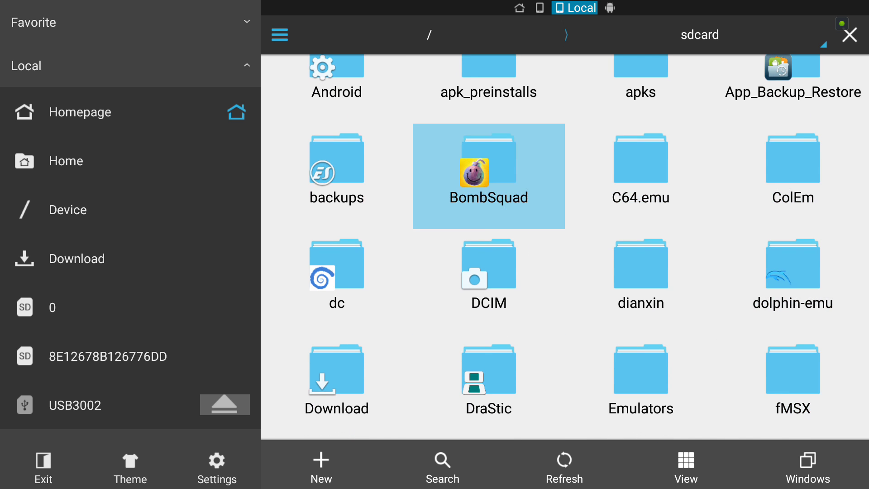
{"action": "key", "text": "Left"}
{"action": "key", "text": "Up"}
{"action": "key", "text": "Return"}
- Open the data folder inside Android
{"action": "key", "text": "Left"}
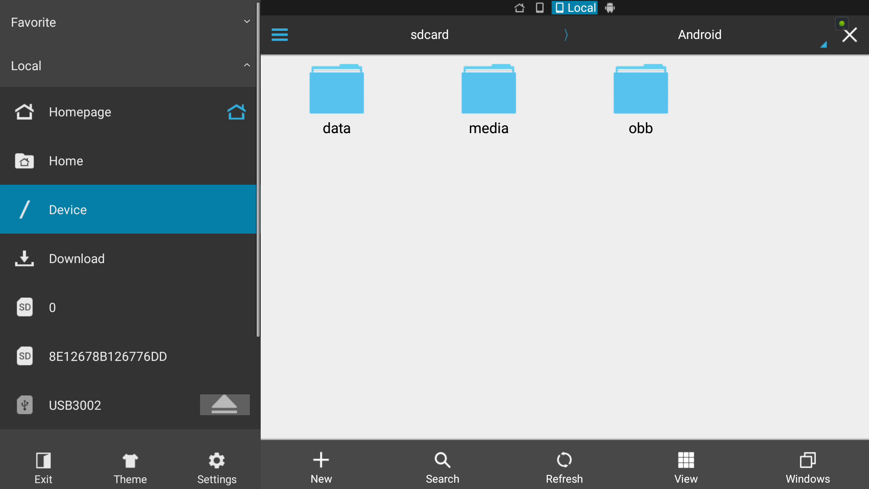
{"action": "key", "text": "Up"}
{"action": "key", "text": "Up"}
{"action": "key", "text": "Right"}
{"action": "key", "text": "Return"}
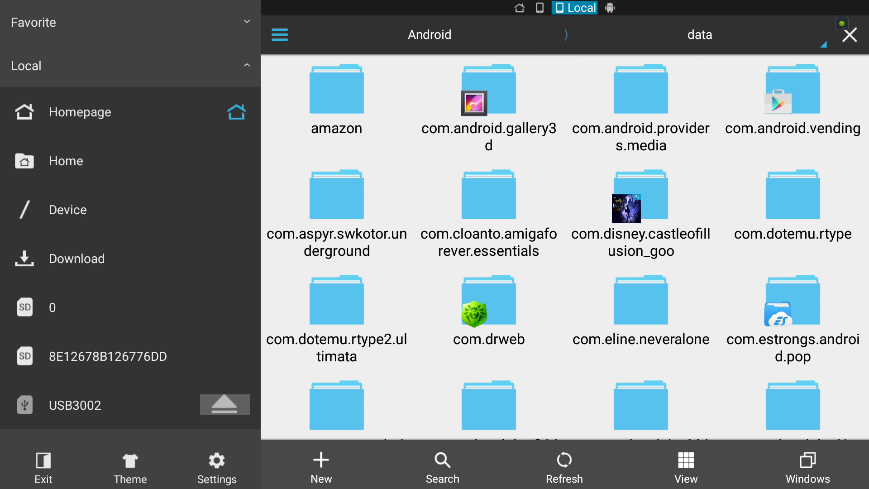
- Find the com.retroarch folder among the app data folders and open it
{"action": "key", "text": "Left"}
{"action": "key", "text": "Up"}
{"action": "key", "text": "Right"}
{"action": "key", "text": "Right"}
{"action": "key", "text": "Right"}
{"action": "key", "text": "Down"}
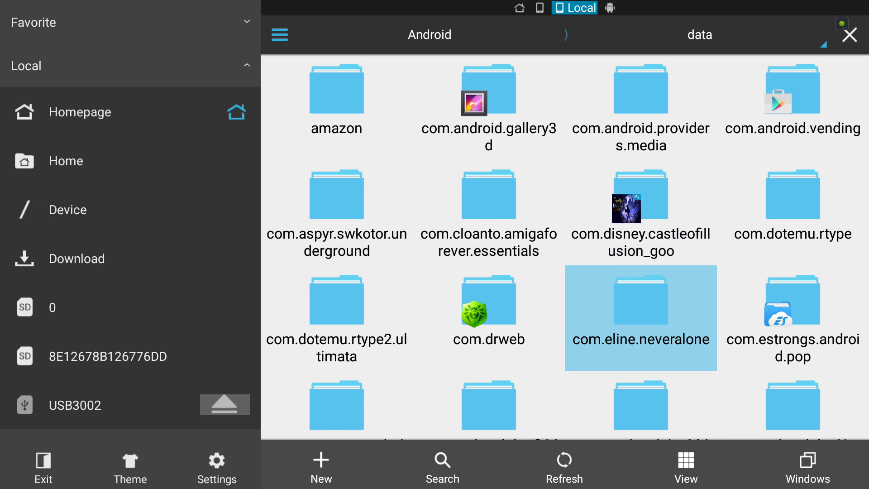
{"action": "key", "text": "Right"}
{"action": "key", "text": "Down"}
{"action": "key", "text": "Down"}
{"action": "key", "text": "Down"}
{"action": "key", "text": "Down"}
{"action": "key", "text": "Down"}
{"action": "key", "text": "Down"}
{"action": "key", "text": "Down"}
{"action": "key", "text": "Down"}
{"action": "key", "text": "Down"}
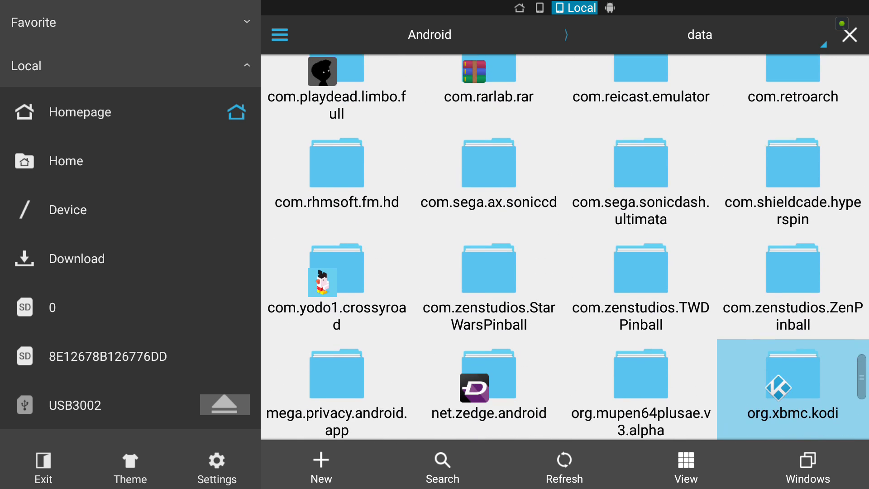
{"action": "key", "text": "Up"}
{"action": "key", "text": "Left"}
{"action": "key", "text": "Up"}
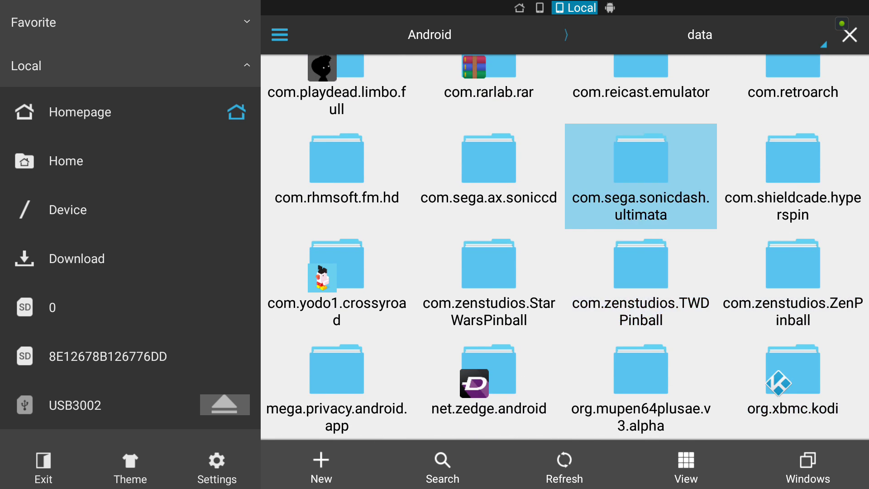
{"action": "key", "text": "Up"}
{"action": "key", "text": "Right"}
{"action": "key", "text": "Return"}
- Open the files folder inside com.retroarch
{"action": "key", "text": "Left"}
{"action": "key", "text": "Up"}
{"action": "key", "text": "Up"}
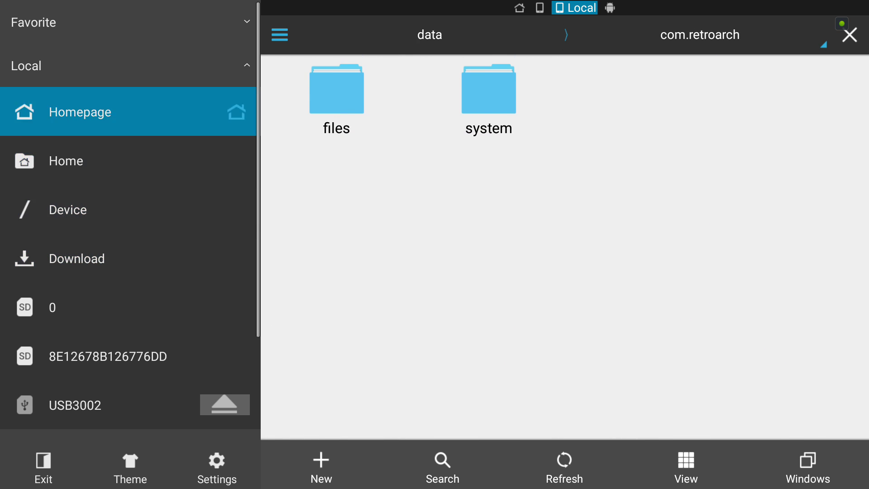
{"action": "key", "text": "Right"}
{"action": "key", "text": "Left"}
{"action": "key", "text": "Right"}
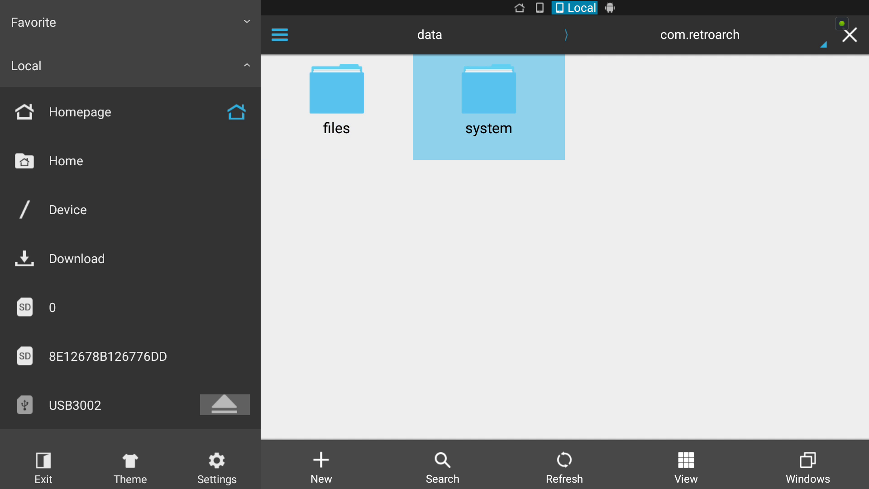
{"action": "key", "text": "Left"}
{"action": "key", "text": "Return"}
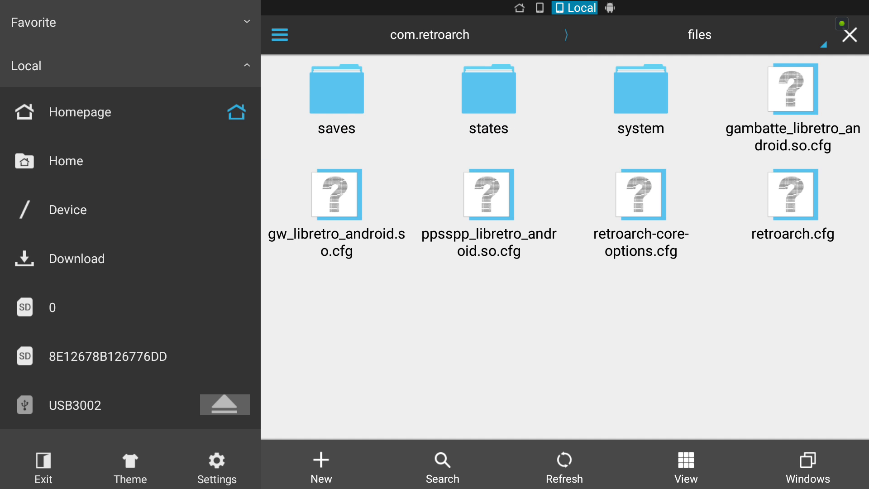
- Examine the subfolders and configuration files stored in RetroArch's files folder
{"action": "key", "text": "Left"}
{"action": "key", "text": "Up"}
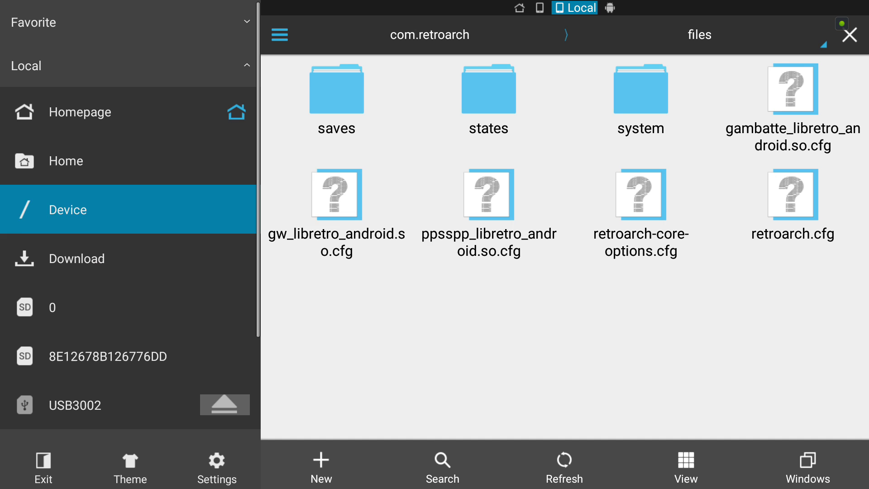
{"action": "key", "text": "Right"}
{"action": "key", "text": "Right"}
{"action": "key", "text": "Left"}
{"action": "key", "text": "Right"}
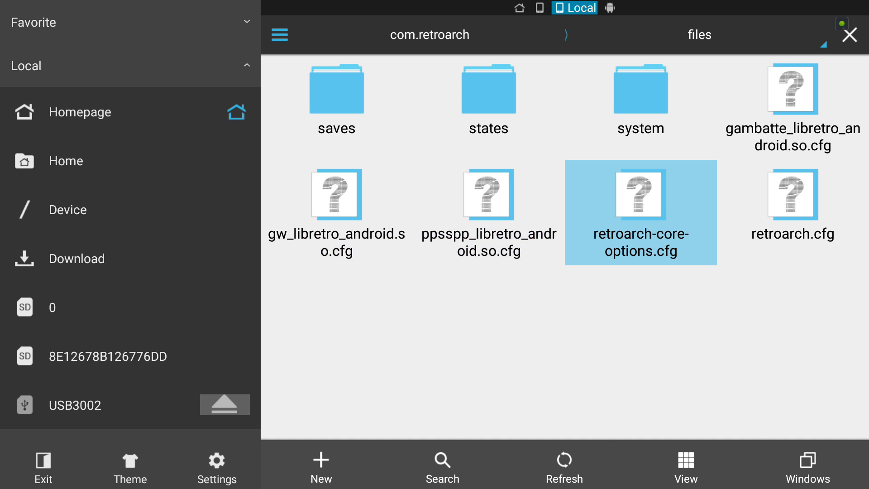
{"action": "key", "text": "Left"}
{"action": "key", "text": "Left"}
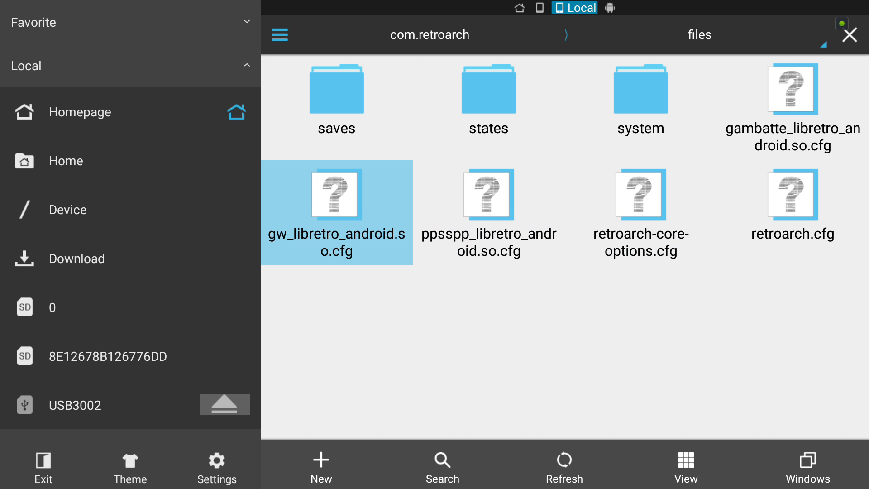
- Go back to com.retroarch and open its system folder
{"action": "key", "text": "Escape"}
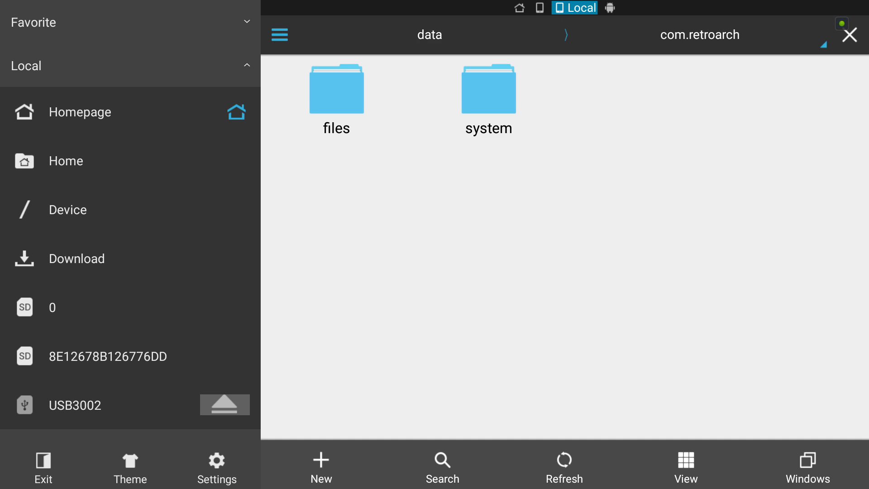
{"action": "key", "text": "Left"}
{"action": "key", "text": "Up"}
{"action": "key", "text": "Up"}
{"action": "key", "text": "Up"}
{"action": "key", "text": "Right"}
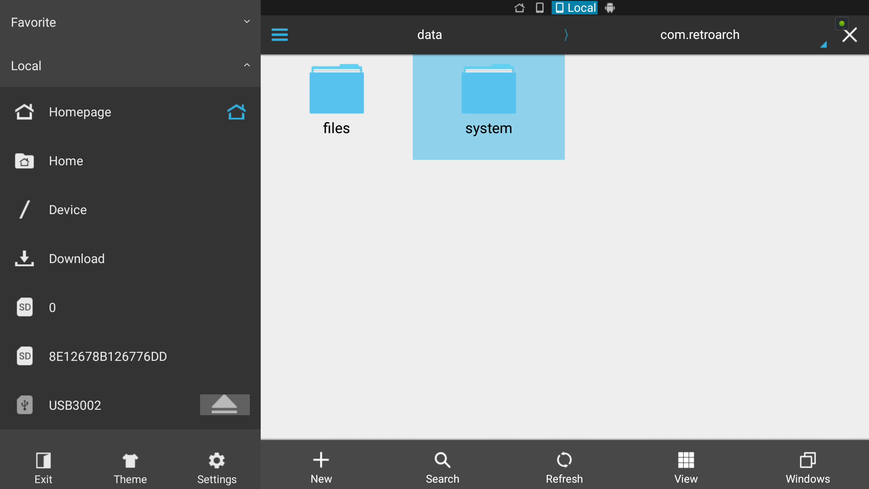
{"action": "key", "text": "Return"}
- Look over the machine folders in system and open the aes folder
{"action": "key", "text": "Left"}
{"action": "key", "text": "Right"}
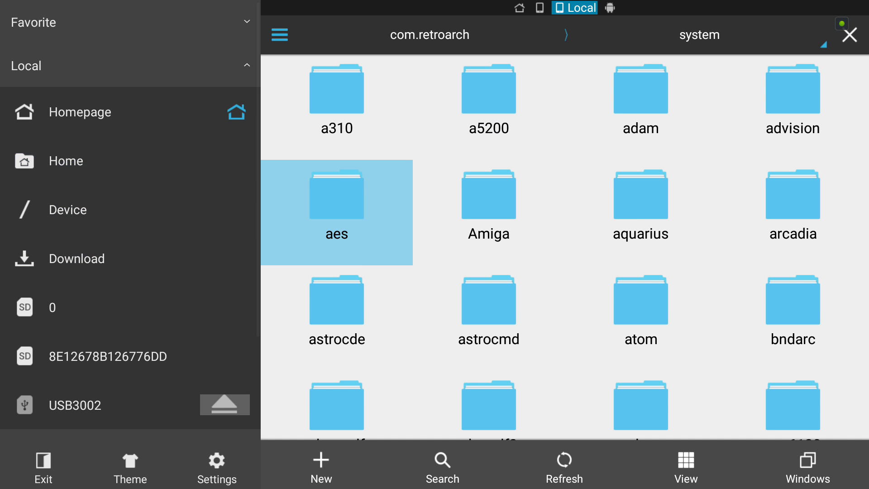
{"action": "key", "text": "Right"}
{"action": "key", "text": "Up"}
{"action": "key", "text": "Down"}
{"action": "key", "text": "Right"}
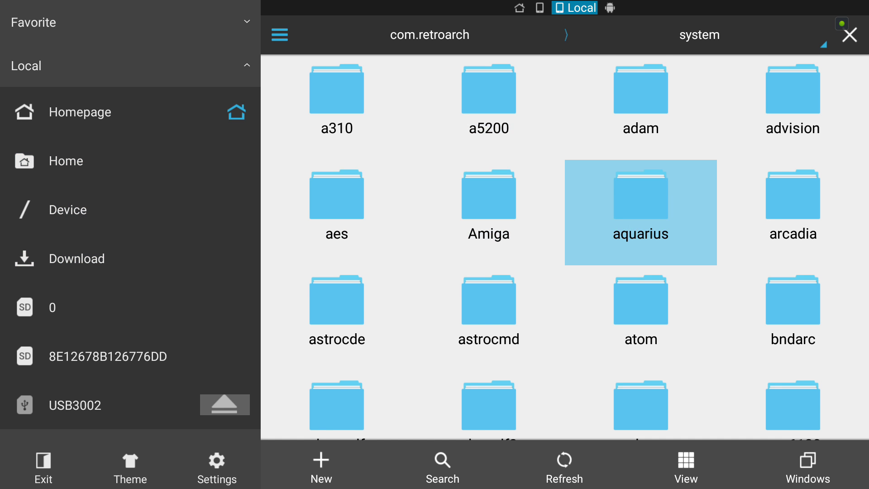
{"action": "key", "text": "Down"}
{"action": "key", "text": "Down"}
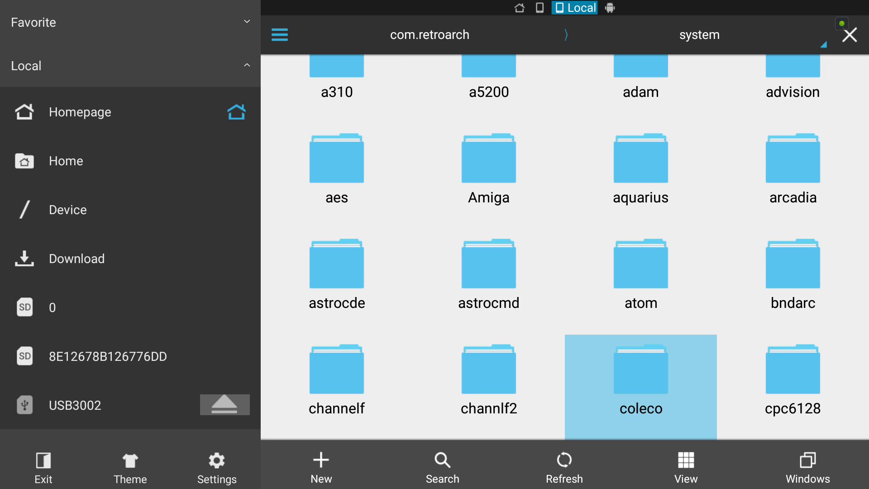
{"action": "key", "text": "Up"}
{"action": "key", "text": "Left"}
{"action": "key", "text": "Left"}
{"action": "key", "text": "Up"}
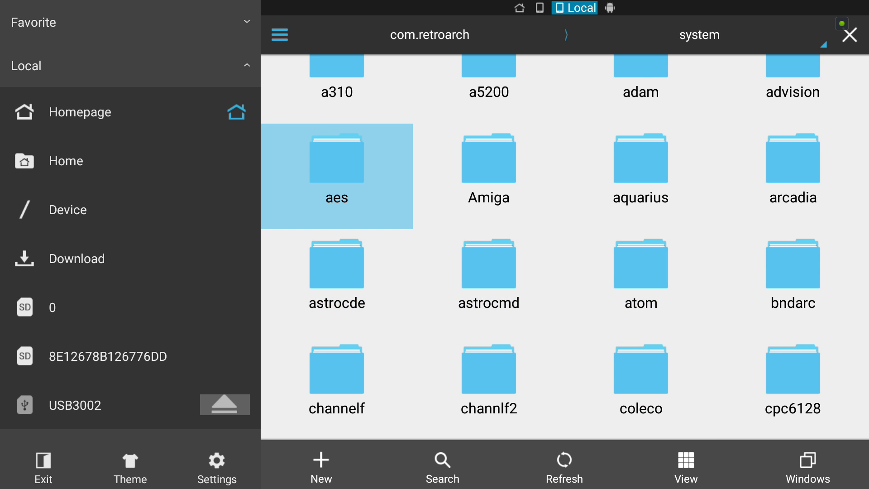
{"action": "key", "text": "Return"}
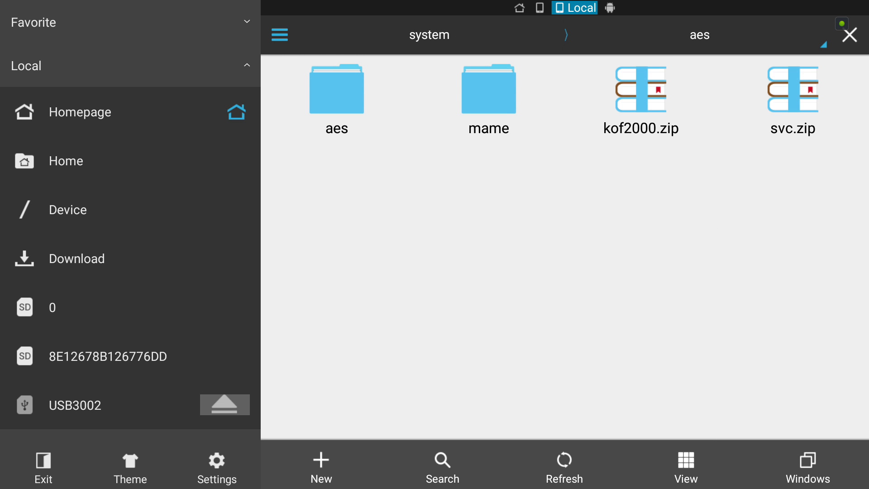
- Leave the aes folder and return to RetroArch's system folder
{"action": "key", "text": "Left"}
{"action": "key", "text": "Up"}
{"action": "key", "text": "Up"}
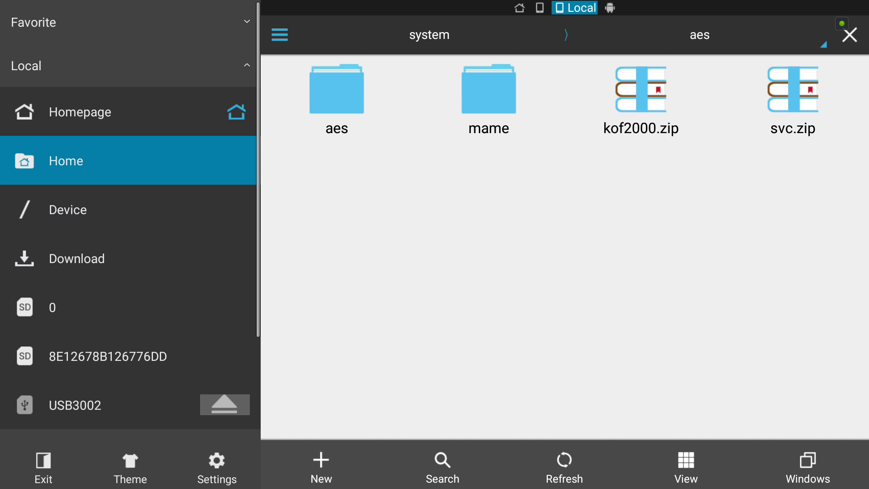
{"action": "key", "text": "Escape"}
{"action": "key", "text": "Down"}
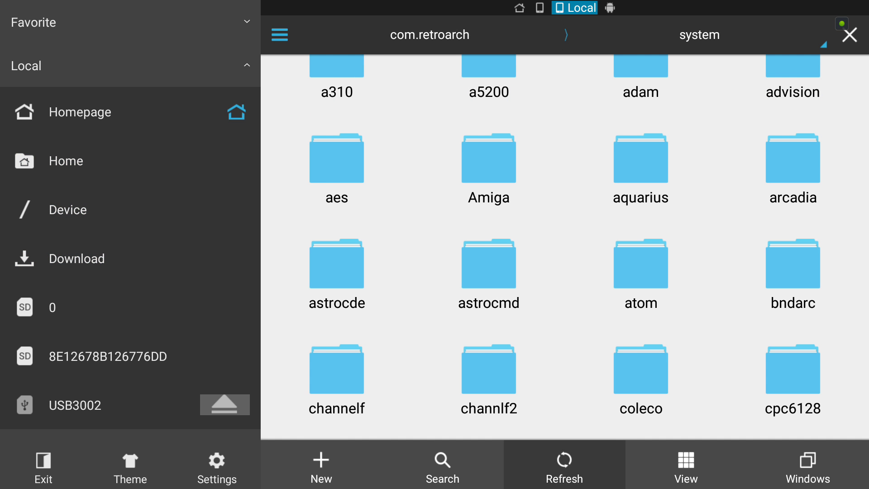
{"action": "key", "text": "Left"}
{"action": "key", "text": "Up"}
{"action": "key", "text": "Left"}
{"action": "key", "text": "Up"}
{"action": "key", "text": "Right"}
{"action": "key", "text": "Right"}
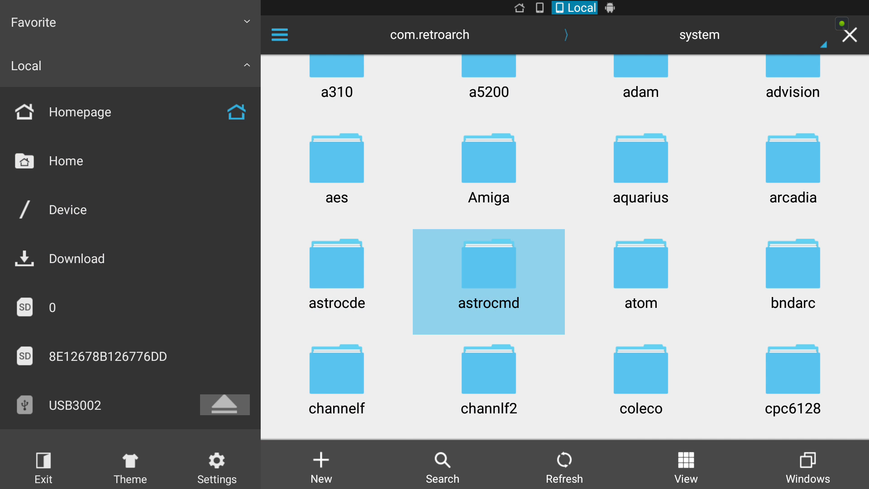
{"action": "key", "text": "Left"}
{"action": "key", "text": "Up"}
{"action": "key", "text": "Right"}
{"action": "key", "text": "Down"}
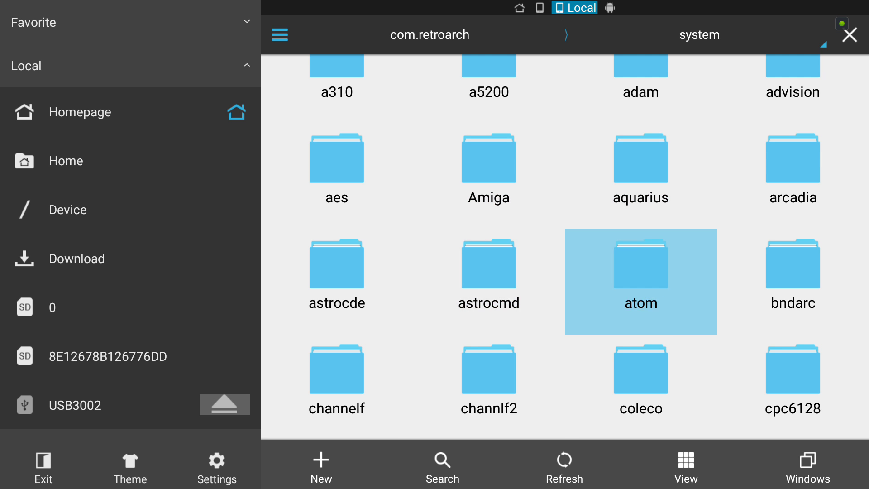
{"action": "key", "text": "Left"}
{"action": "key", "text": "Down"}
- Go up to the com.retroarch folder and reopen its system folder
{"action": "key", "text": "Escape"}
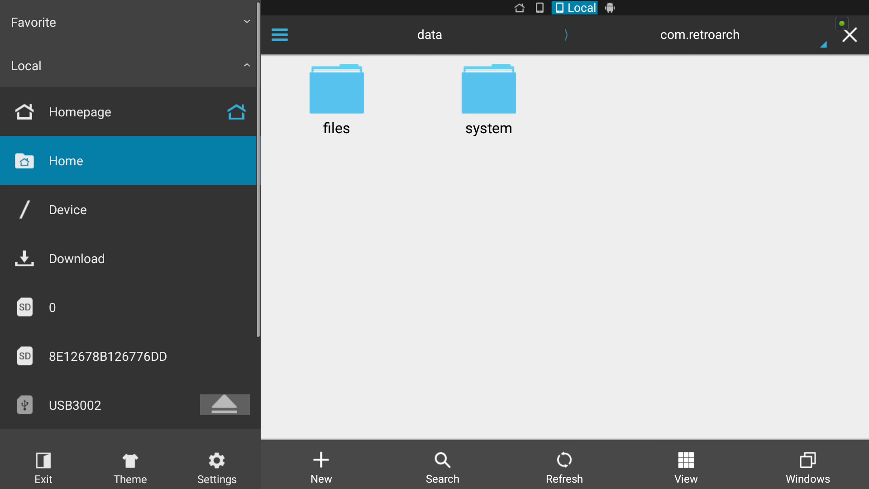
{"action": "key", "text": "Up"}
{"action": "key", "text": "Right"}
- Find the mame folder among the machine folders in system and open it
{"action": "key", "text": "Right"}
{"action": "key", "text": "Return"}
{"action": "key", "text": "Left"}
{"action": "key", "text": "Up"}
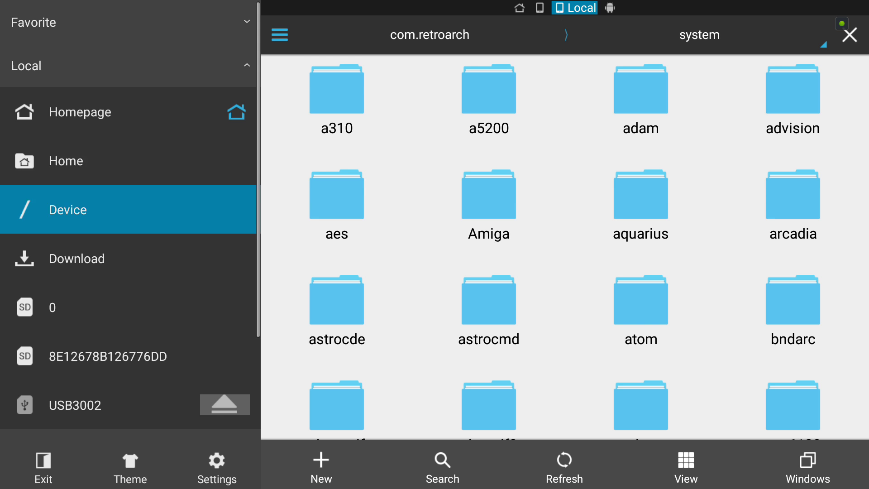
{"action": "key", "text": "Right"}
{"action": "key", "text": "Right"}
{"action": "key", "text": "Right"}
{"action": "key", "text": "Down"}
{"action": "key", "text": "Right"}
{"action": "key", "text": "Down"}
{"action": "key", "text": "Down"}
{"action": "key", "text": "Down"}
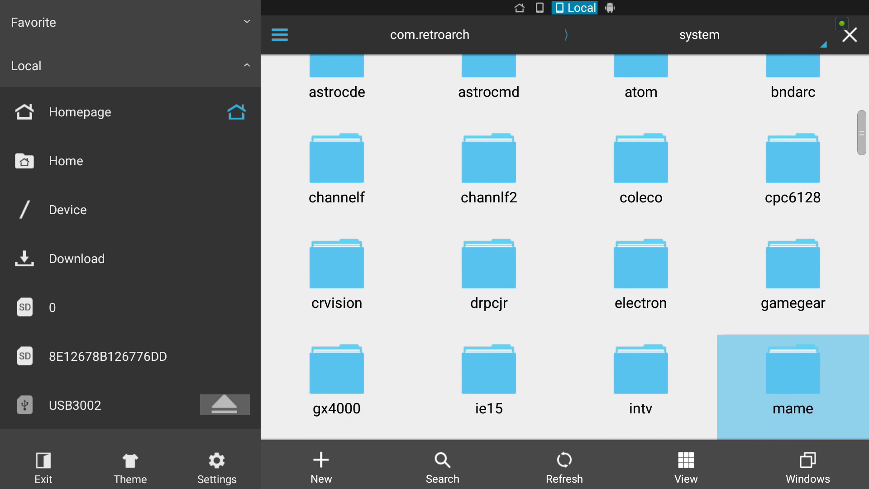
{"action": "key", "text": "Down"}
{"action": "key", "text": "Down"}
{"action": "key", "text": "Left"}
{"action": "key", "text": "Left"}
{"action": "key", "text": "Up"}
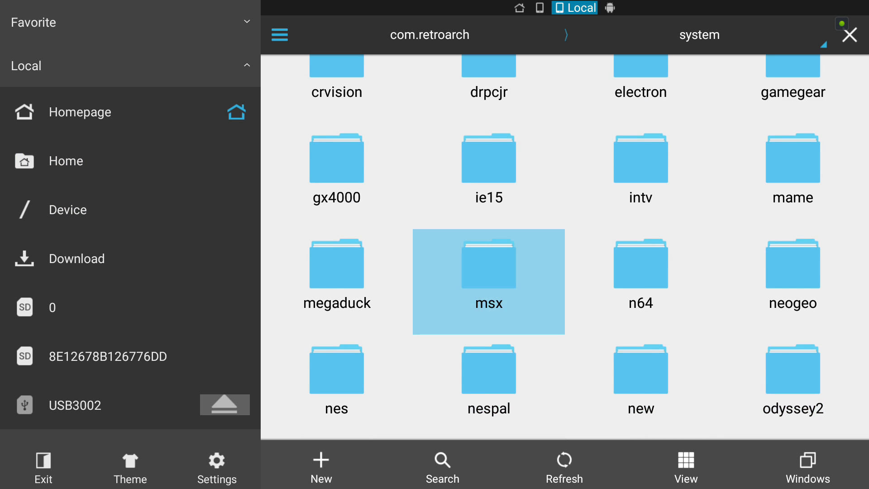
{"action": "key", "text": "Right"}
{"action": "key", "text": "Right"}
{"action": "key", "text": "Up"}
{"action": "key", "text": "Return"}
- Open the hash folder inside mame
{"action": "key", "text": "Left"}
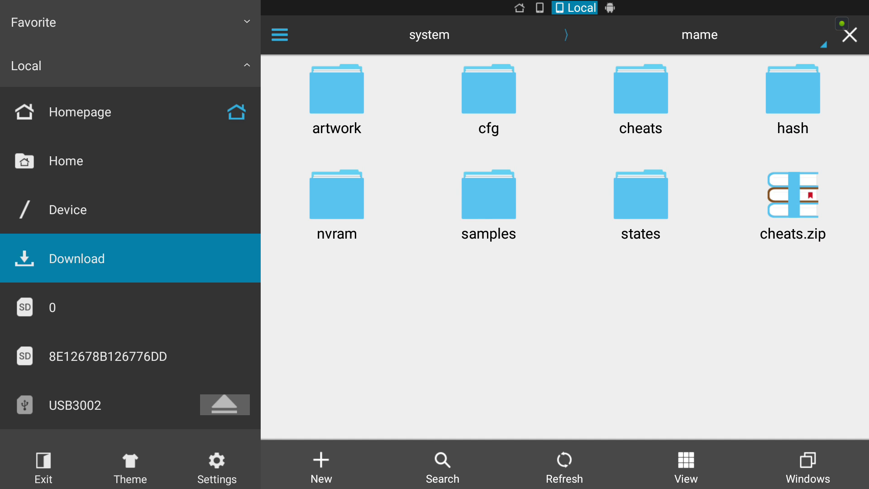
{"action": "key", "text": "Up"}
{"action": "key", "text": "Up"}
{"action": "key", "text": "Right"}
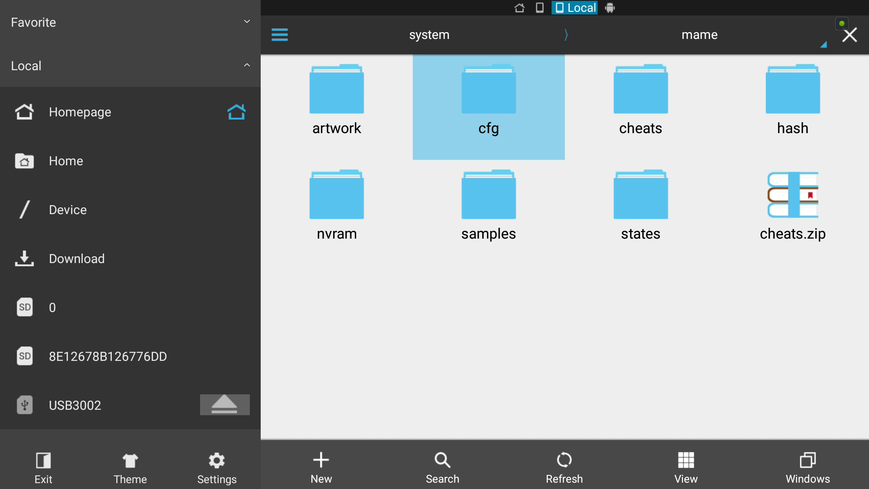
{"action": "key", "text": "Left"}
{"action": "key", "text": "Right"}
{"action": "key", "text": "Right"}
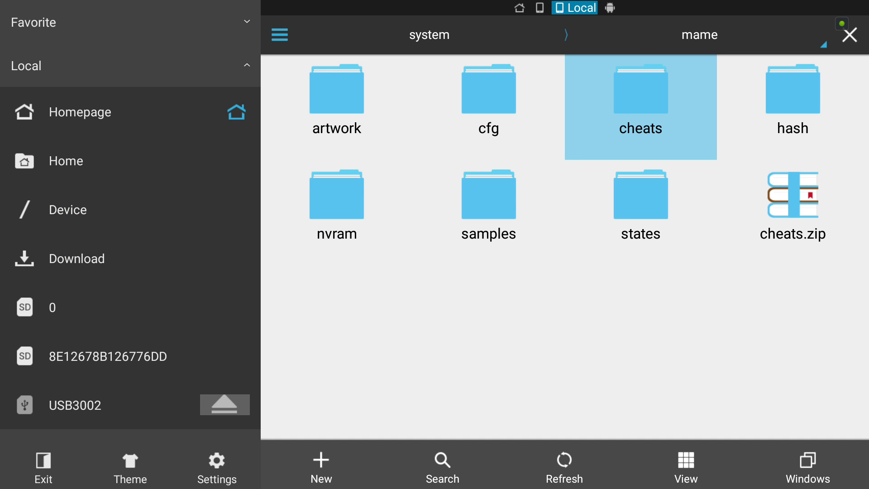
{"action": "key", "text": "Right"}
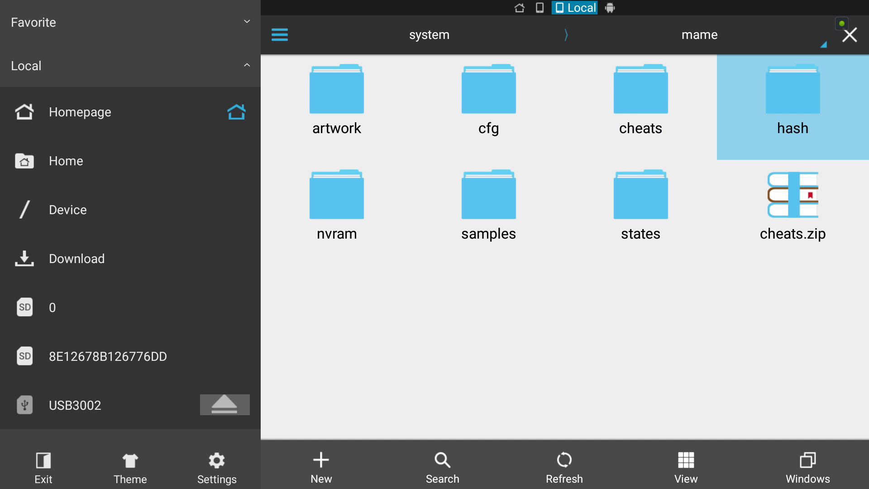
{"action": "key", "text": "Return"}
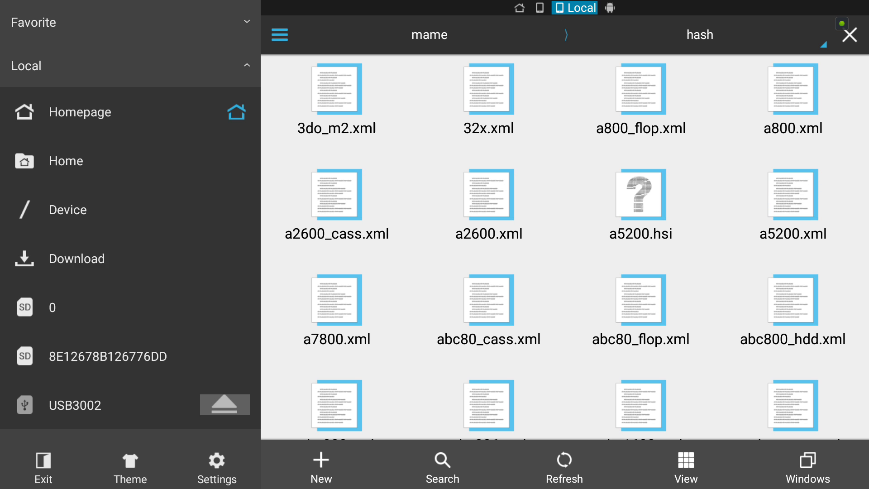
- Browse the software list files in the hash folder for neogeo.xml
{"action": "key", "text": "Down"}
{"action": "key", "text": "Down"}
{"action": "key", "text": "Up"}
{"action": "key", "text": "Up"}
{"action": "key", "text": "Right"}
{"action": "key", "text": "Right"}
{"action": "key", "text": "Down"}
{"action": "key", "text": "Down"}
{"action": "key", "text": "Down"}
{"action": "key", "text": "Down"}
{"action": "key", "text": "Down"}
{"action": "key", "text": "Down"}
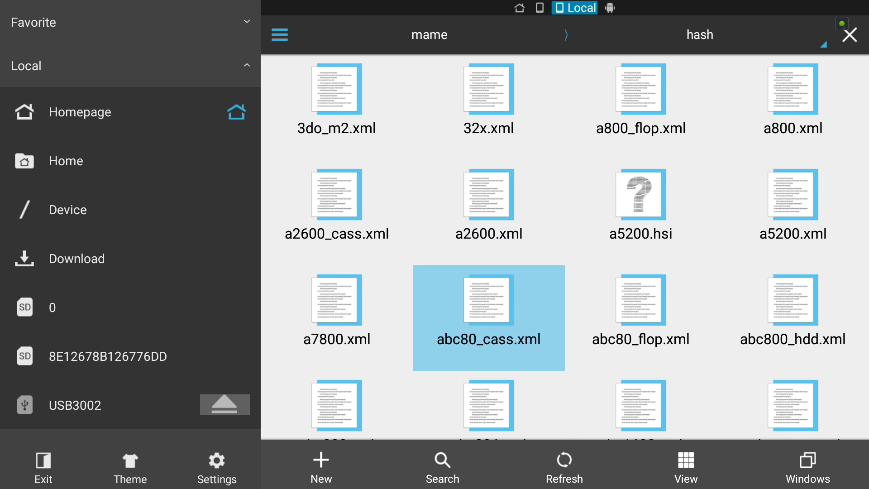
{"action": "key", "text": "Down"}
{"action": "key", "text": "Down"}
{"action": "key", "text": "Down"}
{"action": "key", "text": "Down"}
{"action": "key", "text": "Down"}
{"action": "key", "text": "Down"}
{"action": "key", "text": "Down"}
{"action": "key", "text": "Down"}
{"action": "key", "text": "Down"}
{"action": "key", "text": "Down"}
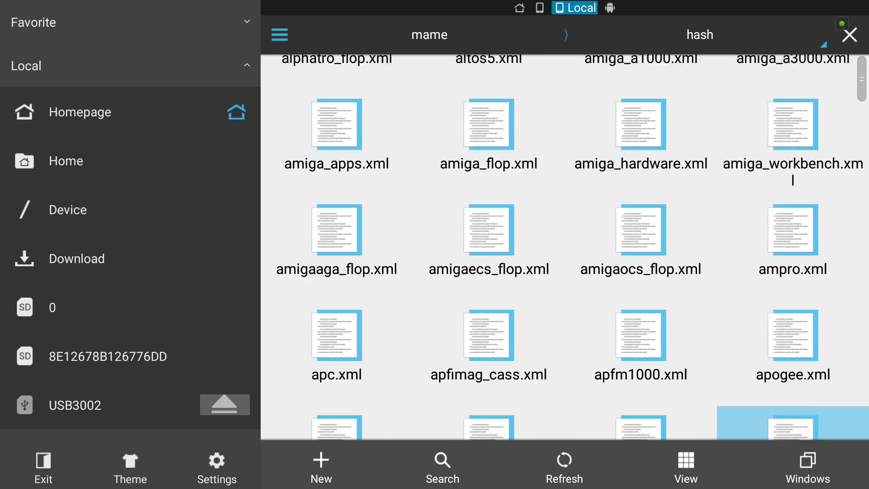
{"action": "key", "text": "Down"}
{"action": "key", "text": "Down"}
{"action": "key", "text": "Down"}
{"action": "key", "text": "Down"}
{"action": "key", "text": "Down"}
{"action": "key", "text": "Down"}
{"action": "key", "text": "Down"}
{"action": "key", "text": "Down"}
{"action": "key", "text": "Down"}
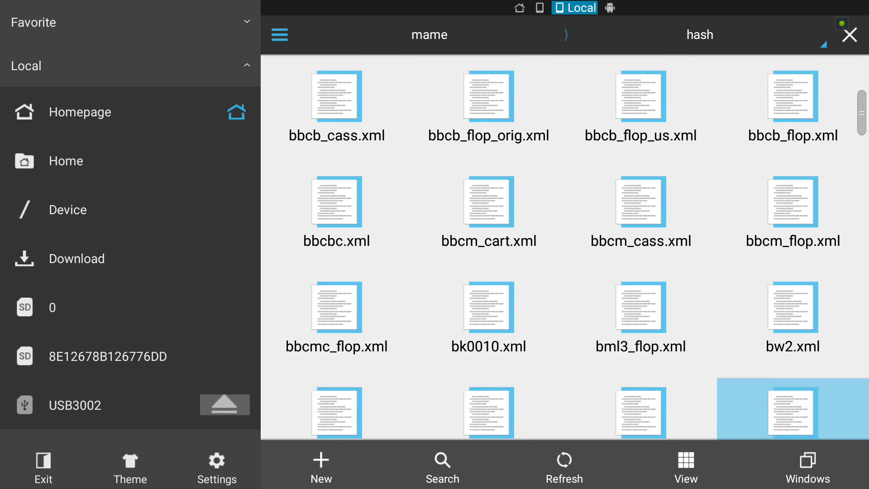
{"action": "key", "text": "Down"}
{"action": "key", "text": "Down"}
{"action": "key", "text": "Down"}
{"action": "key", "text": "Down"}
{"action": "key", "text": "Down"}
{"action": "key", "text": "Down"}
{"action": "key", "text": "Down"}
{"action": "key", "text": "Down"}
{"action": "key", "text": "Down"}
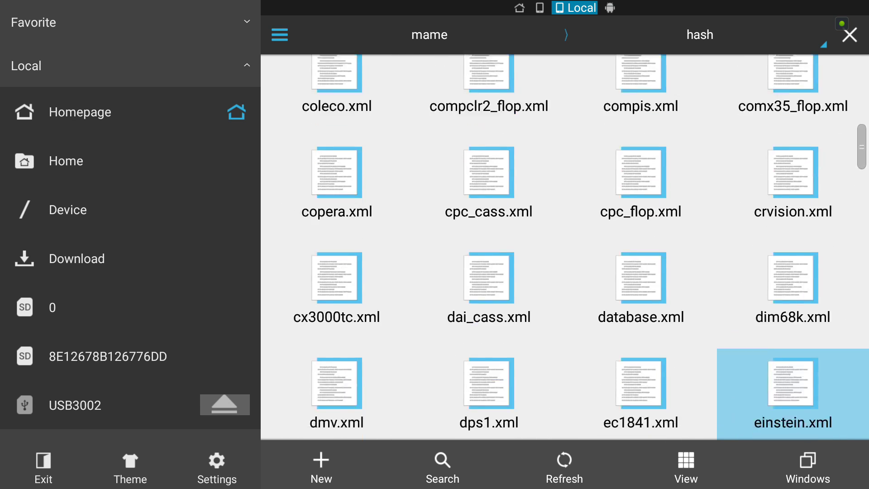
{"action": "key", "text": "Down"}
{"action": "key", "text": "Down"}
{"action": "key", "text": "Down"}
{"action": "key", "text": "Down"}
{"action": "key", "text": "Down"}
{"action": "key", "text": "Down"}
{"action": "key", "text": "Down"}
{"action": "key", "text": "Down"}
{"action": "key", "text": "Down"}
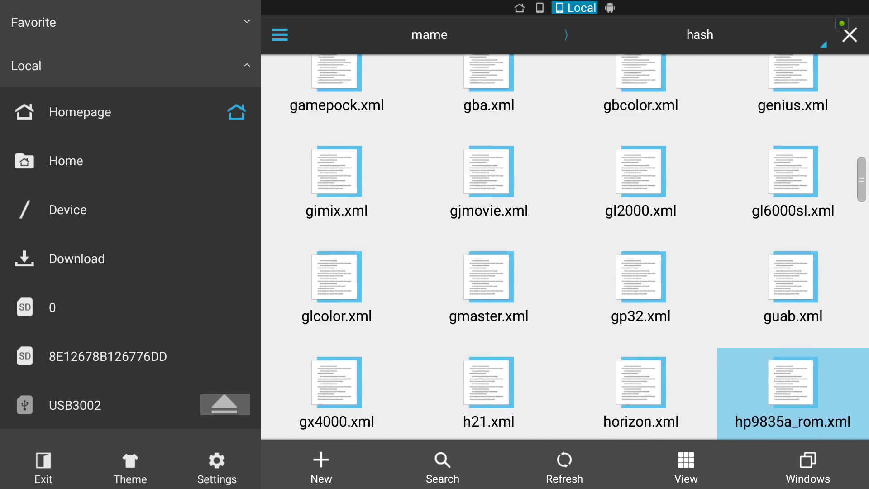
{"action": "key", "text": "Down"}
{"action": "key", "text": "Down"}
{"action": "key", "text": "Down"}
{"action": "key", "text": "Down"}
{"action": "key", "text": "Down"}
{"action": "key", "text": "Down"}
{"action": "key", "text": "Down"}
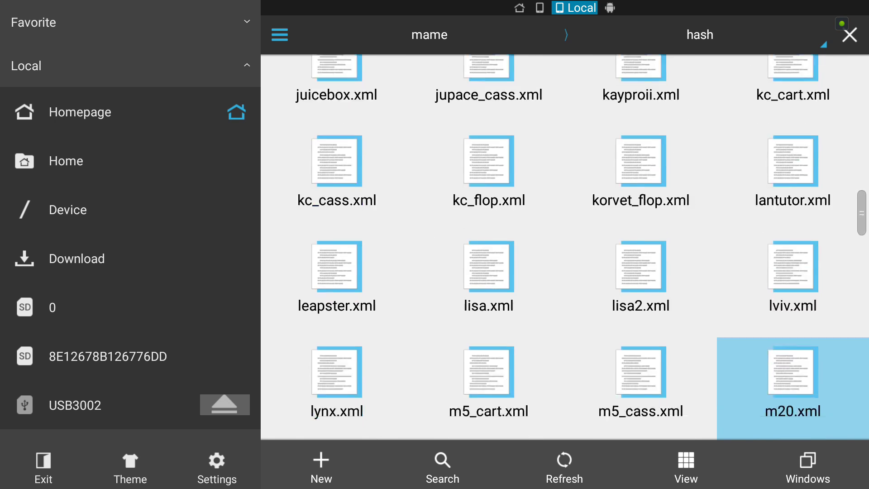
{"action": "key", "text": "Down"}
{"action": "key", "text": "Down"}
{"action": "key", "text": "Down"}
{"action": "key", "text": "Down"}
{"action": "key", "text": "Down"}
{"action": "key", "text": "Down"}
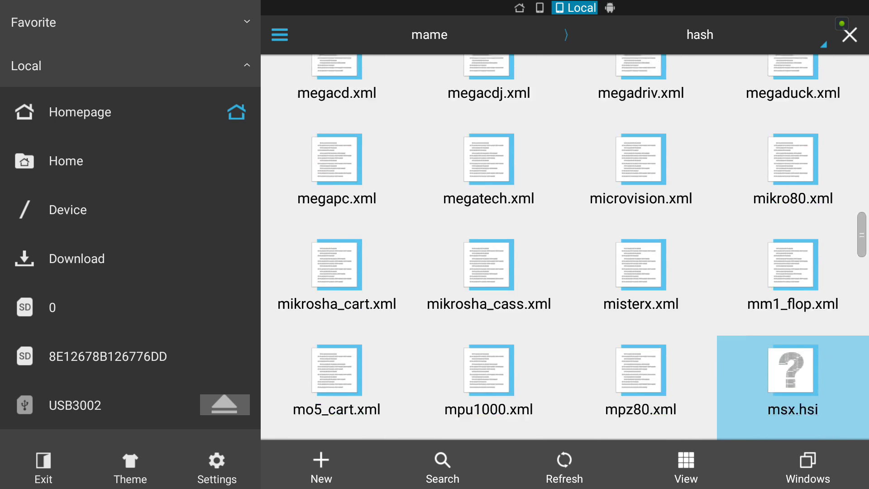
{"action": "key", "text": "Down"}
{"action": "key", "text": "Down"}
{"action": "key", "text": "Down"}
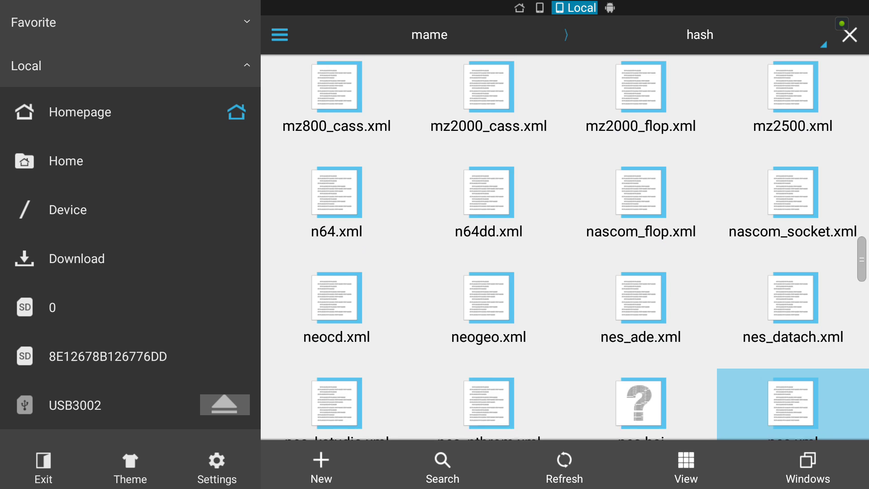
- Open neogeo.xml with the PRO version of ES Note Editor without making it the default app
{"action": "key", "text": "Left"}
{"action": "key", "text": "Up"}
{"action": "key", "text": "Left"}
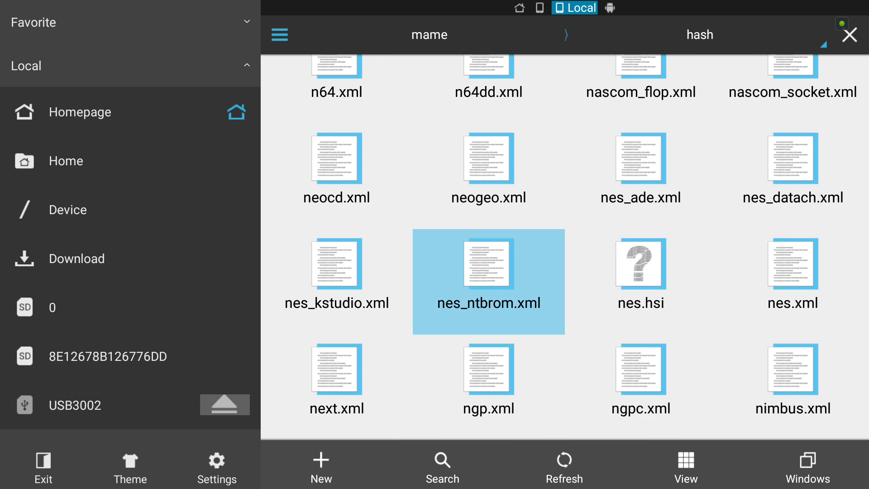
{"action": "key", "text": "Up"}
{"action": "key", "text": "Return"}
{"action": "key", "text": "Down"}
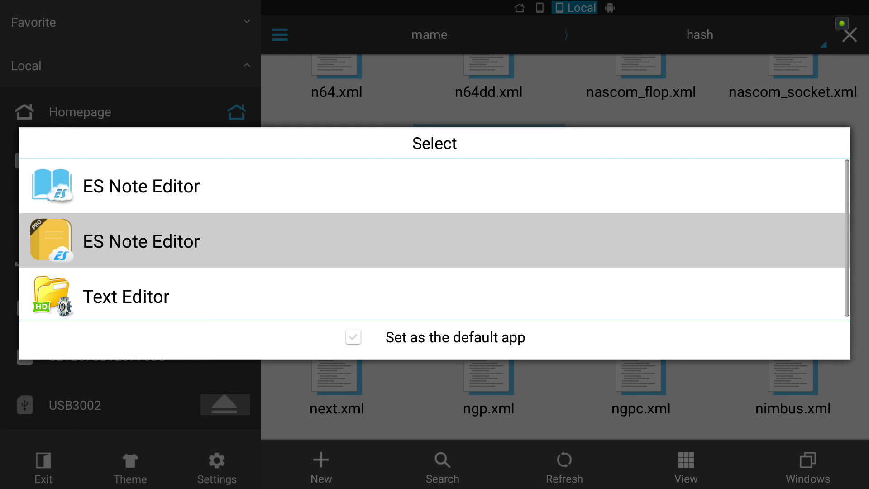
{"action": "key", "text": "Return"}
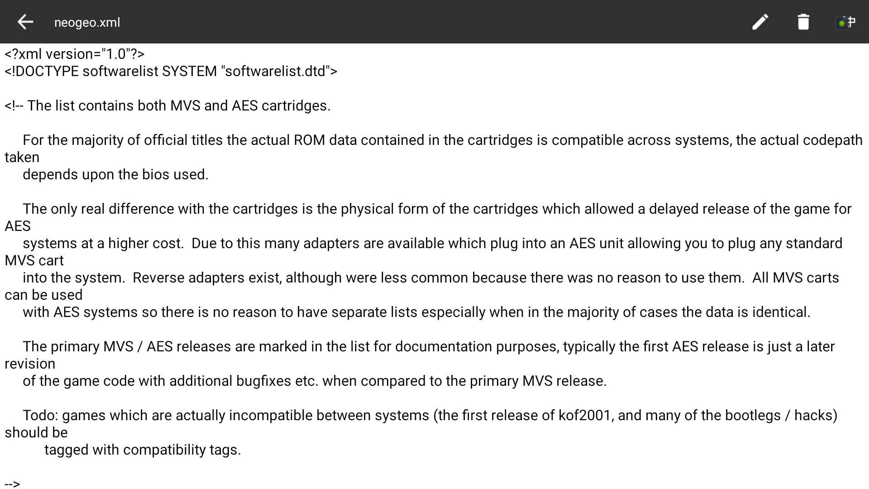
- Read through the cartridge entries in neogeo.xml, examining each game's software name, description, and MVS/AES release and compatibility values
{"action": "key", "text": "Down"}
{"action": "key", "text": "Down"}
{"action": "key", "text": "Down"}
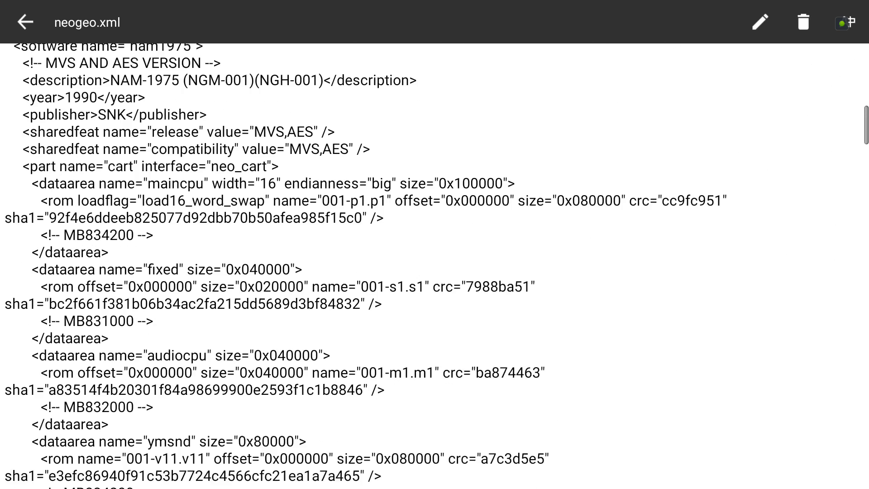
{"action": "key", "text": "Up"}
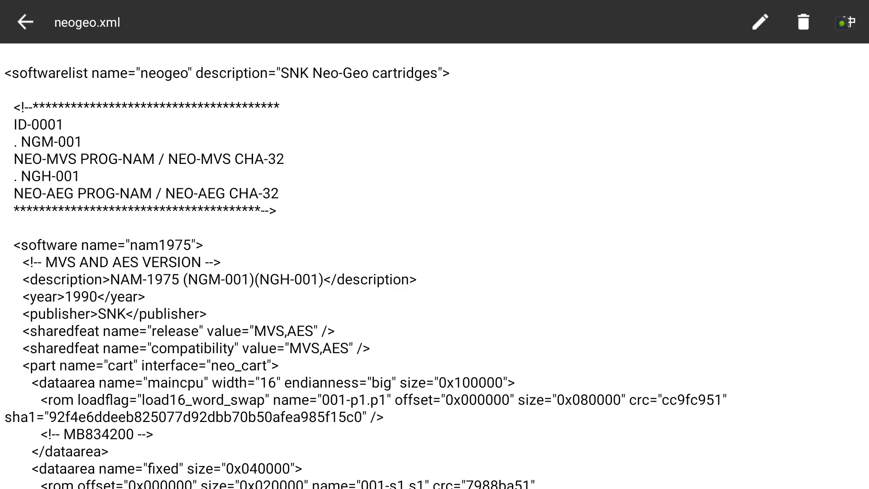
{"action": "scroll", "coordinate": [434, 266], "scroll_direction": "down", "scroll_amount": 15}
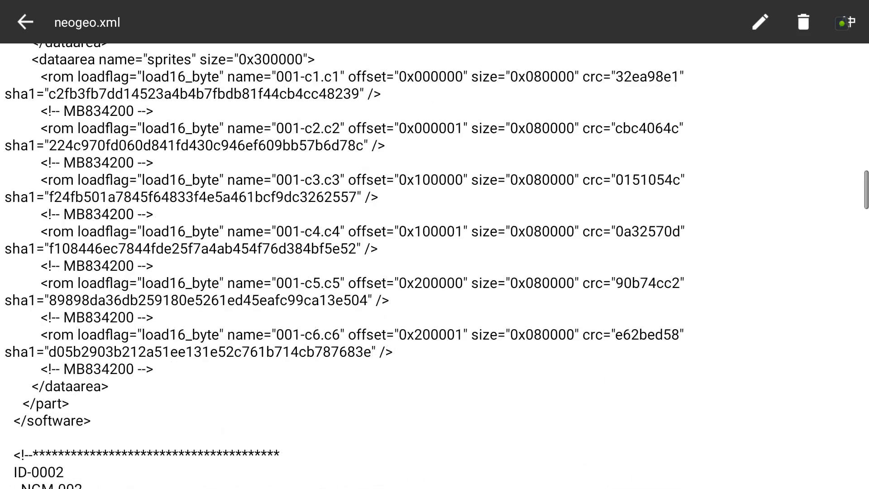
{"action": "scroll", "coordinate": [435, 266], "scroll_direction": "down", "scroll_amount": 5}
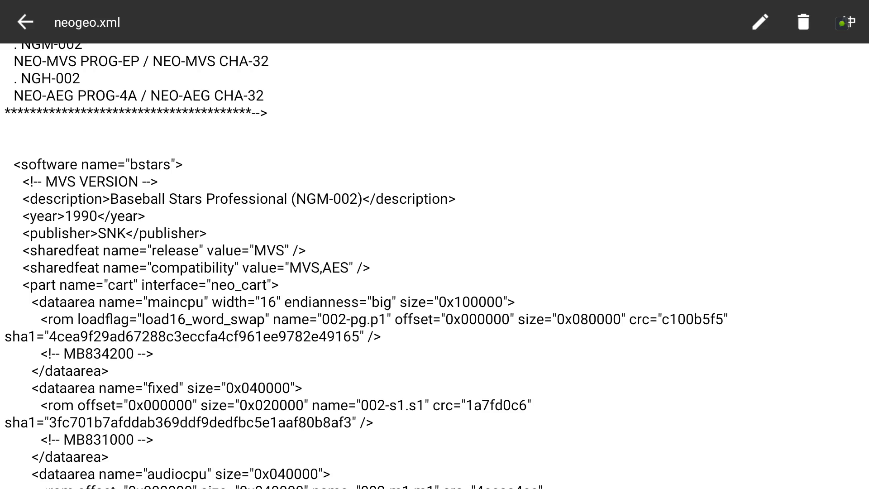
{"action": "scroll", "coordinate": [434, 266], "scroll_direction": "down", "scroll_amount": 20}
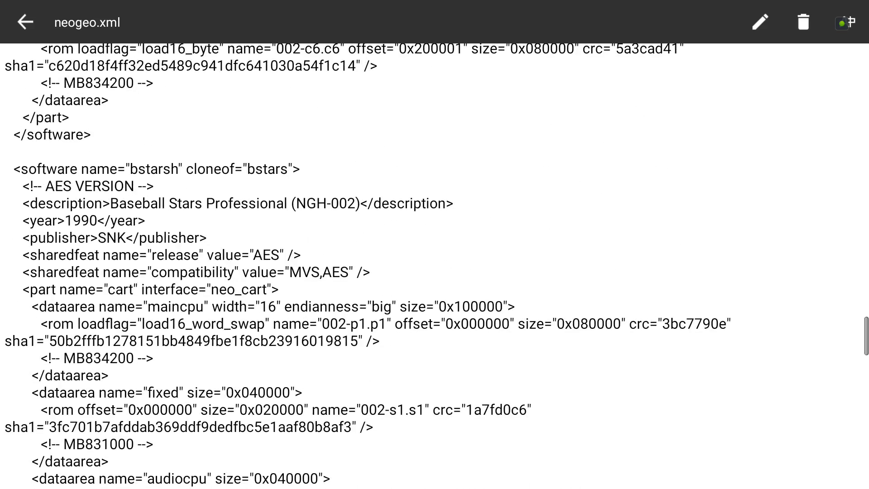
{"action": "scroll", "coordinate": [435, 267], "scroll_direction": "down", "scroll_amount": 20}
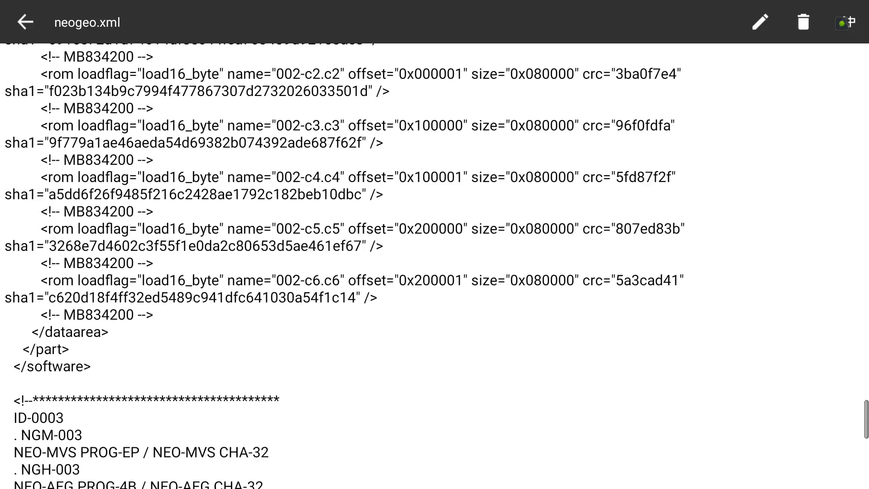
{"action": "scroll", "coordinate": [435, 266], "scroll_direction": "down", "scroll_amount": 10}
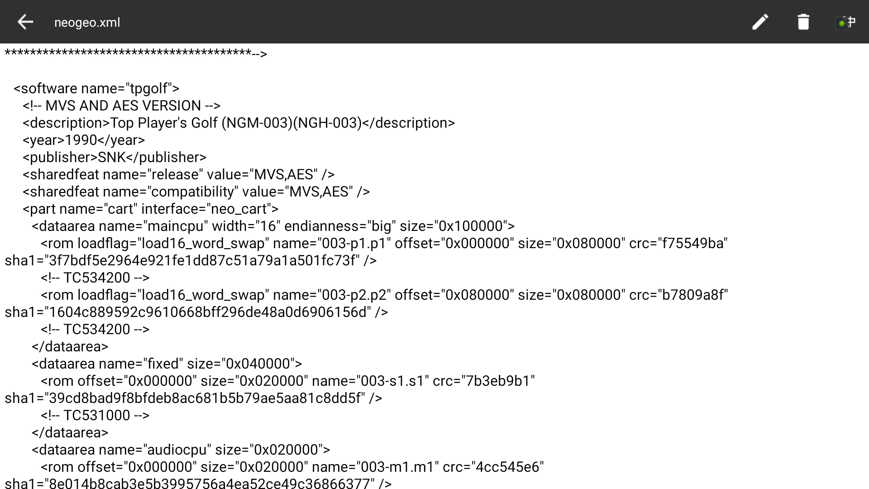
{"action": "scroll", "coordinate": [344, 267], "scroll_direction": "down", "scroll_amount": 20}
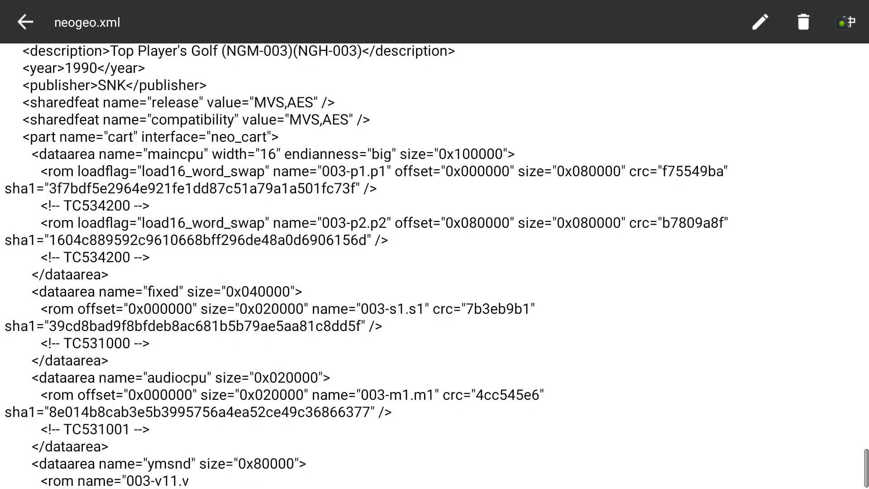
{"action": "scroll", "coordinate": [344, 266], "scroll_direction": "down", "scroll_amount": 15}
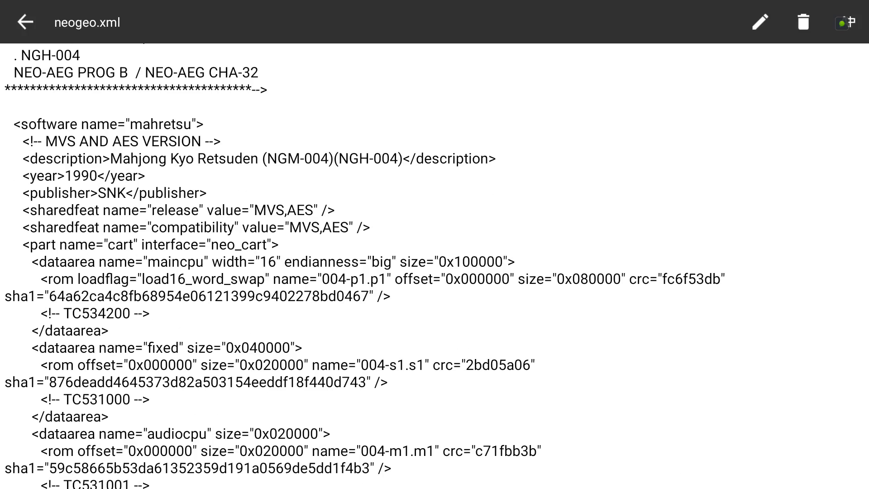
{"action": "scroll", "coordinate": [344, 267], "scroll_direction": "down", "scroll_amount": 15}
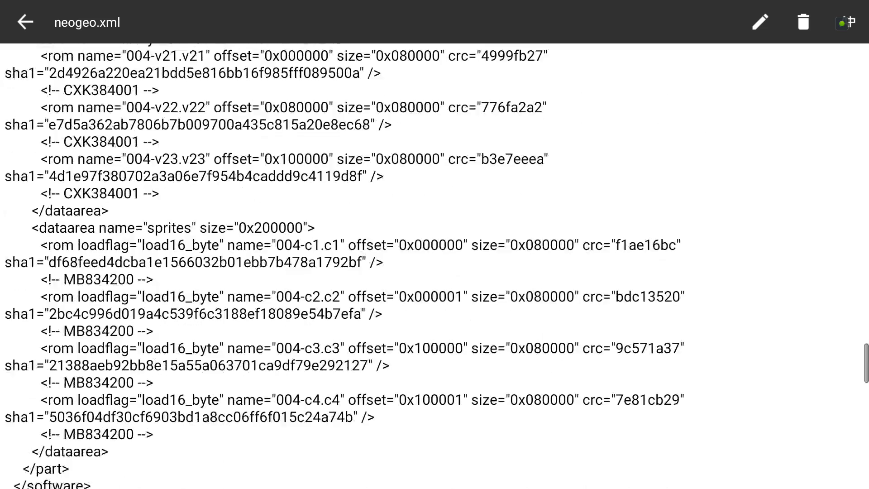
{"action": "key", "text": "Down"}
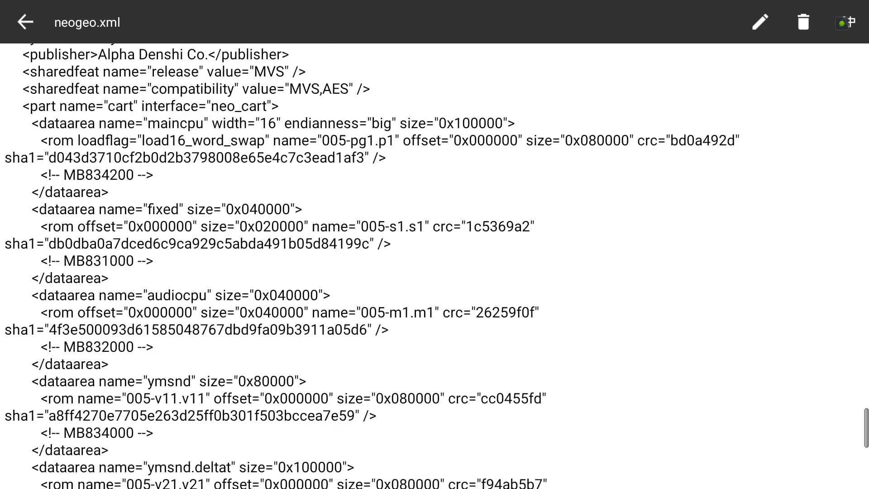
- Compare the Magician Lord MVS entry (maglord) with its AES clone entry (maglordh) in neogeo.xml
{"action": "key", "text": "Up"}
{"action": "key", "text": "Down"}
{"action": "scroll", "coordinate": [344, 266], "scroll_direction": "up", "scroll_amount": 4}
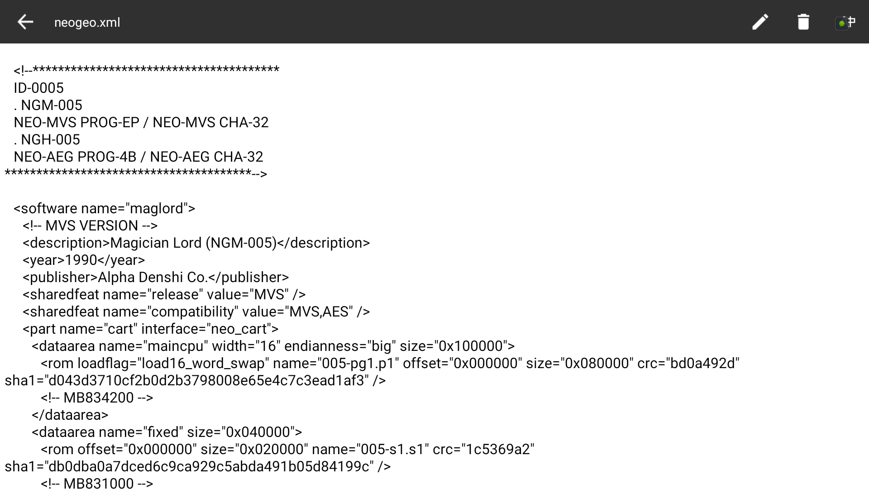
{"action": "scroll", "coordinate": [435, 266], "scroll_direction": "down", "scroll_amount": 15}
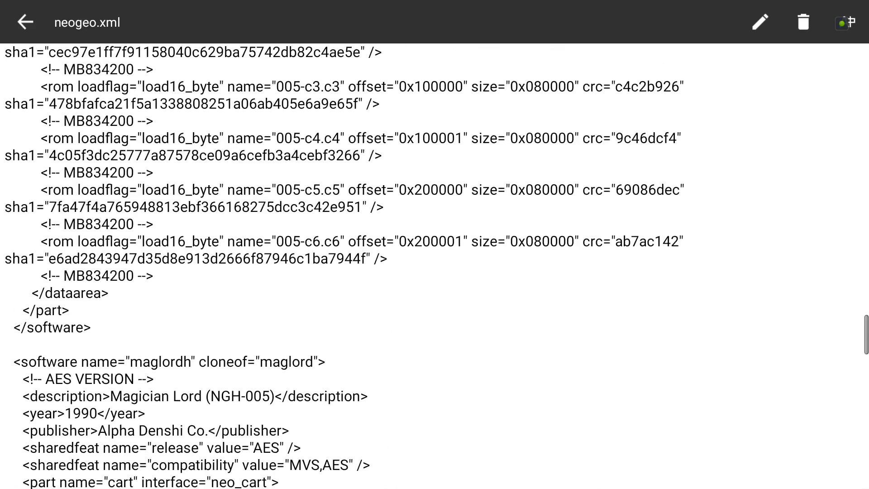
{"action": "scroll", "coordinate": [435, 266], "scroll_direction": "down", "scroll_amount": 5}
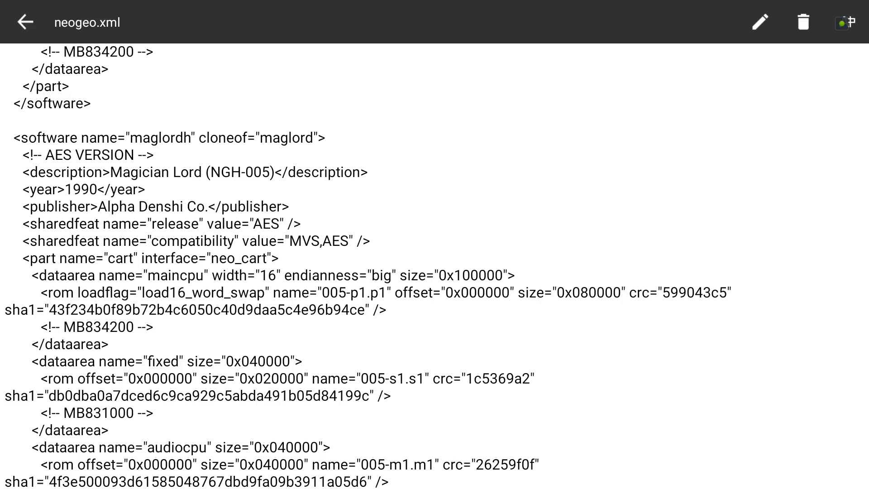
{"action": "scroll", "coordinate": [434, 266], "scroll_direction": "up", "scroll_amount": 13}
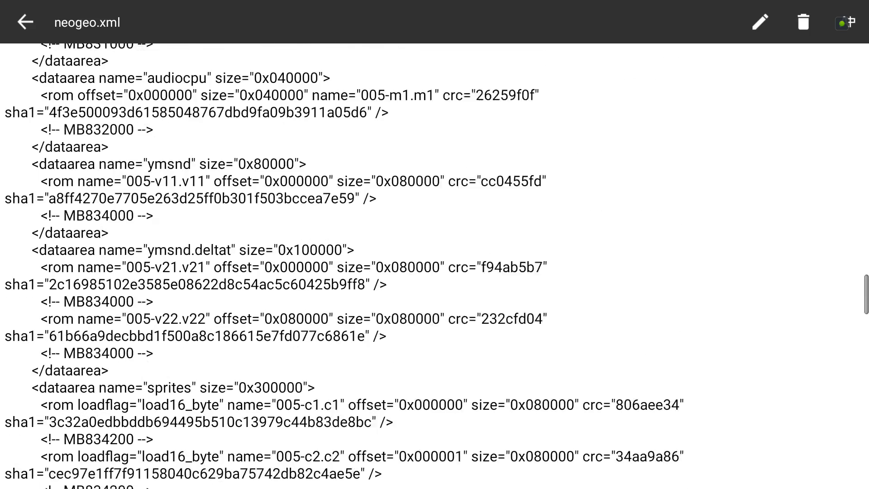
{"action": "scroll", "coordinate": [434, 266], "scroll_direction": "up", "scroll_amount": 8}
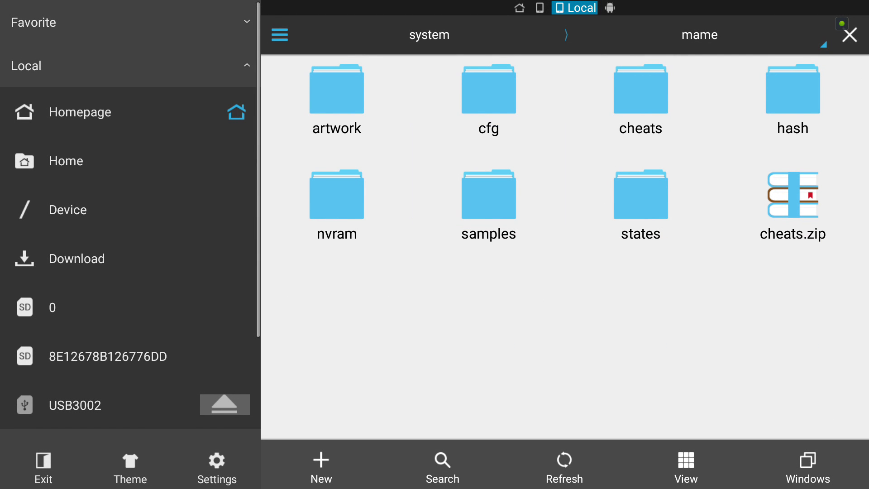
- Close neogeo.xml and go back up to the com.retroarch system folder
{"action": "key", "text": "Left"}
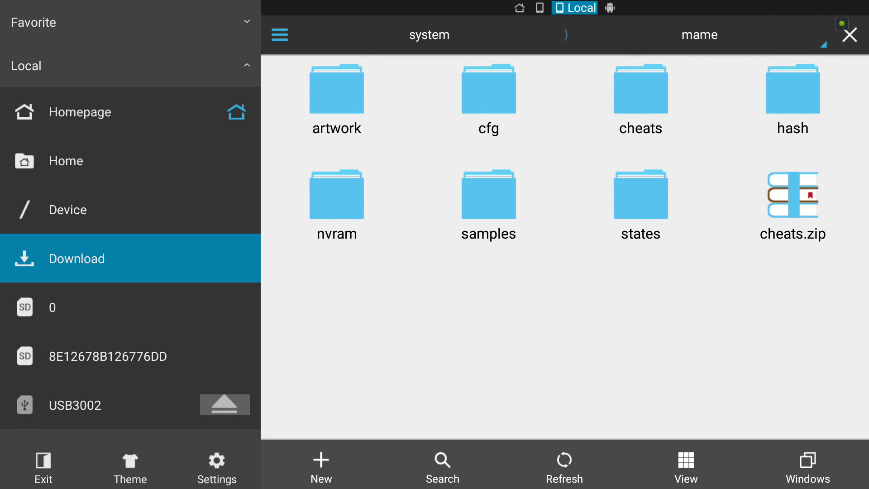
{"action": "key", "text": "Up"}
{"action": "key", "text": "Up"}
{"action": "key", "text": "Escape"}
{"action": "key", "text": "Down"}
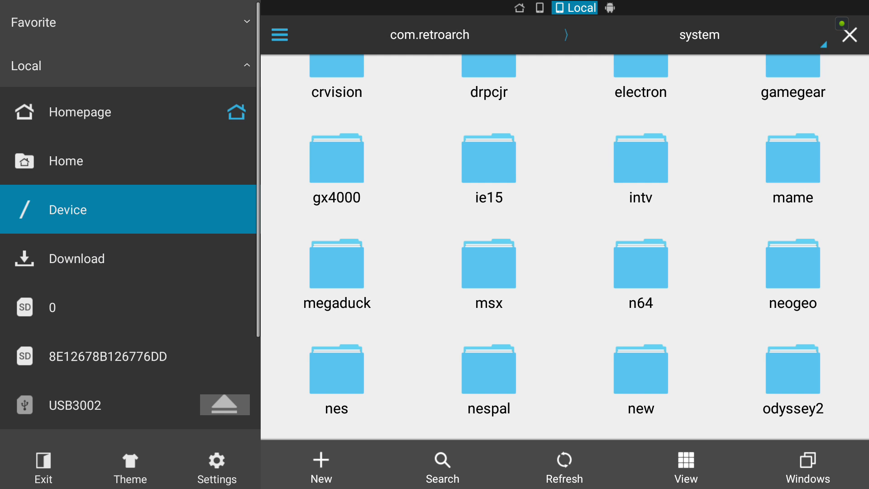
- Open the aes folder inside the system folder
{"action": "key", "text": "Right"}
{"action": "key", "text": "Left"}
{"action": "key", "text": "Down"}
{"action": "key", "text": "Right"}
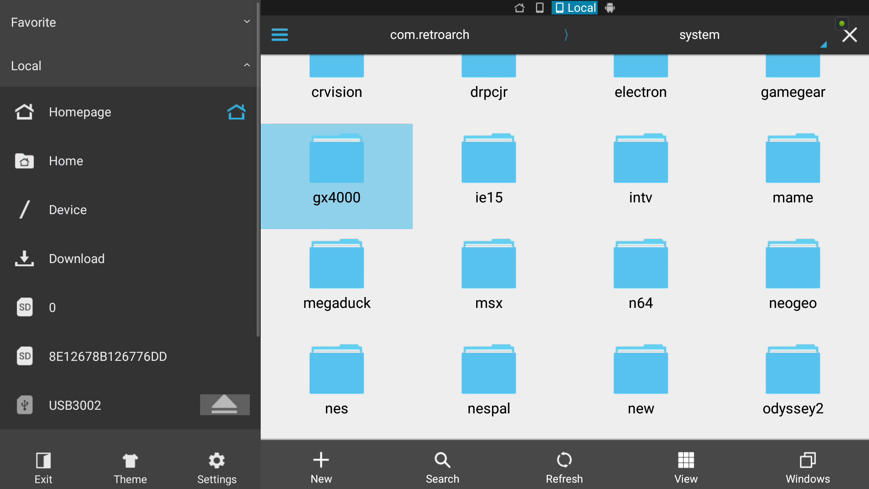
{"action": "key", "text": "Right"}
{"action": "key", "text": "Up"}
{"action": "key", "text": "Left"}
{"action": "key", "text": "Up"}
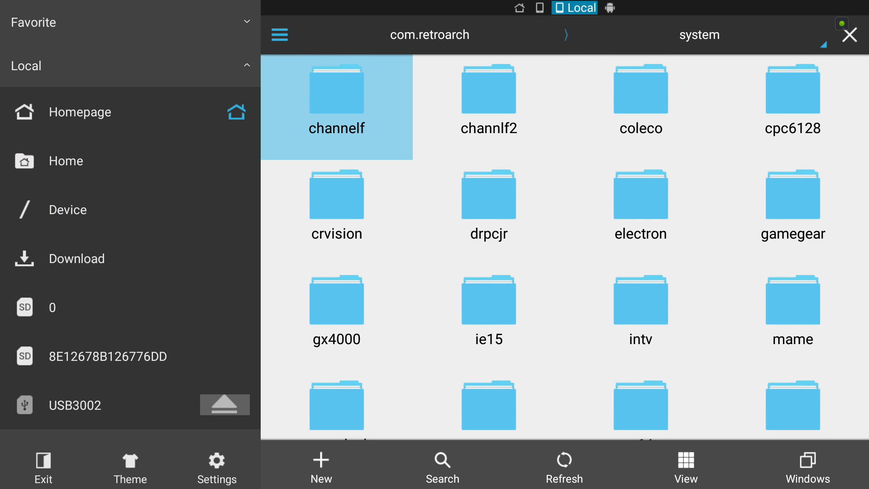
{"action": "key", "text": "Up"}
{"action": "key", "text": "Up"}
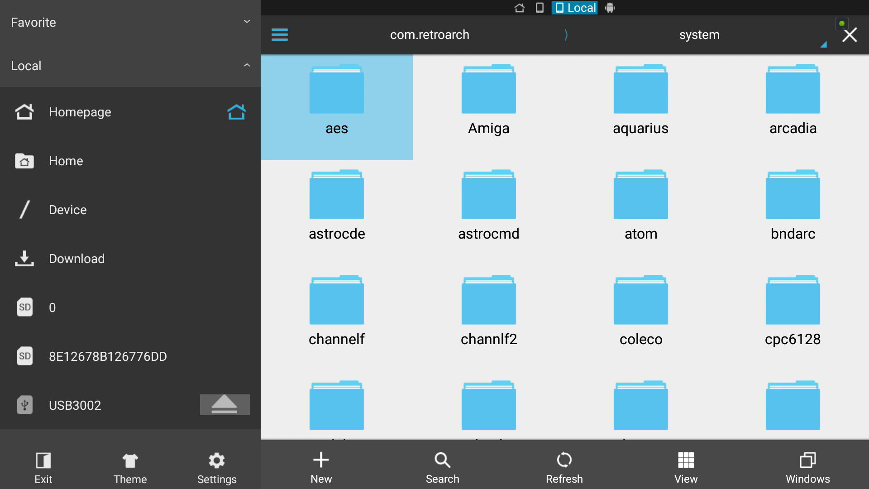
{"action": "key", "text": "Return"}
- Examine the game archives kof2000.zip and svc.zip in the aes folder, checking how they are named
{"action": "key", "text": "Left"}
{"action": "key", "text": "Up"}
{"action": "key", "text": "Up"}
{"action": "key", "text": "Up"}
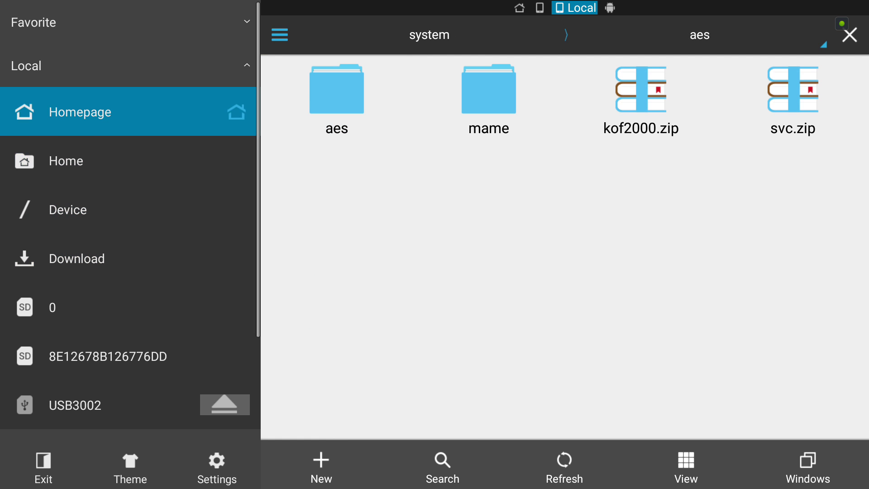
{"action": "key", "text": "Right"}
{"action": "key", "text": "Right"}
{"action": "key", "text": "Right"}
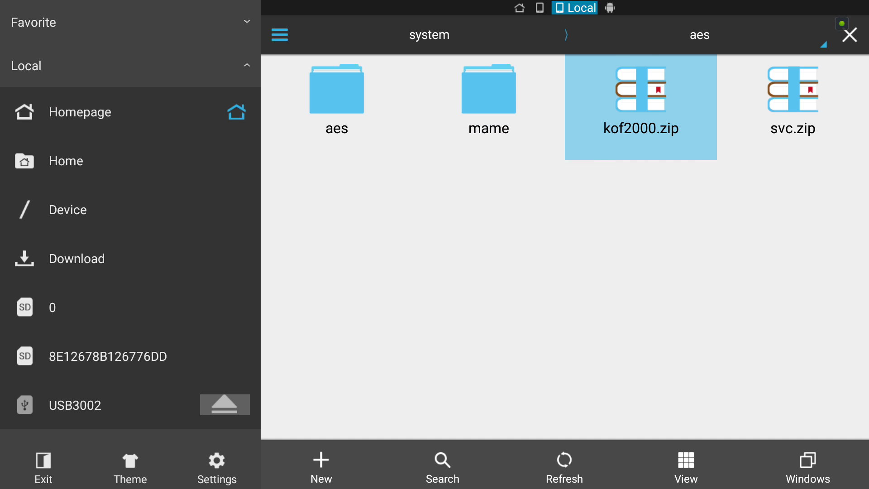
{"action": "key", "text": "Right"}
{"action": "key", "text": "Left"}
{"action": "key", "text": "Right"}
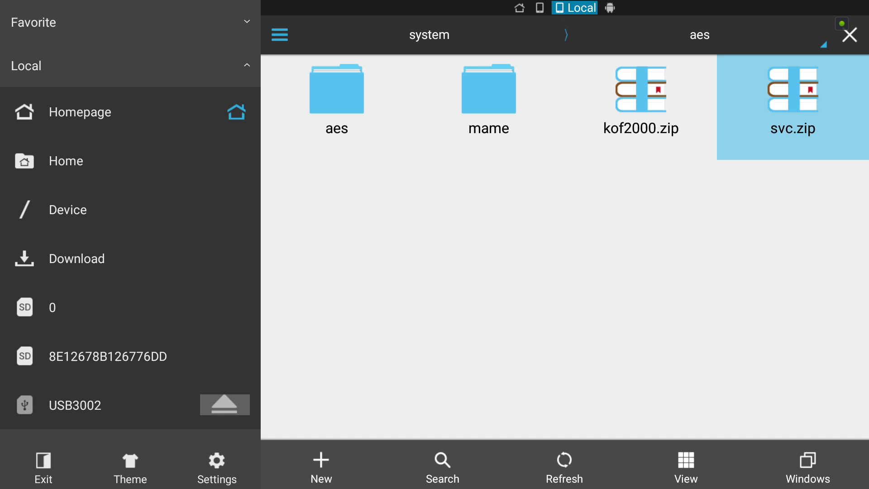
{"action": "key", "text": "Left"}
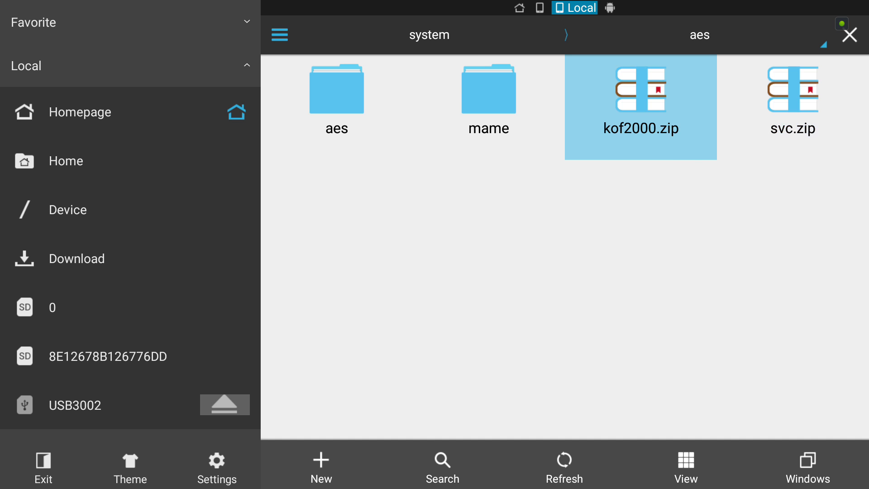
{"action": "key", "text": "Right"}
{"action": "key", "text": "Left"}
{"action": "key", "text": "Right"}
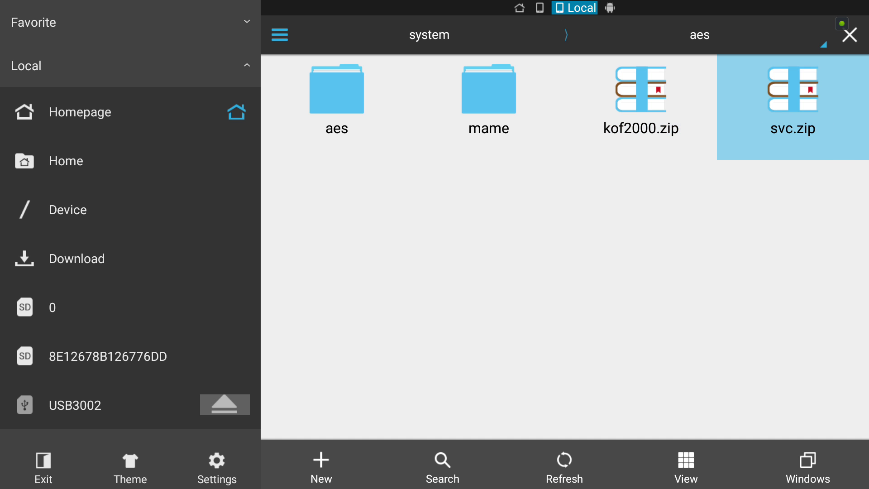
{"action": "key", "text": "Left"}
{"action": "key", "text": "Right"}
- Open kof2000.zip with the non-PRO version of ES Zip Viewer
{"action": "key", "text": "Left"}
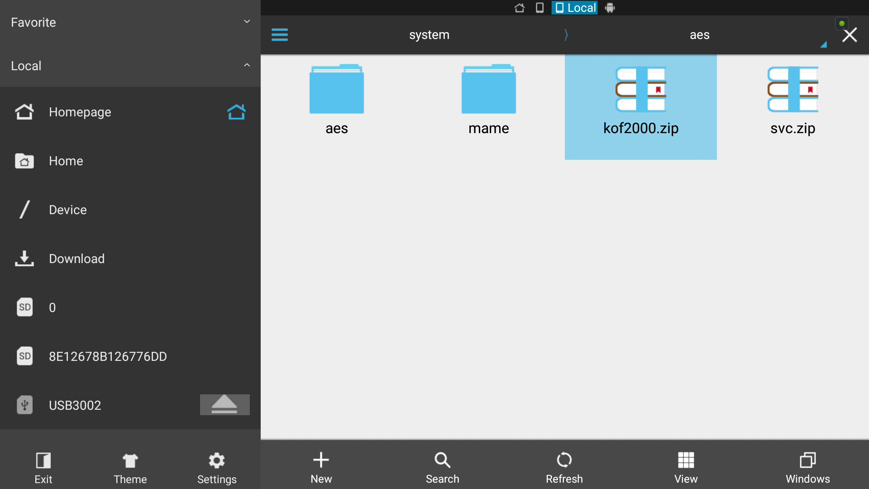
{"action": "key", "text": "Return"}
{"action": "key", "text": "Down"}
{"action": "key", "text": "Down"}
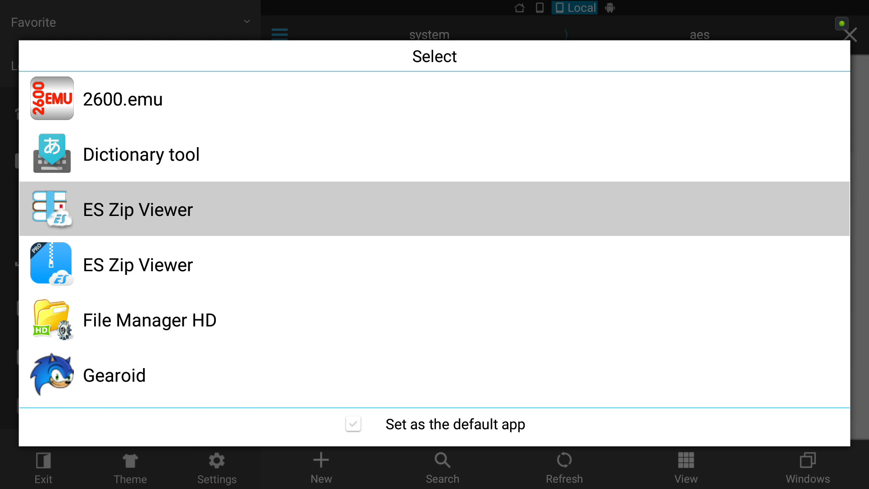
{"action": "key", "text": "Return"}
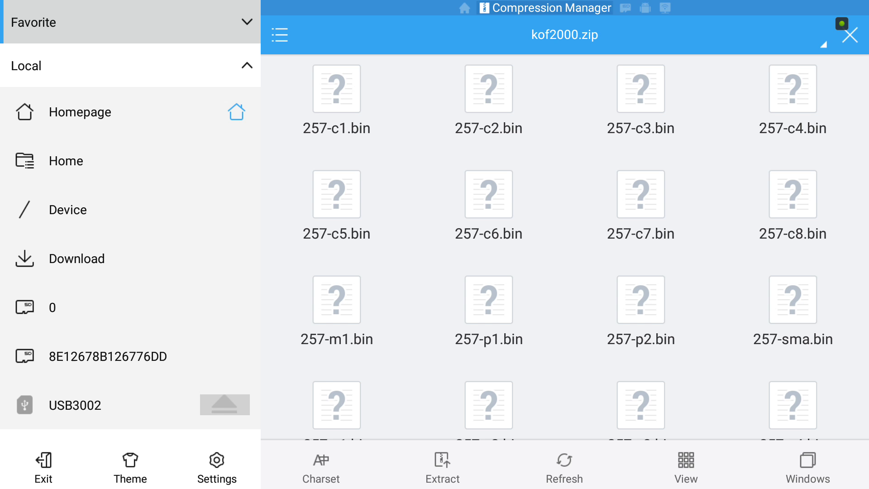
- Look through the .bin ROM files inside kof2000.zip, checking their file names
{"action": "key", "text": "Down"}
{"action": "key", "text": "Down"}
{"action": "key", "text": "Down"}
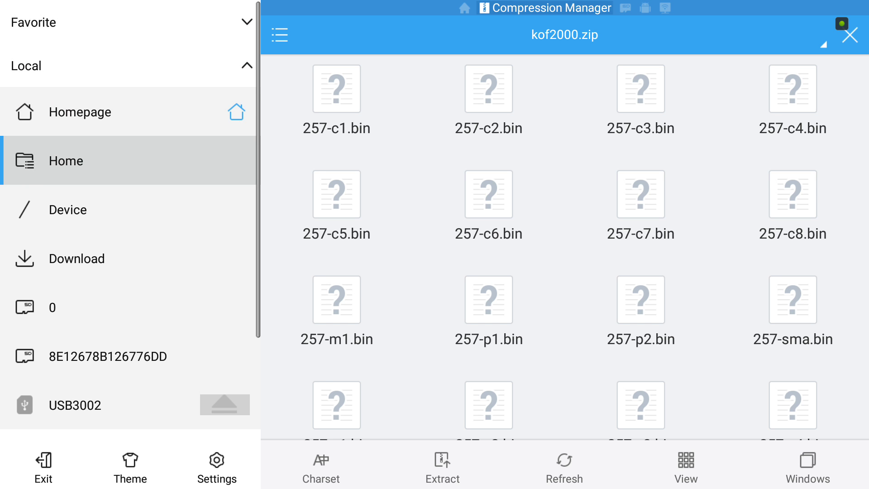
{"action": "key", "text": "Right"}
{"action": "key", "text": "Right"}
{"action": "key", "text": "Down"}
{"action": "key", "text": "Down"}
{"action": "key", "text": "Right"}
{"action": "key", "text": "Right"}
{"action": "key", "text": "Left"}
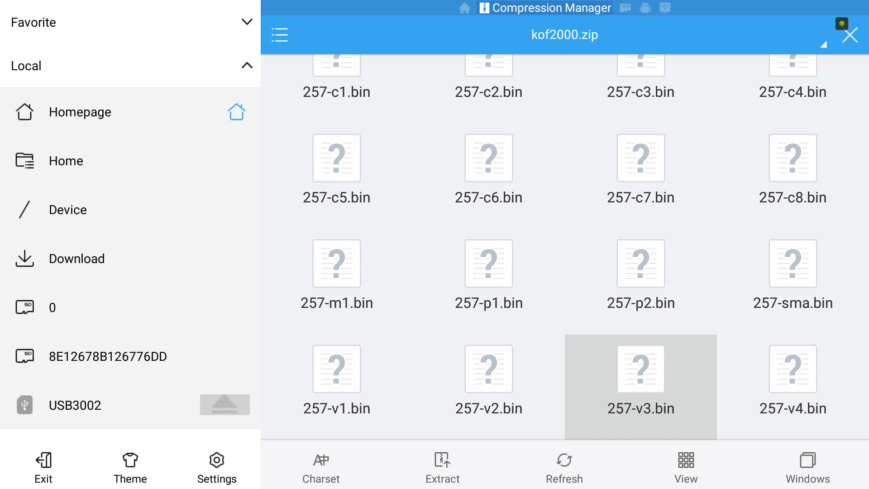
{"action": "key", "text": "Up"}
{"action": "key", "text": "Up"}
{"action": "key", "text": "Up"}
{"action": "key", "text": "Left"}
{"action": "key", "text": "Up"}
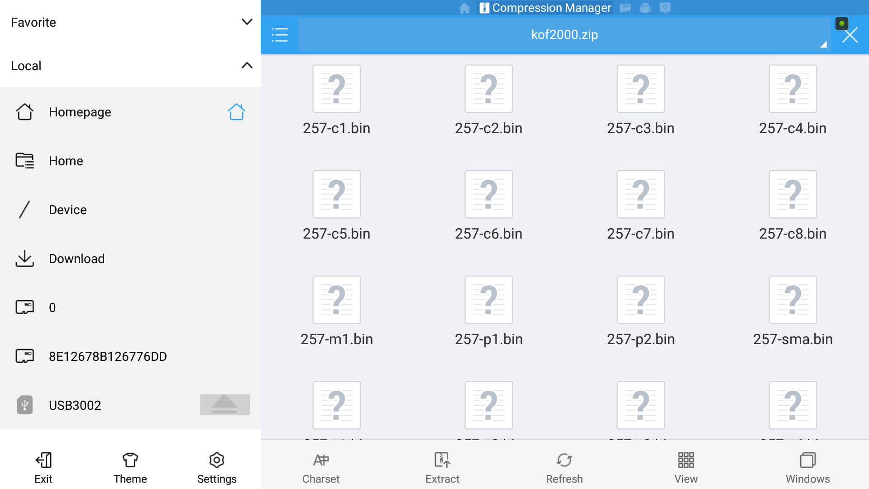
{"action": "key", "text": "Left"}
{"action": "key", "text": "Down"}
{"action": "key", "text": "Down"}
{"action": "key", "text": "Right"}
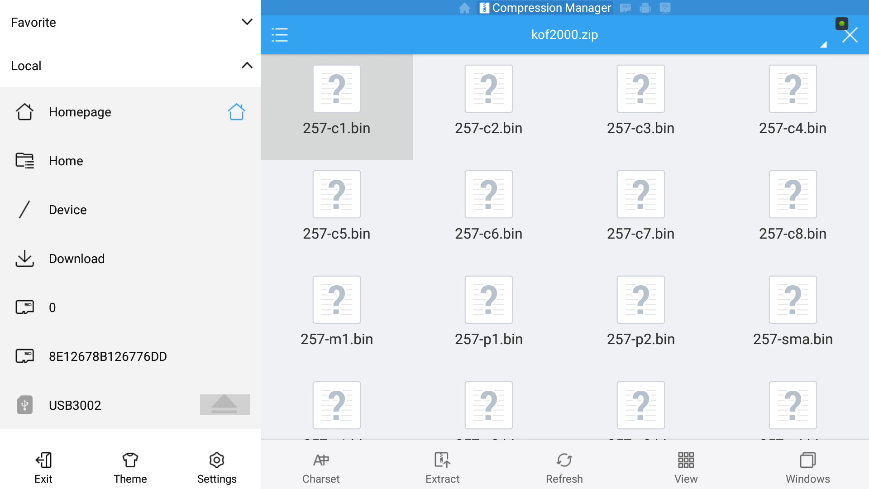
- Leave the kof2000.zip archive and open the Home storage location, sdcard
{"action": "key", "text": "Left"}
{"action": "key", "text": "Return"}
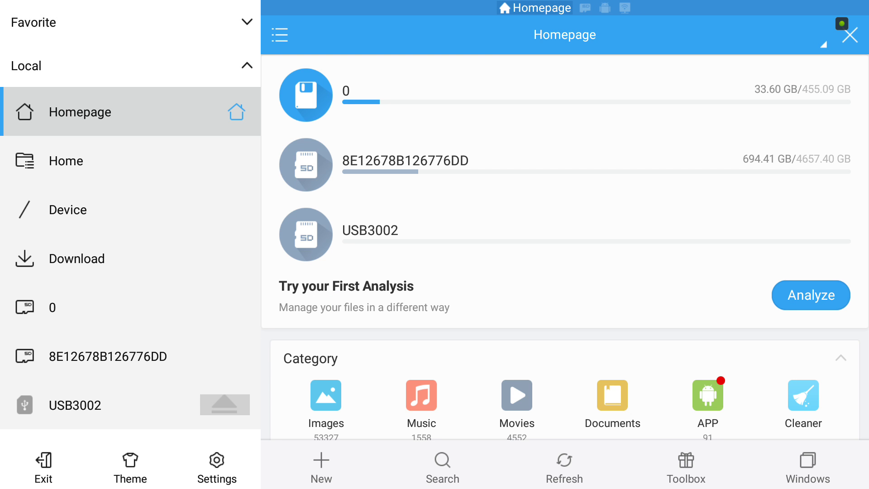
{"action": "key", "text": "Down"}
{"action": "key", "text": "Up"}
{"action": "key", "text": "Up"}
{"action": "key", "text": "Down"}
{"action": "key", "text": "Down"}
{"action": "key", "text": "Down"}
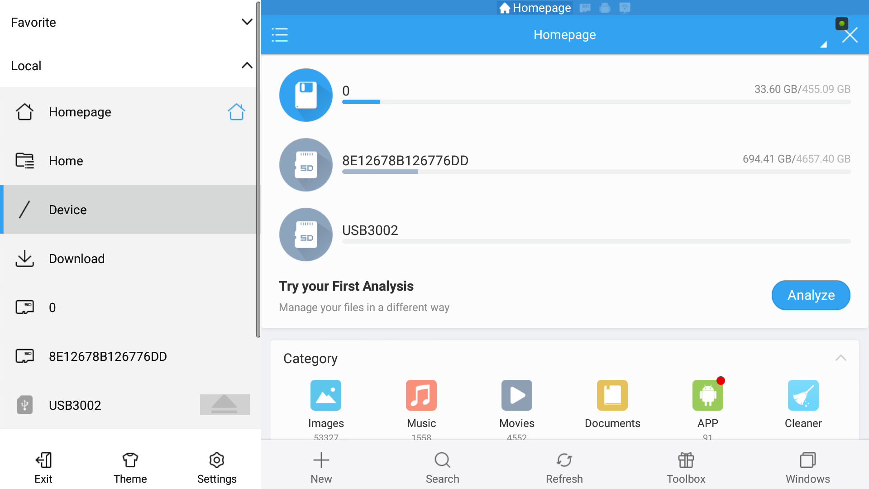
- Open the Android folder on sdcard and its data subfolder
{"action": "key", "text": "Up"}
{"action": "key", "text": "Return"}
{"action": "key", "text": "Up"}
{"action": "key", "text": "Right"}
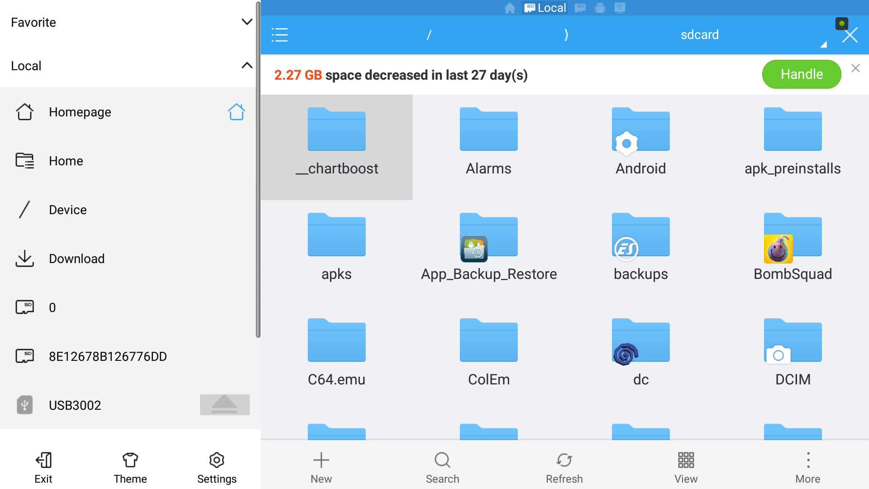
{"action": "key", "text": "Down"}
{"action": "key", "text": "Right"}
{"action": "key", "text": "Right"}
{"action": "key", "text": "Up"}
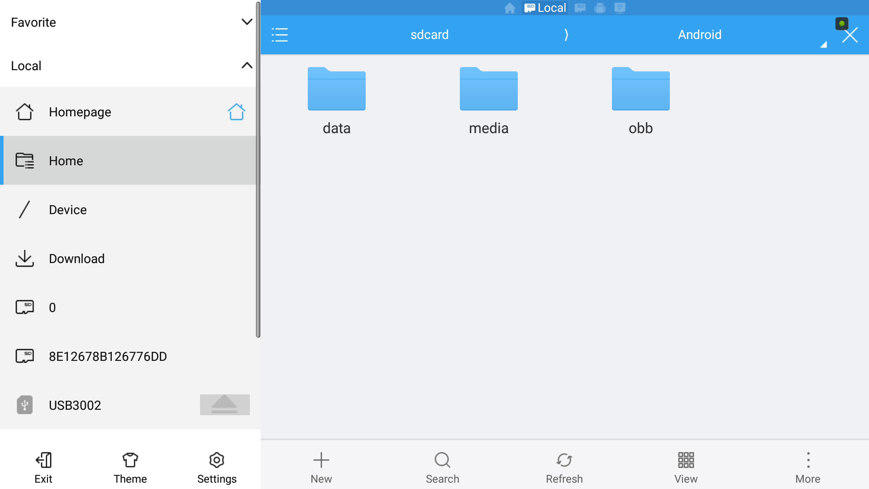
{"action": "key", "text": "Up"}
- Find and open the com.retroarch folder in Android/data
{"action": "key", "text": "Right"}
{"action": "key", "text": "Return"}
{"action": "key", "text": "Right"}
{"action": "key", "text": "Right"}
{"action": "key", "text": "Right"}
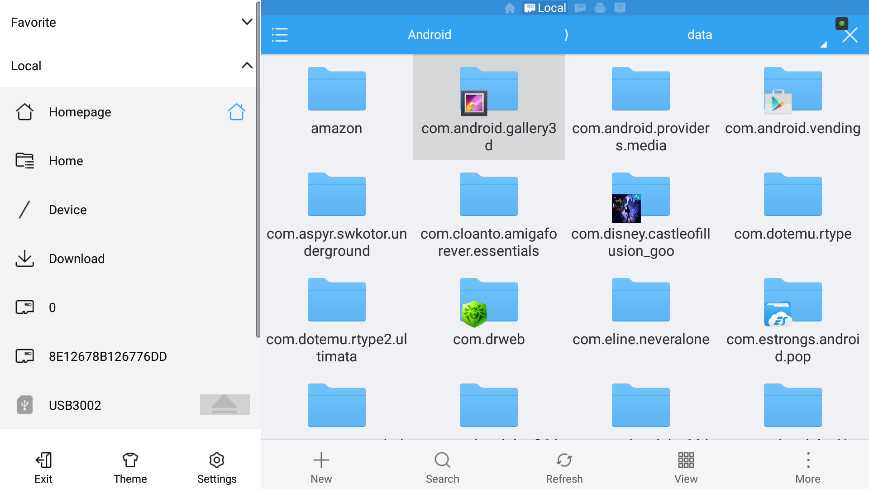
{"action": "key", "text": "Down"}
{"action": "key", "text": "Down"}
{"action": "key", "text": "Down"}
{"action": "key", "text": "Down"}
{"action": "key", "text": "Down"}
{"action": "key", "text": "Down"}
{"action": "key", "text": "Down"}
{"action": "key", "text": "Down"}
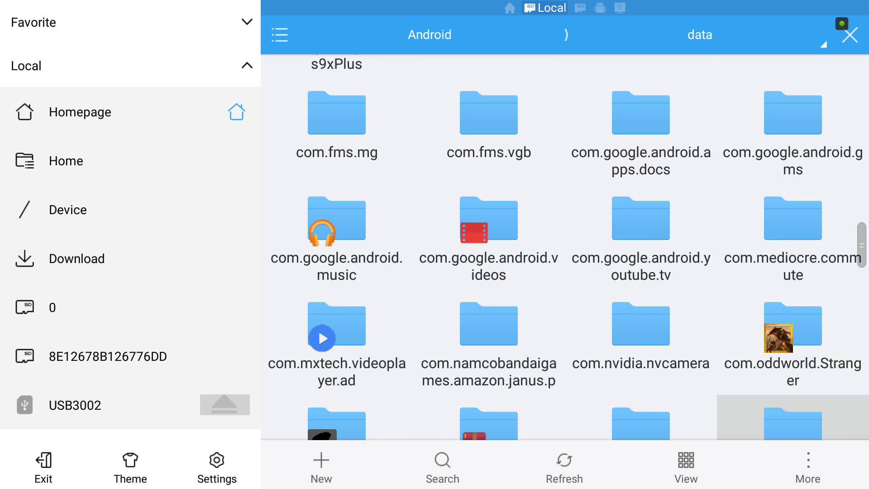
{"action": "key", "text": "Down"}
{"action": "key", "text": "Left"}
{"action": "key", "text": "Up"}
{"action": "key", "text": "Right"}
{"action": "key", "text": "Return"}
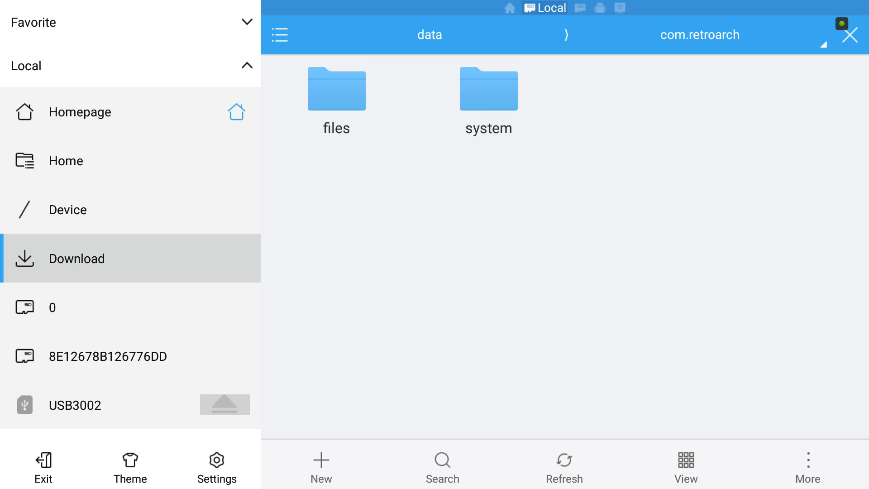
- Open the system folder inside com.retroarch
{"action": "key", "text": "Up"}
{"action": "key", "text": "Up"}
{"action": "key", "text": "Up"}
{"action": "key", "text": "Up"}
{"action": "key", "text": "Down"}
{"action": "key", "text": "Right"}
{"action": "key", "text": "Right"}
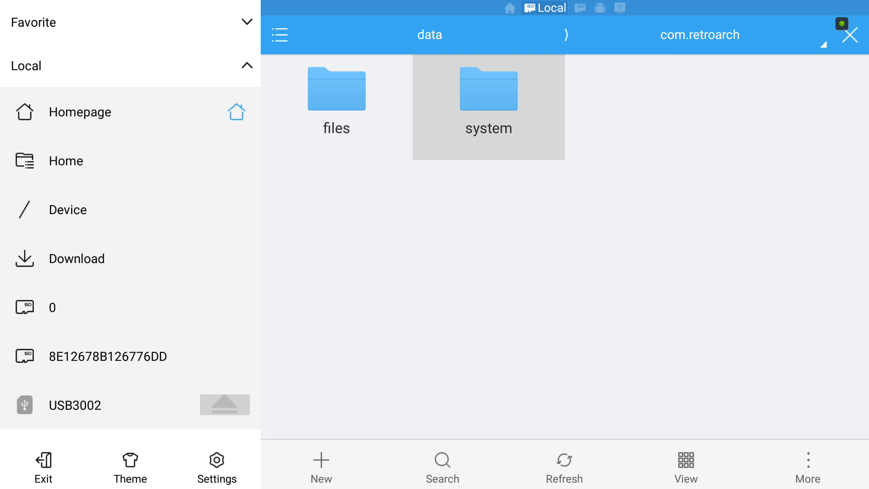
{"action": "key", "text": "Left"}
{"action": "key", "text": "Right"}
{"action": "key", "text": "Left"}
{"action": "key", "text": "Right"}
{"action": "key", "text": "Return"}
- Find and open the mame folder among the system subfolders
{"action": "key", "text": "Down"}
{"action": "key", "text": "Left"}
{"action": "key", "text": "Left"}
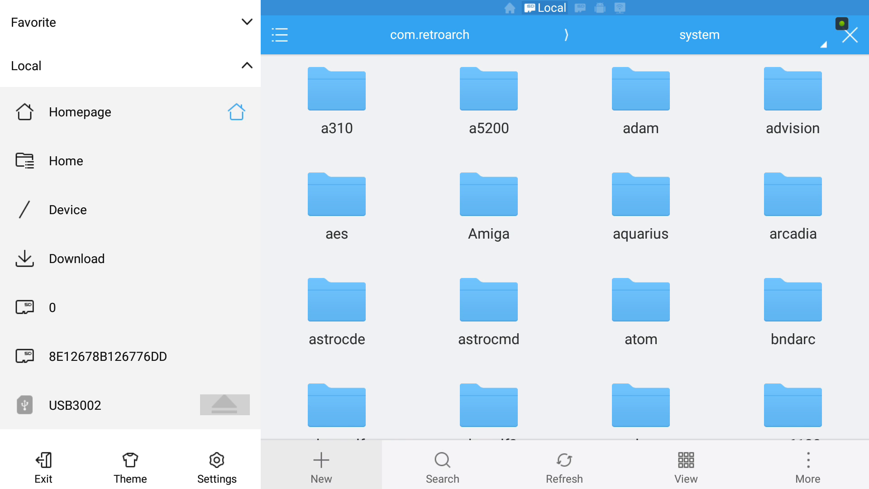
{"action": "key", "text": "Up"}
{"action": "key", "text": "Left"}
{"action": "key", "text": "Up"}
{"action": "key", "text": "Right"}
{"action": "key", "text": "Down"}
{"action": "key", "text": "Right"}
{"action": "key", "text": "Right"}
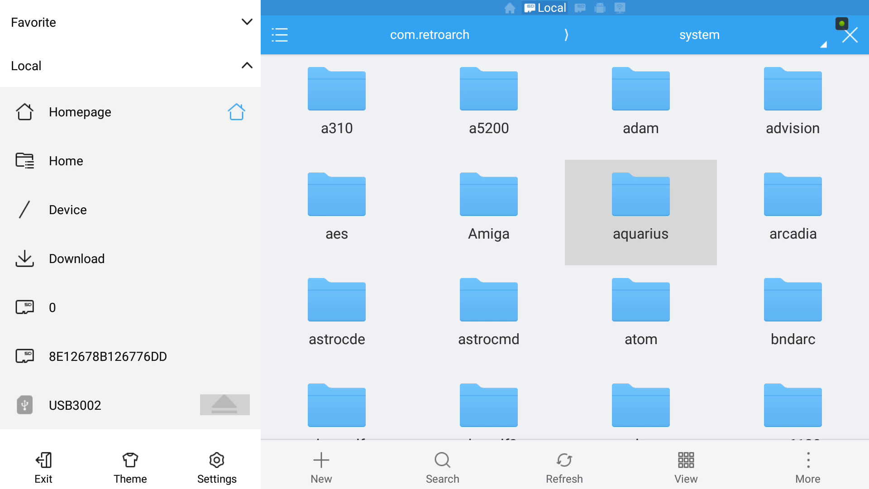
{"action": "key", "text": "Down"}
{"action": "key", "text": "Down"}
{"action": "key", "text": "Down"}
{"action": "key", "text": "Right"}
{"action": "key", "text": "Down"}
{"action": "key", "text": "Down"}
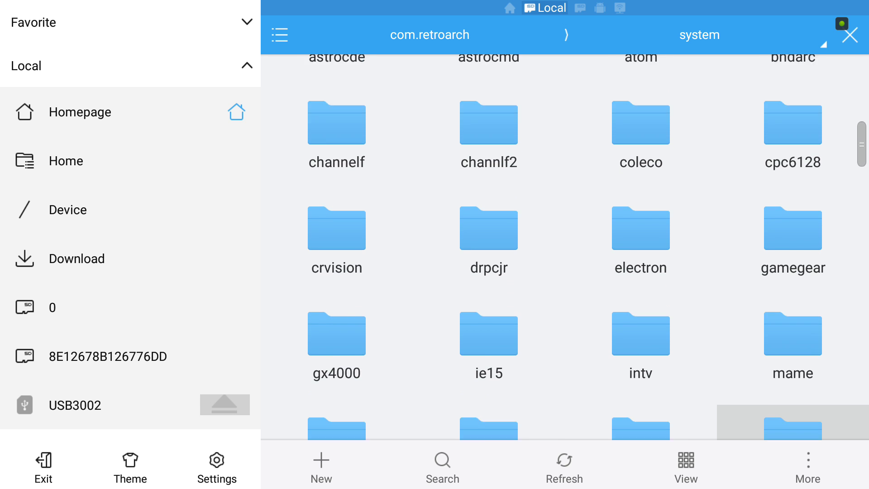
{"action": "key", "text": "Left"}
{"action": "key", "text": "Left"}
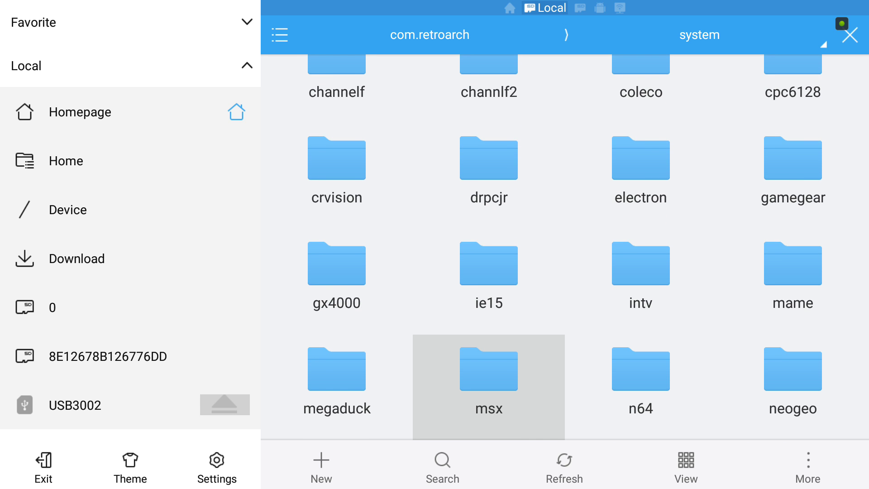
{"action": "key", "text": "Right"}
{"action": "key", "text": "Right"}
{"action": "key", "text": "Up"}
{"action": "key", "text": "Return"}
{"action": "key", "text": "Left"}
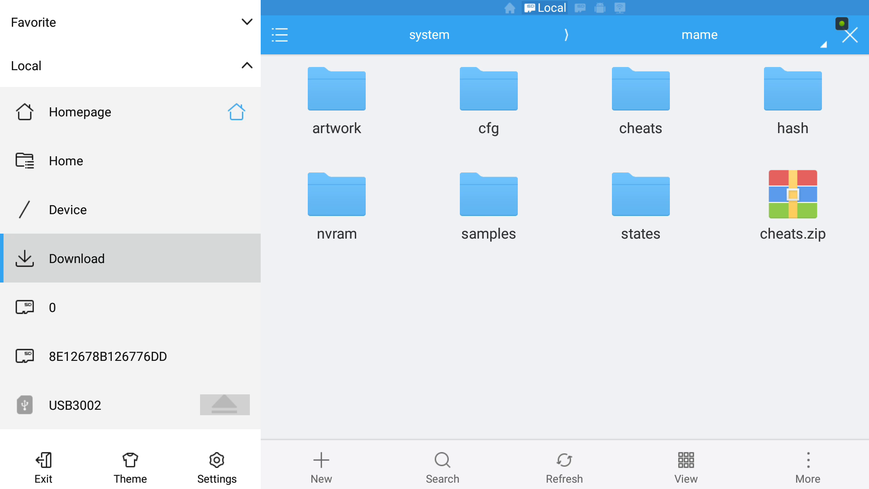
- Open the hash folder inside the mame folder
{"action": "key", "text": "Up"}
{"action": "key", "text": "Up"}
{"action": "key", "text": "Up"}
{"action": "key", "text": "Right"}
- Browse through the system XML hash lists in the hash folder
{"action": "key", "text": "Right"}
{"action": "key", "text": "Right"}
{"action": "key", "text": "Right"}
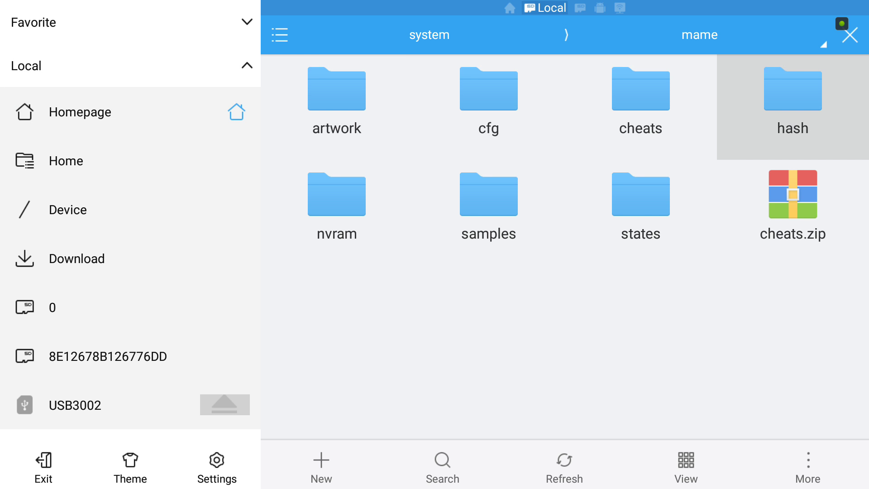
{"action": "key", "text": "Return"}
{"action": "key", "text": "Left"}
{"action": "key", "text": "Up"}
{"action": "key", "text": "Up"}
{"action": "key", "text": "Up"}
{"action": "key", "text": "Right"}
{"action": "key", "text": "Right"}
{"action": "key", "text": "Down"}
{"action": "key", "text": "Down"}
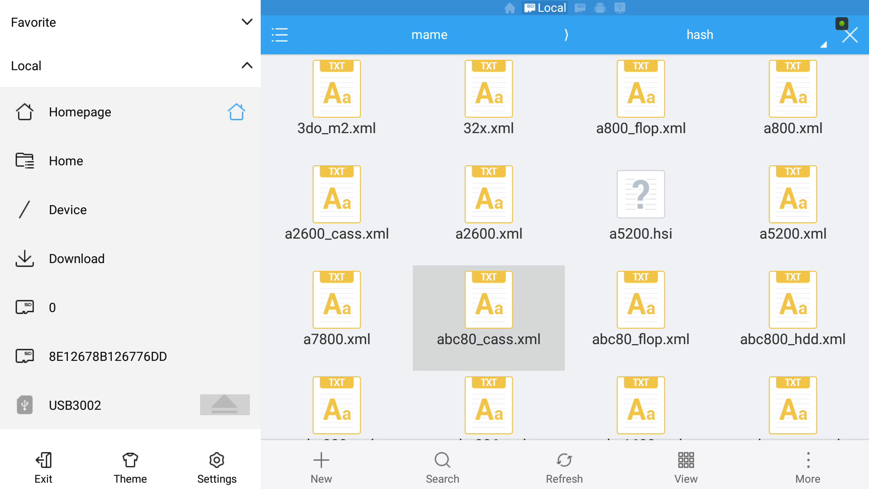
{"action": "key", "text": "Down"}
{"action": "key", "text": "Down"}
{"action": "key", "text": "Right"}
{"action": "key", "text": "Right"}
{"action": "key", "text": "Down"}
{"action": "key", "text": "Down"}
{"action": "key", "text": "Down"}
{"action": "key", "text": "Down"}
{"action": "key", "text": "Down"}
{"action": "key", "text": "Down"}
{"action": "key", "text": "Down"}
{"action": "key", "text": "Down"}
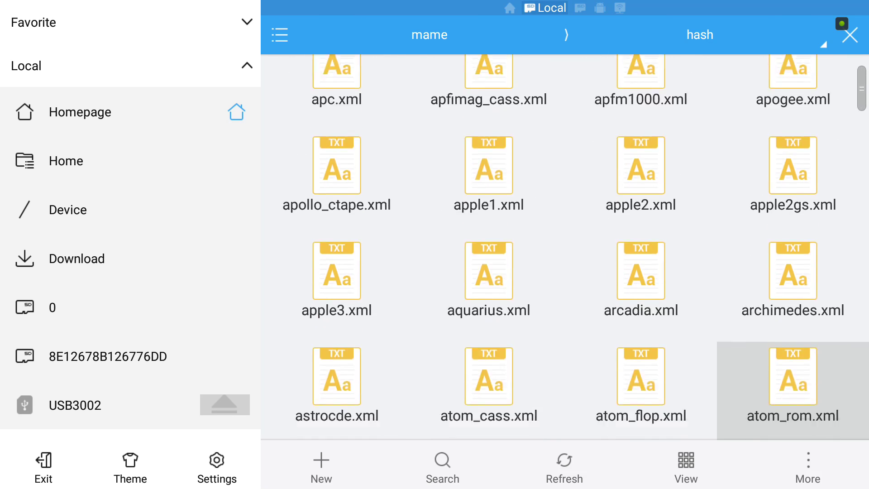
{"action": "key", "text": "Down"}
- Go back up to the com.retroarch folder and reopen its system folder
{"action": "key", "text": "Escape"}
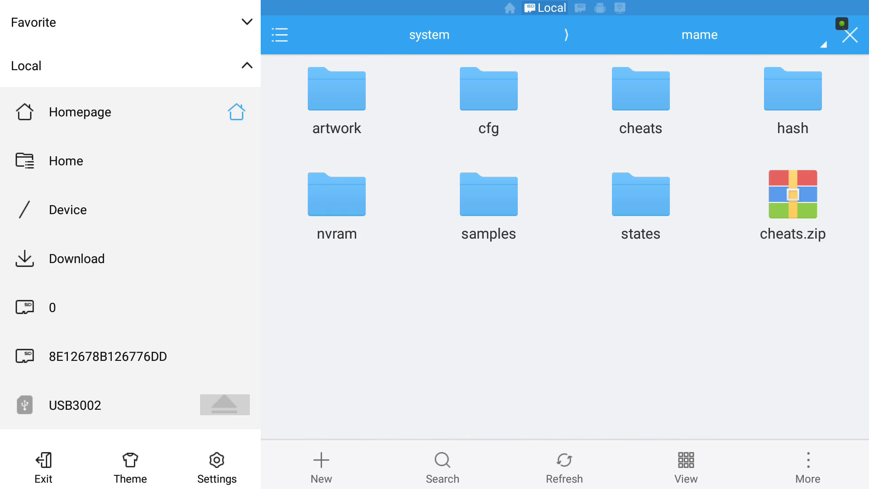
{"action": "key", "text": "Escape"}
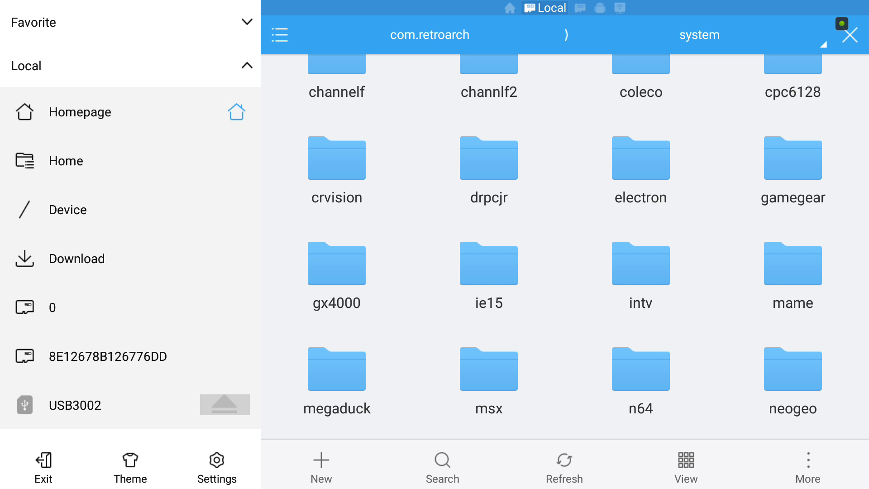
{"action": "key", "text": "Escape"}
{"action": "key", "text": "Left"}
{"action": "key", "text": "Up"}
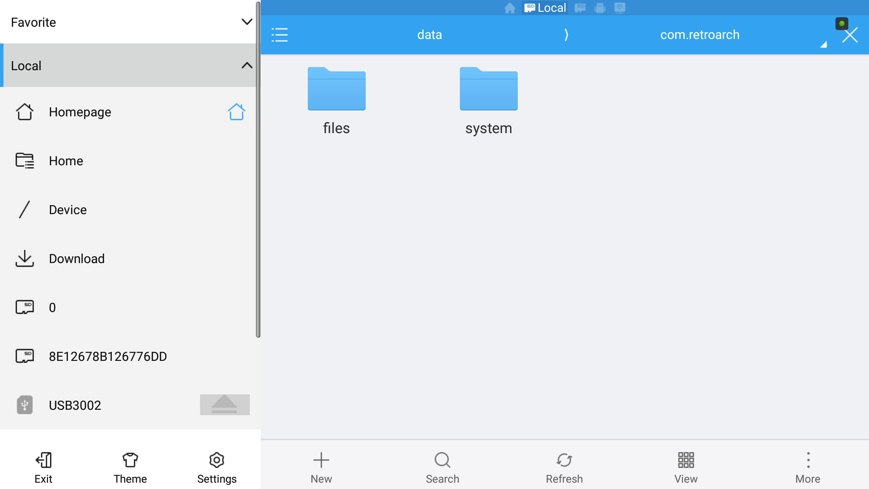
{"action": "key", "text": "Right"}
- Open the aes folder inside the system folder
{"action": "key", "text": "Right"}
{"action": "key", "text": "Return"}
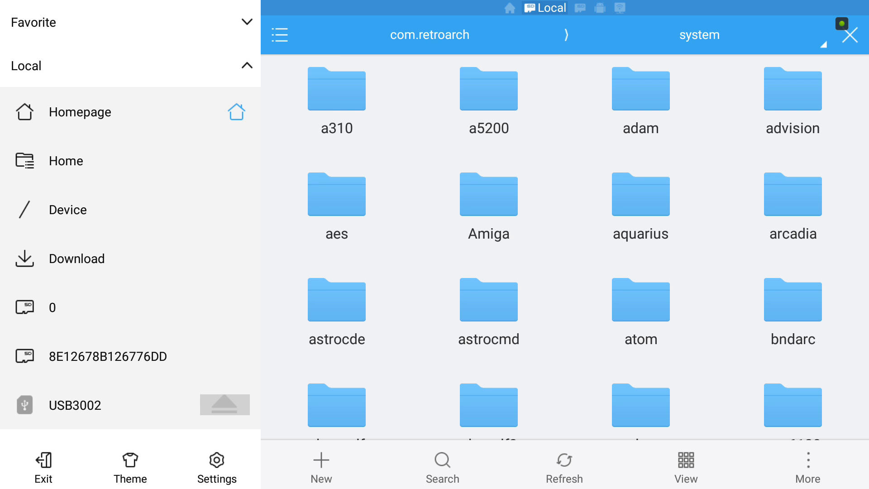
{"action": "key", "text": "Left"}
{"action": "key", "text": "Up"}
{"action": "key", "text": "Up"}
{"action": "key", "text": "Up"}
{"action": "key", "text": "Down"}
{"action": "key", "text": "Right"}
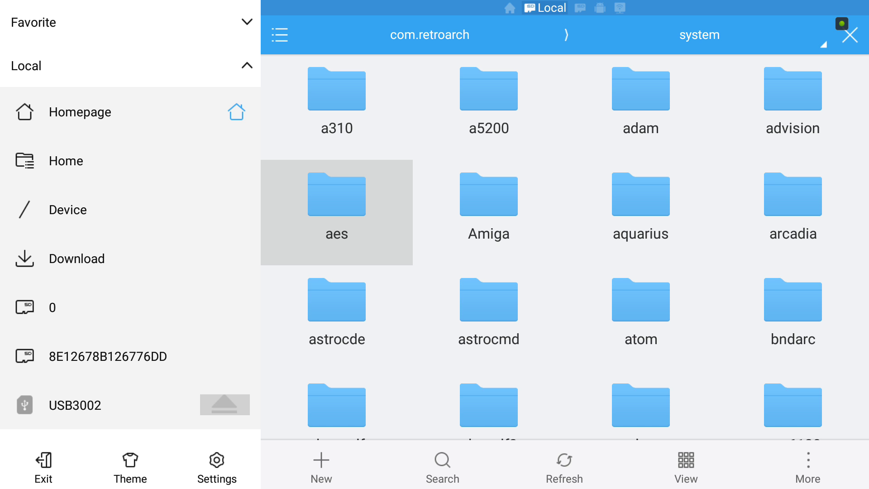
{"action": "key", "text": "Return"}
- Examine the kof2000.zip and svc.zip game archives and the subfolders beside them in the aes folder
{"action": "key", "text": "Left"}
{"action": "key", "text": "Up"}
{"action": "key", "text": "Up"}
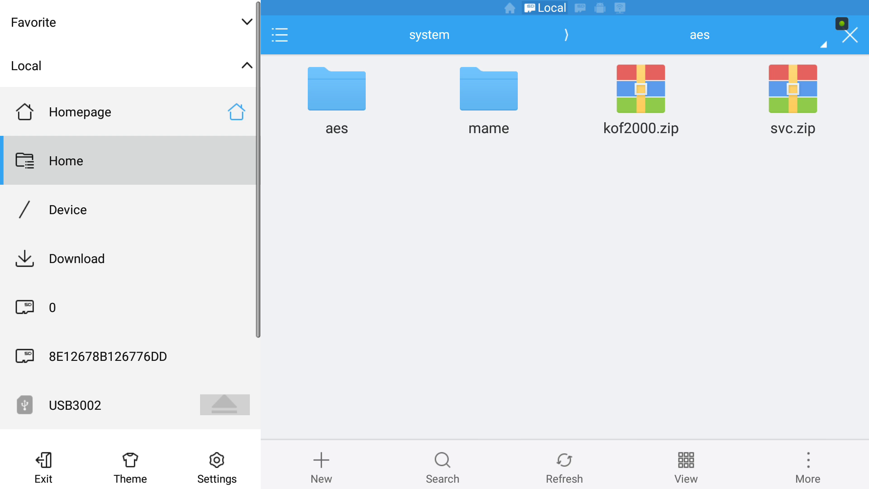
{"action": "key", "text": "Right"}
{"action": "key", "text": "Right"}
{"action": "key", "text": "Right"}
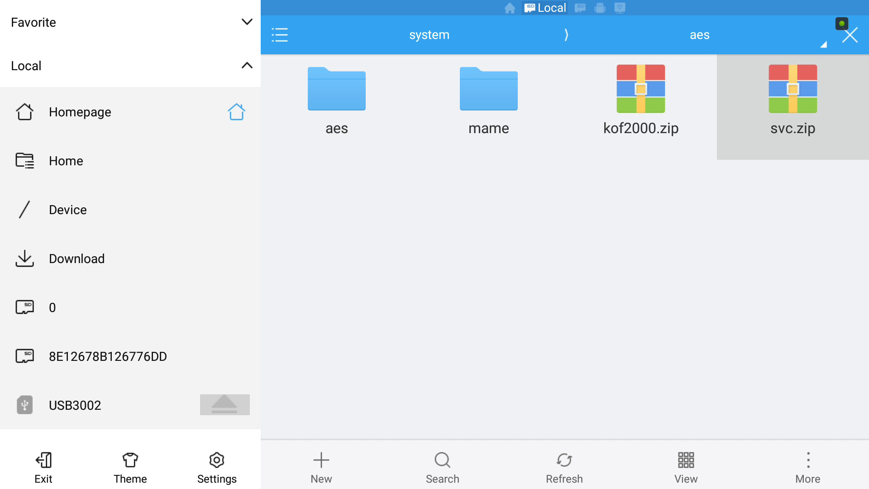
{"action": "key", "text": "Left"}
{"action": "key", "text": "Right"}
{"action": "key", "text": "Left"}
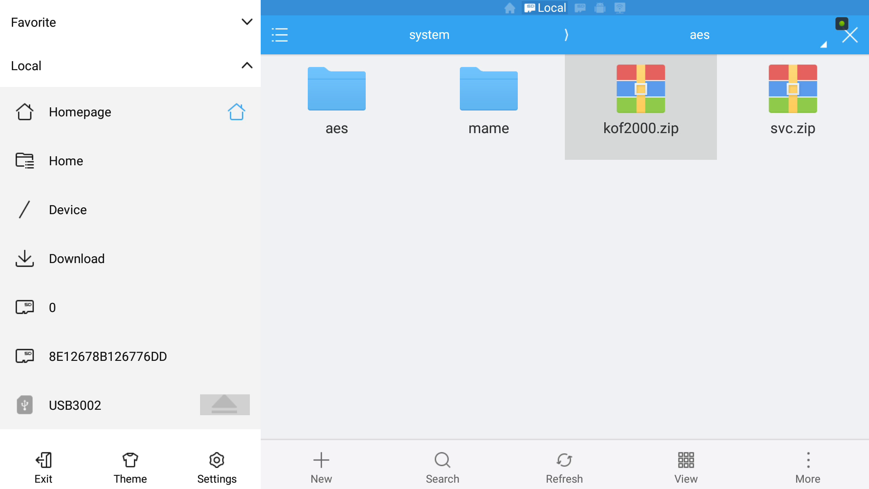
{"action": "key", "text": "Right"}
{"action": "key", "text": "Left"}
{"action": "key", "text": "Right"}
{"action": "key", "text": "Left"}
{"action": "key", "text": "Right"}
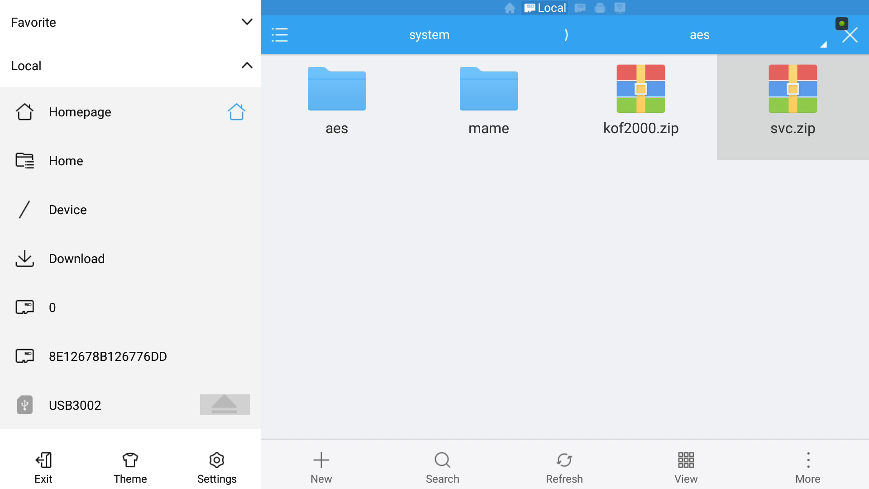
{"action": "key", "text": "Left"}
{"action": "key", "text": "Left"}
{"action": "key", "text": "Left"}
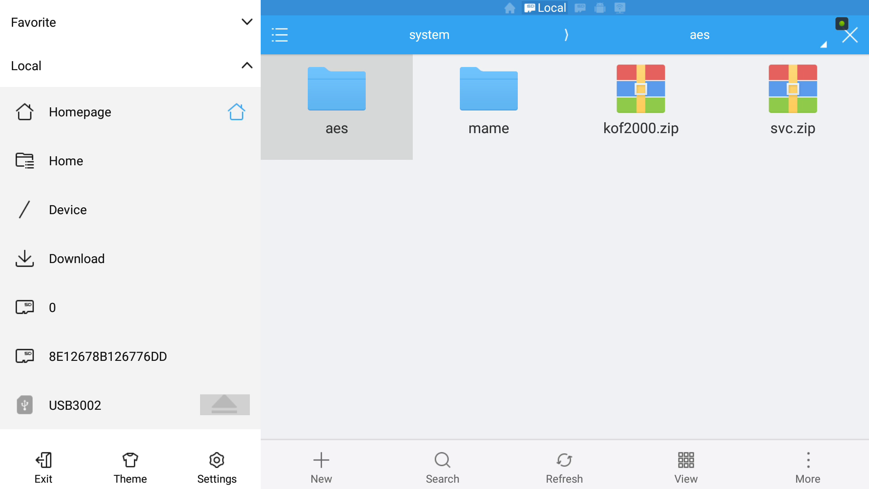
- Open the cfg folder within the aes folder's mame subfolder and check its configuration files
{"action": "key", "text": "Right"}
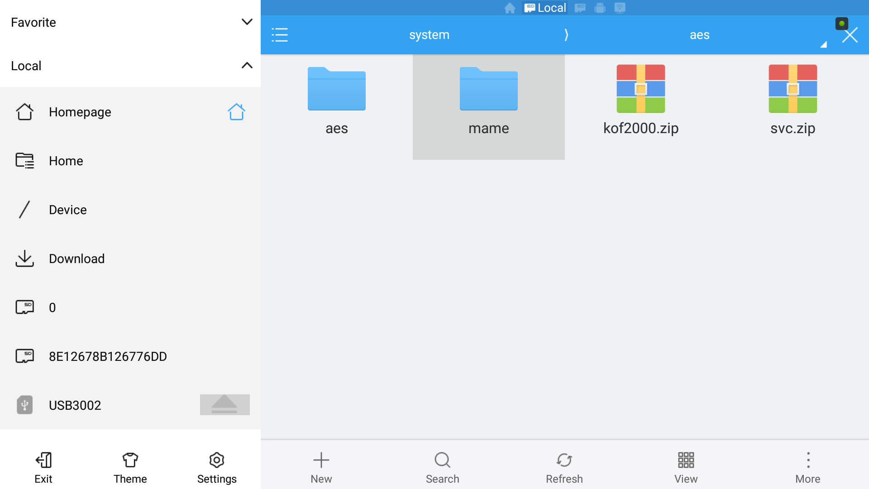
{"action": "key", "text": "Return"}
{"action": "key", "text": "Left"}
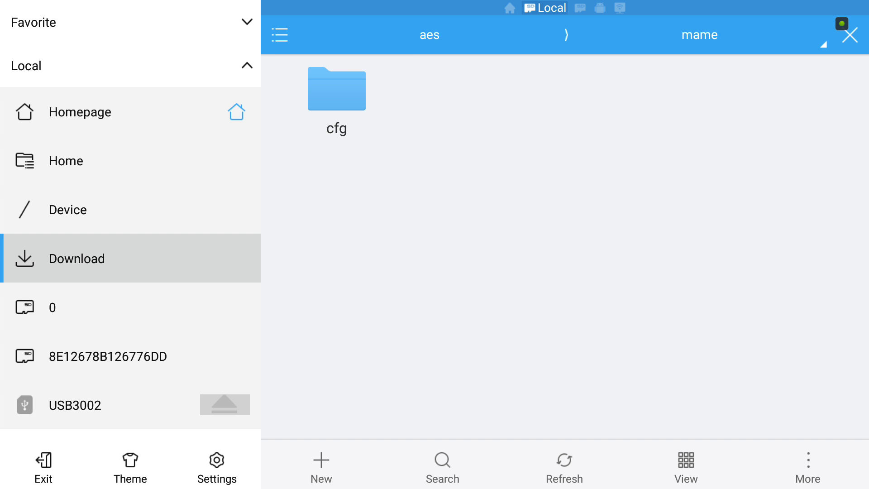
{"action": "key", "text": "Up"}
{"action": "key", "text": "Up"}
{"action": "key", "text": "Up"}
{"action": "key", "text": "Right"}
{"action": "key", "text": "Return"}
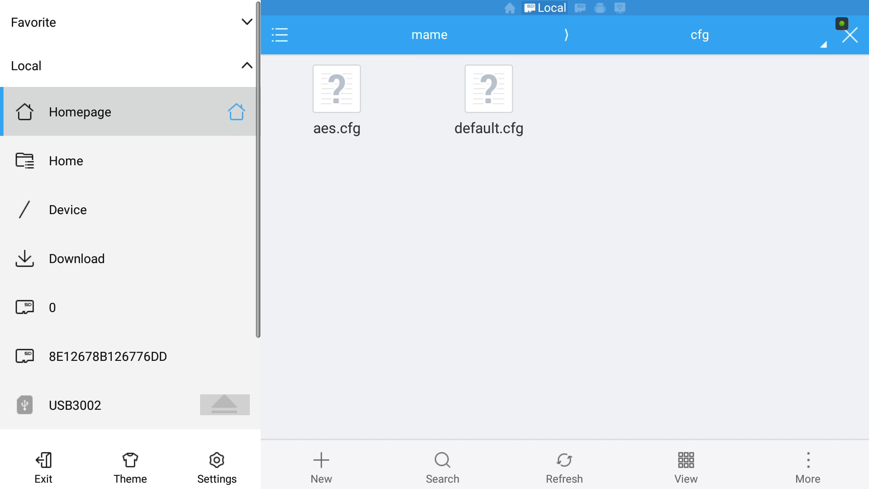
{"action": "key", "text": "Right"}
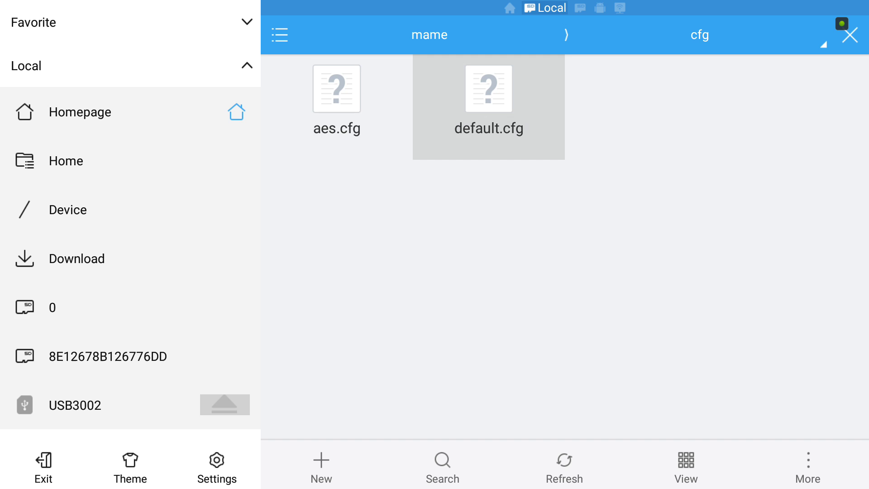
{"action": "key", "text": "Left"}
- Leave the cfg folder, back out to the system folder and reopen aes
{"action": "key", "text": "Escape"}
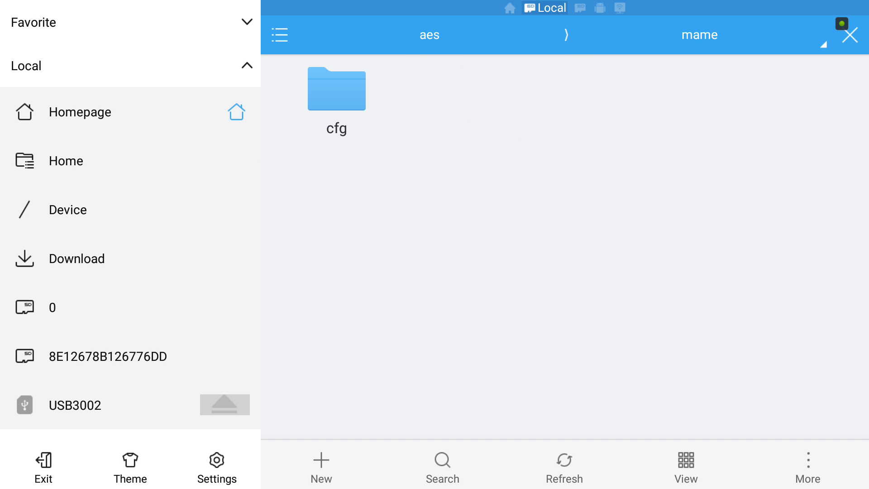
{"action": "key", "text": "Escape"}
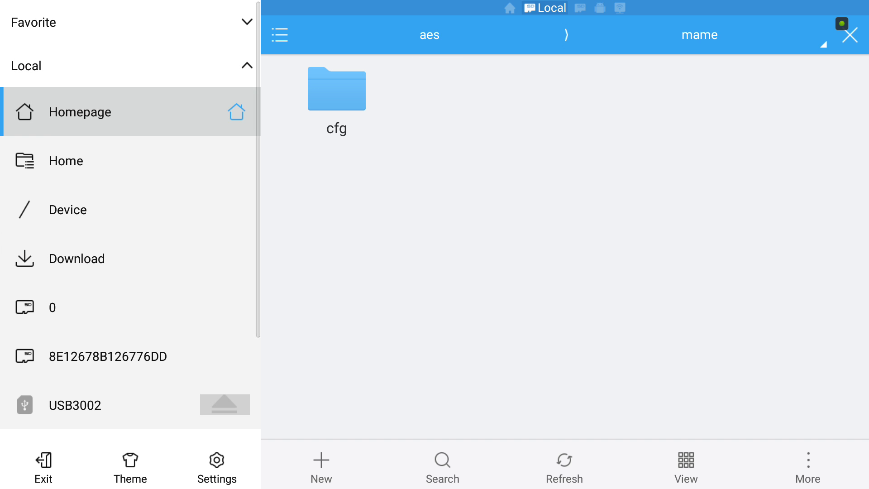
{"action": "key", "text": "Right"}
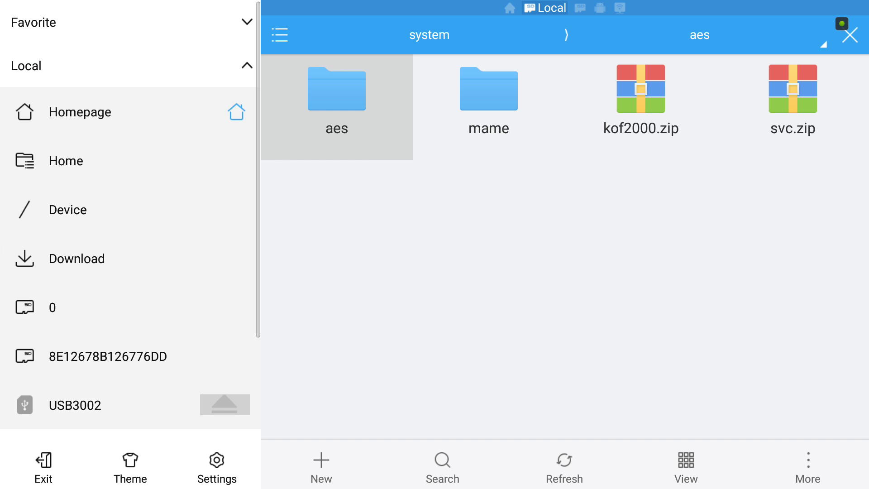
{"action": "key", "text": "Escape"}
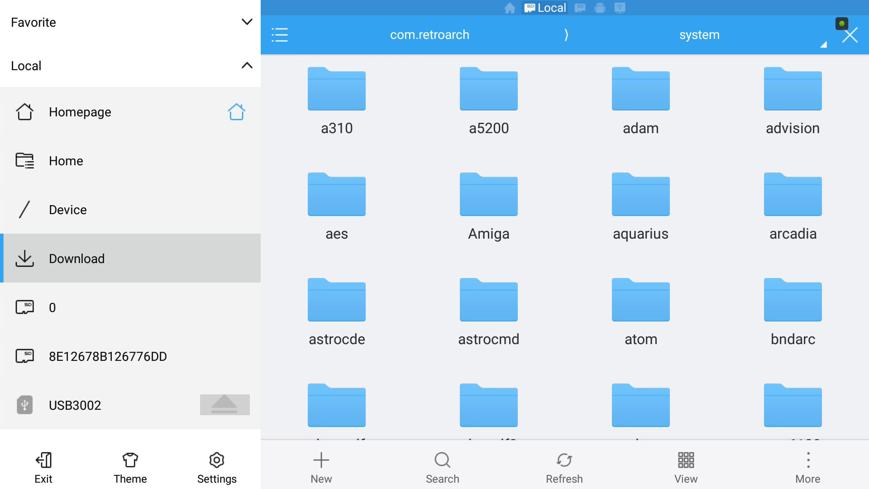
{"action": "key", "text": "Right"}
{"action": "key", "text": "Down"}
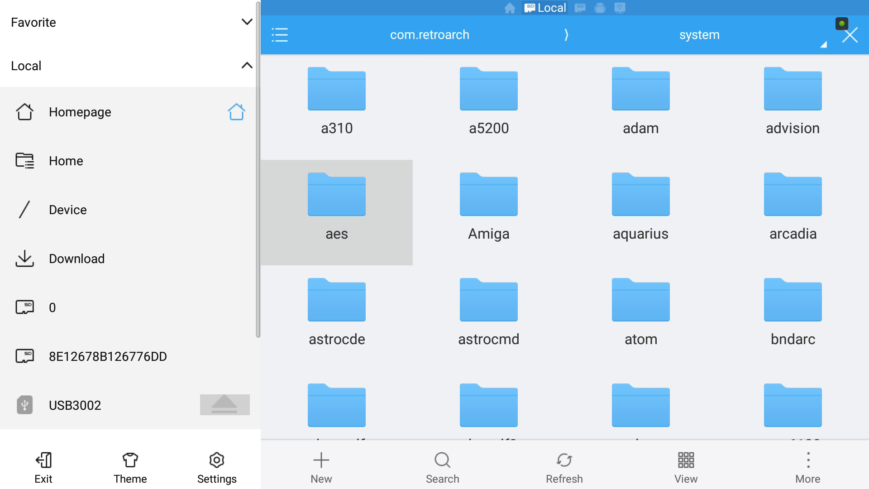
{"action": "key", "text": "Return"}
- Open the inner aes subfolder located beside the kof2000.zip and svc.zip archives
{"action": "key", "text": "Up"}
{"action": "key", "text": "Up"}
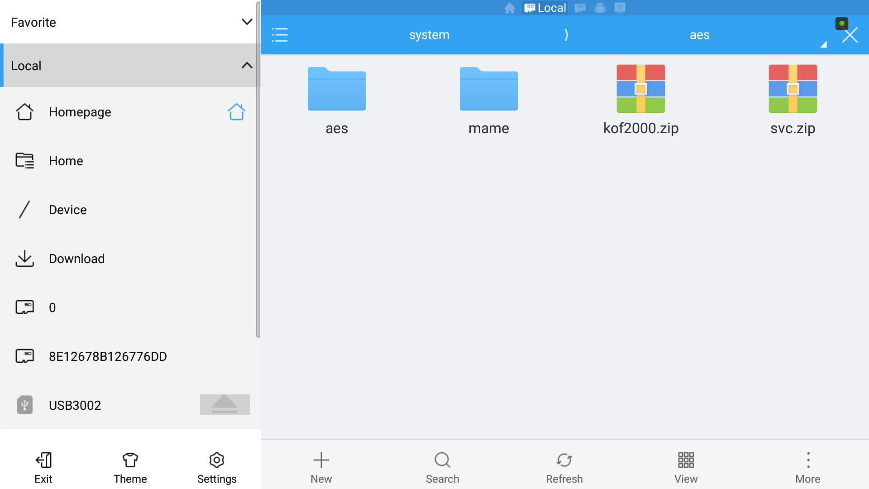
{"action": "key", "text": "Down"}
{"action": "key", "text": "Right"}
{"action": "key", "text": "Right"}
{"action": "key", "text": "Right"}
{"action": "key", "text": "Right"}
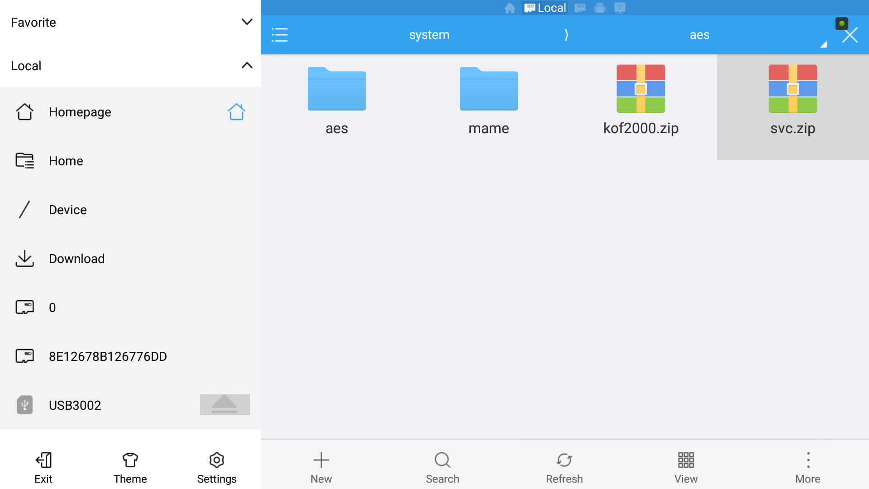
{"action": "key", "text": "Left"}
{"action": "key", "text": "Left"}
{"action": "key", "text": "Left"}
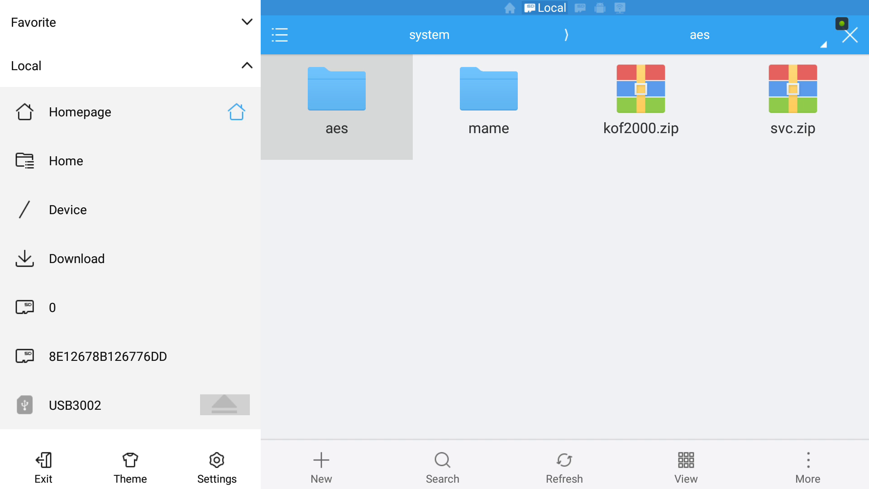
{"action": "key", "text": "Return"}
- Look over the BIOS files in the inner aes folder, including aes.zip, neo-epo.bin, neo-po.bin and the uni-bios ROMs
{"action": "key", "text": "Left"}
{"action": "key", "text": "Up"}
{"action": "key", "text": "Up"}
{"action": "key", "text": "Up"}
{"action": "key", "text": "Up"}
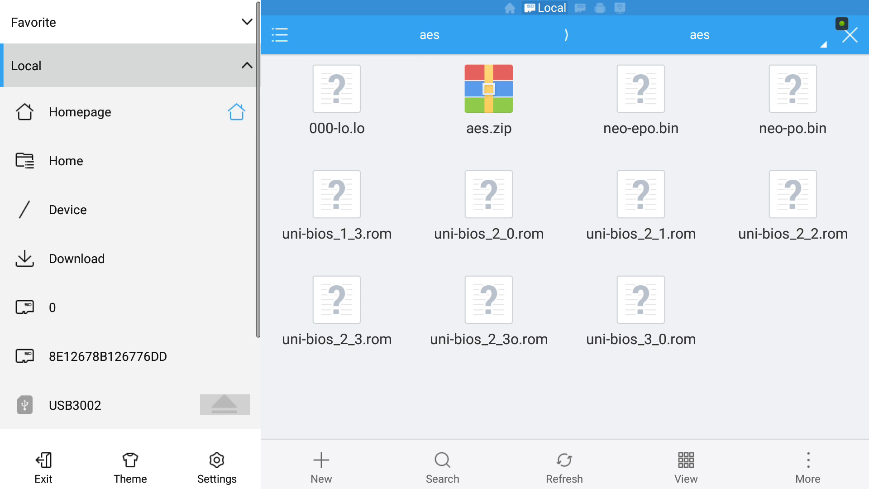
{"action": "key", "text": "Down"}
{"action": "key", "text": "Right"}
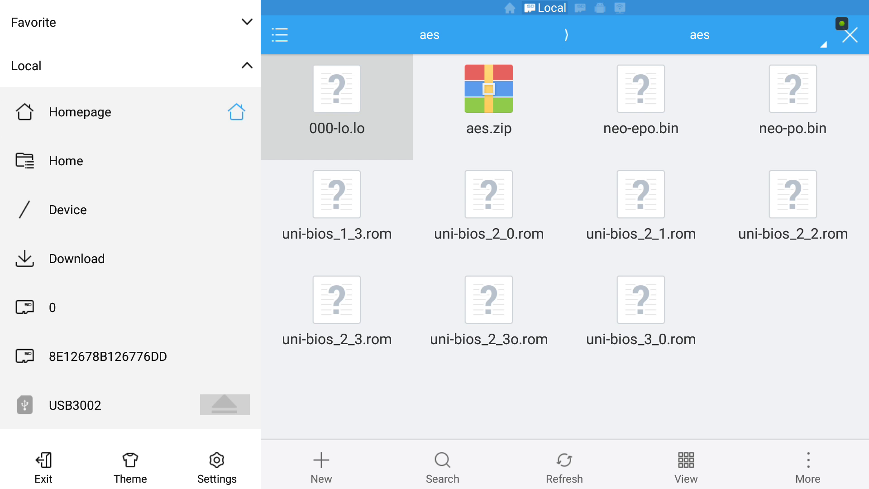
{"action": "key", "text": "Down"}
{"action": "key", "text": "Down"}
{"action": "key", "text": "Right"}
{"action": "key", "text": "Right"}
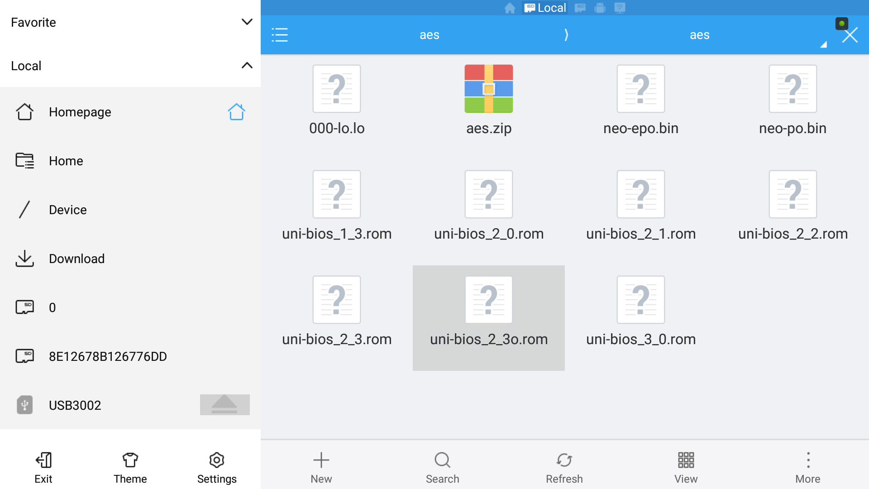
{"action": "key", "text": "Up"}
{"action": "key", "text": "Up"}
{"action": "key", "text": "Right"}
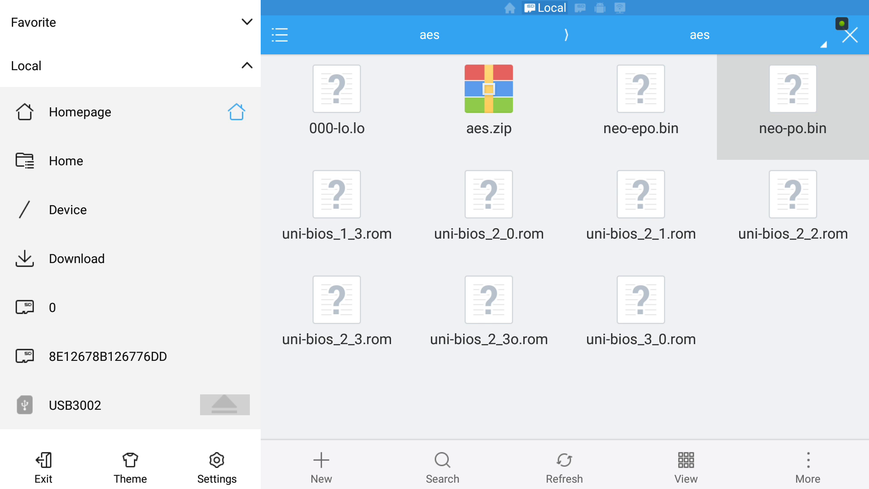
{"action": "key", "text": "Down"}
{"action": "key", "text": "Left"}
{"action": "key", "text": "Left"}
{"action": "key", "text": "Left"}
{"action": "key", "text": "Up"}
{"action": "key", "text": "Down"}
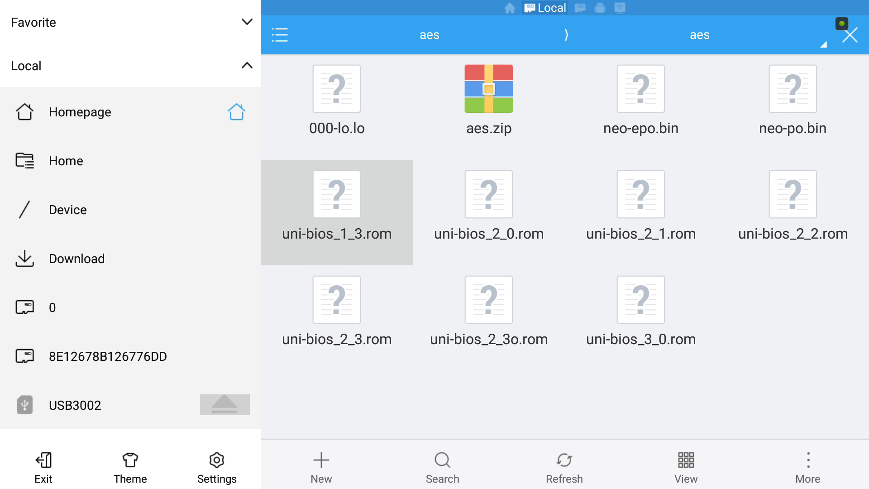
{"action": "key", "text": "Right"}
{"action": "key", "text": "Right"}
{"action": "key", "text": "Right"}
{"action": "key", "text": "Left"}
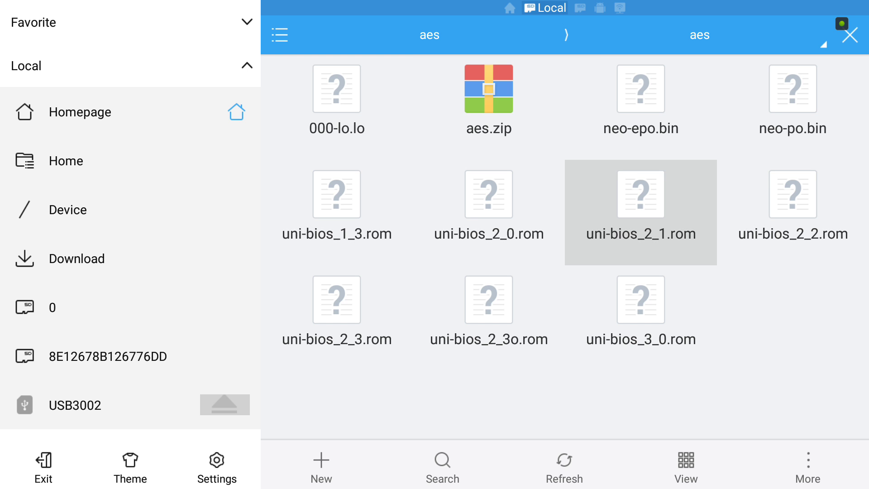
{"action": "key", "text": "Left"}
{"action": "key", "text": "Up"}
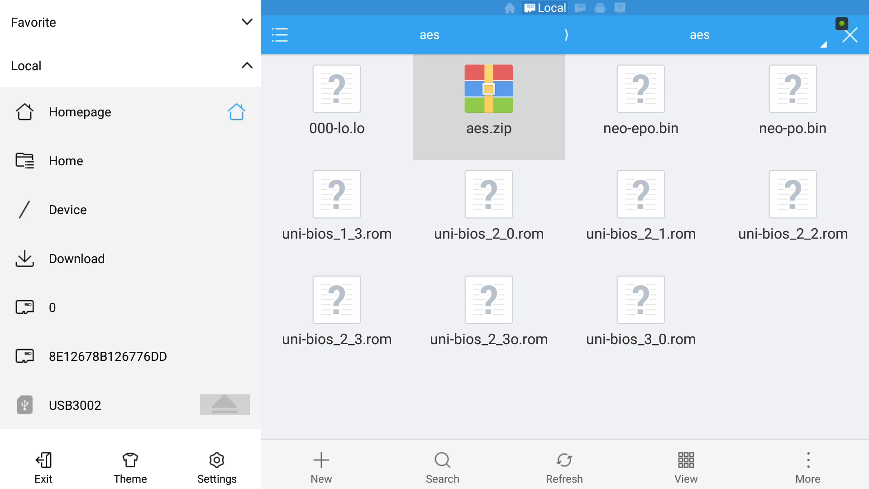
{"action": "key", "text": "Left"}
{"action": "key", "text": "Down"}
{"action": "key", "text": "Right"}
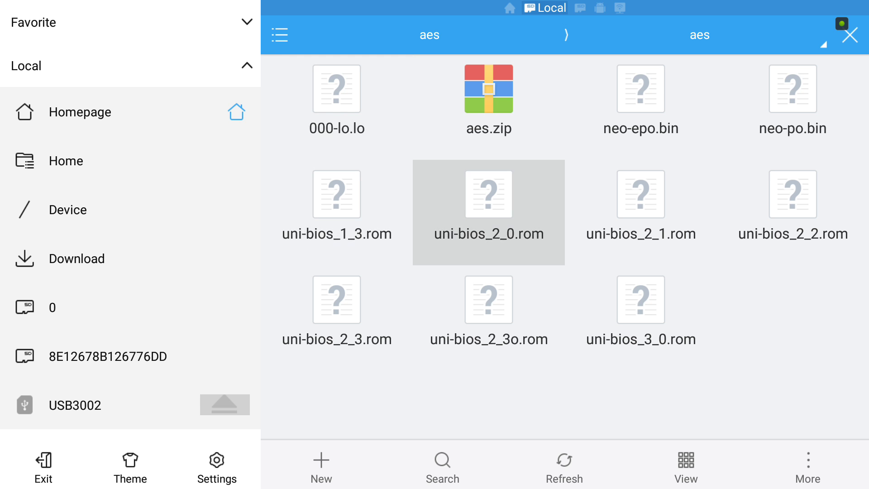
- Open aes.zip in the inner aes folder with the PRO version of ES Zip Viewer to check its contents
{"action": "key", "text": "Down"}
{"action": "key", "text": "Left"}
{"action": "key", "text": "Up"}
{"action": "key", "text": "Right"}
{"action": "key", "text": "Right"}
{"action": "key", "text": "Left"}
{"action": "key", "text": "Up"}
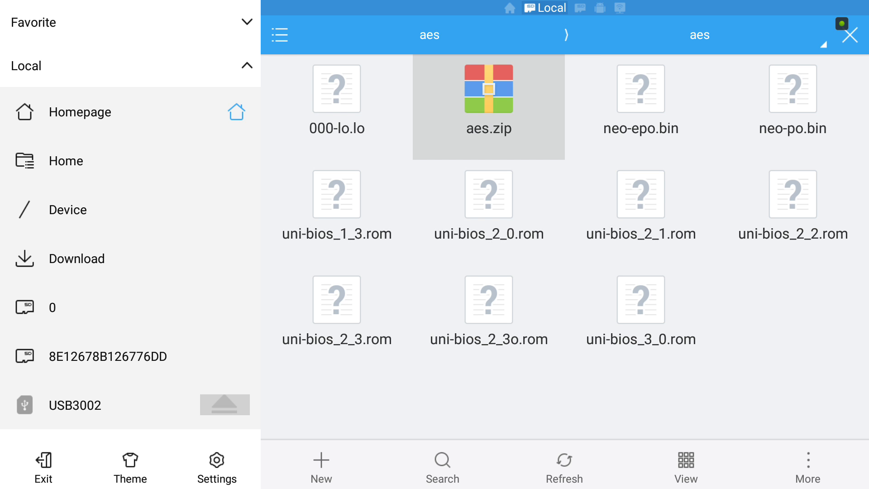
{"action": "key", "text": "Return"}
{"action": "key", "text": "Down"}
{"action": "key", "text": "Down"}
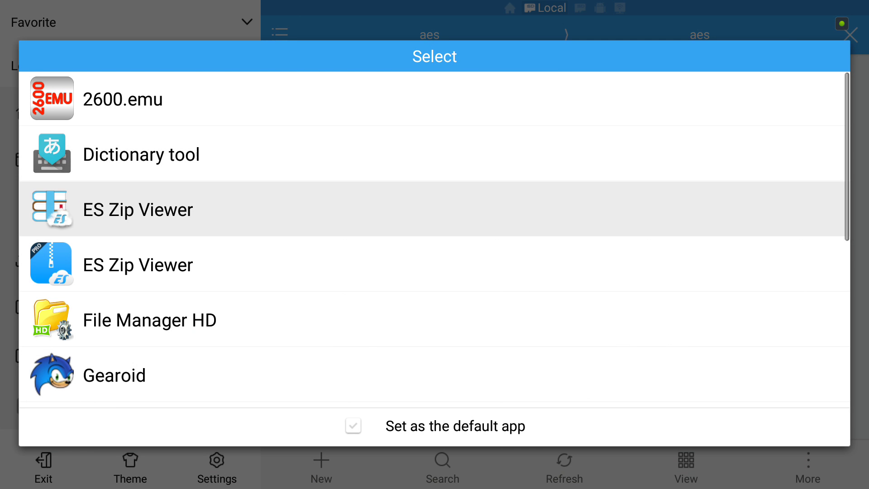
{"action": "key", "text": "Down"}
{"action": "key", "text": "Return"}
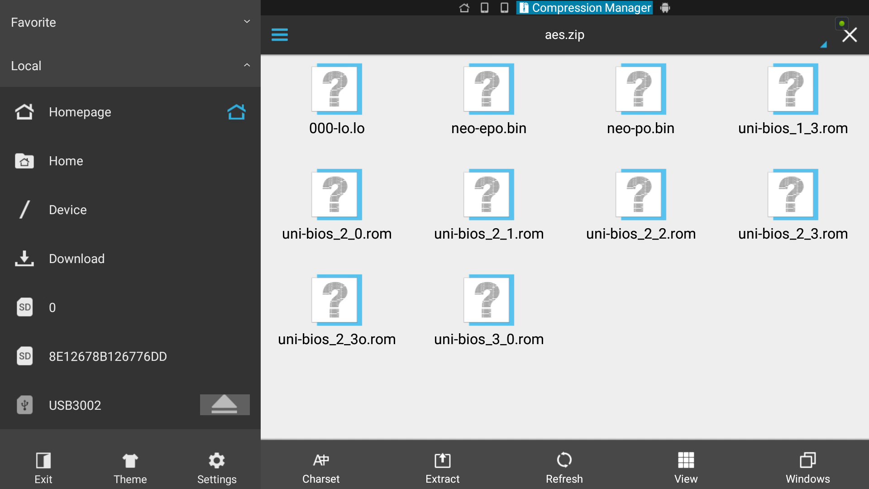
- Leave the aes.zip archive viewer and back out to the aes folder beneath system in the original file manager
{"action": "key", "text": "Escape"}
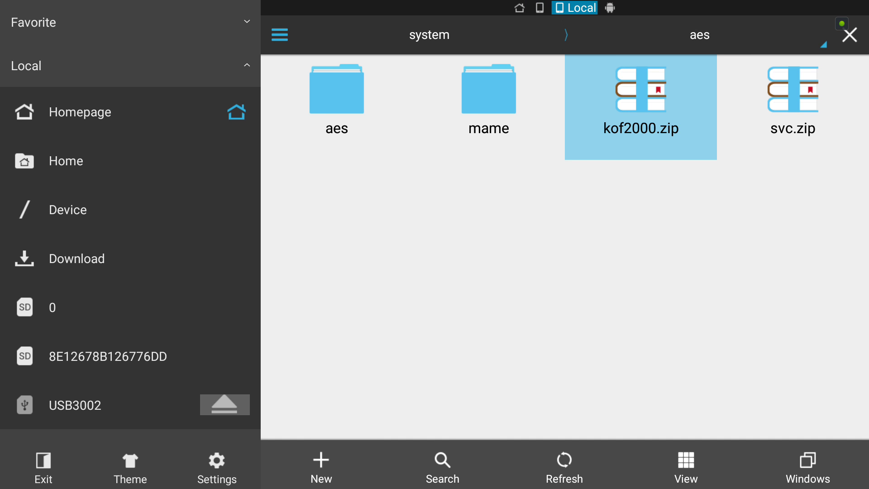
{"action": "key", "text": "Escape"}
{"action": "key", "text": "Escape"}
{"action": "key", "text": "Escape"}
{"action": "key", "text": "Escape"}
{"action": "key", "text": "Escape"}
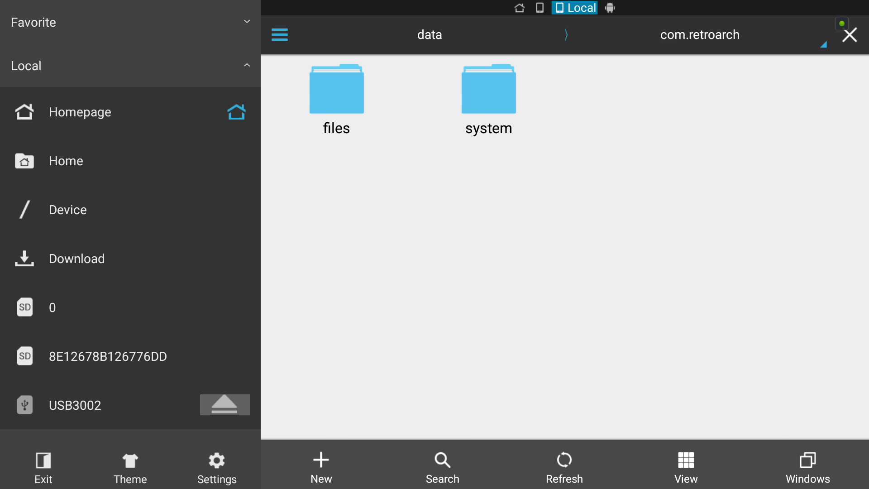
{"action": "key", "text": "Left"}
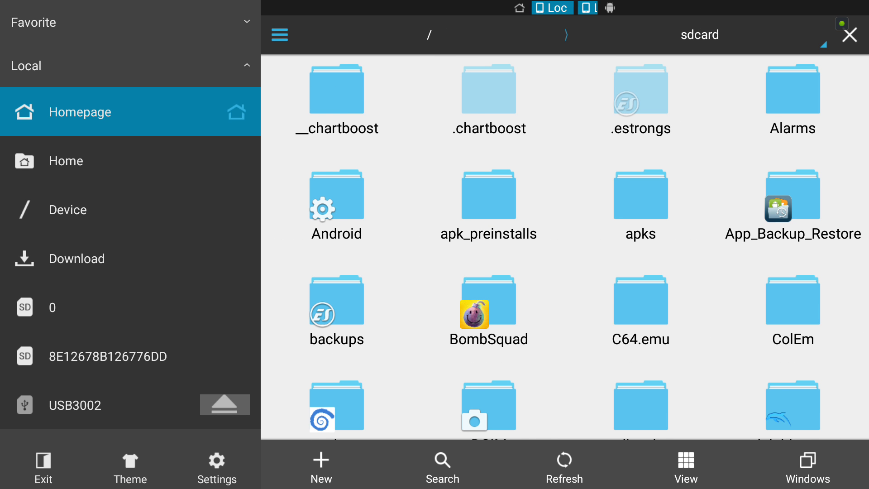
{"action": "key", "text": "Escape"}
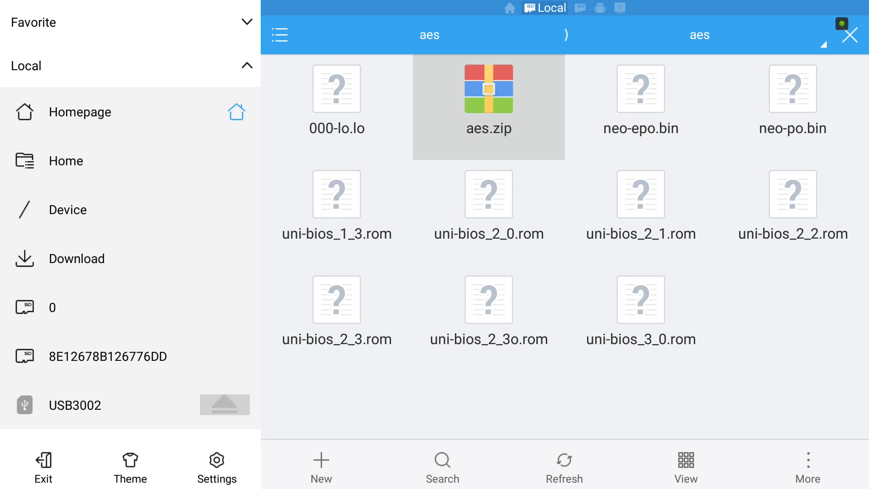
{"action": "key", "text": "Escape"}
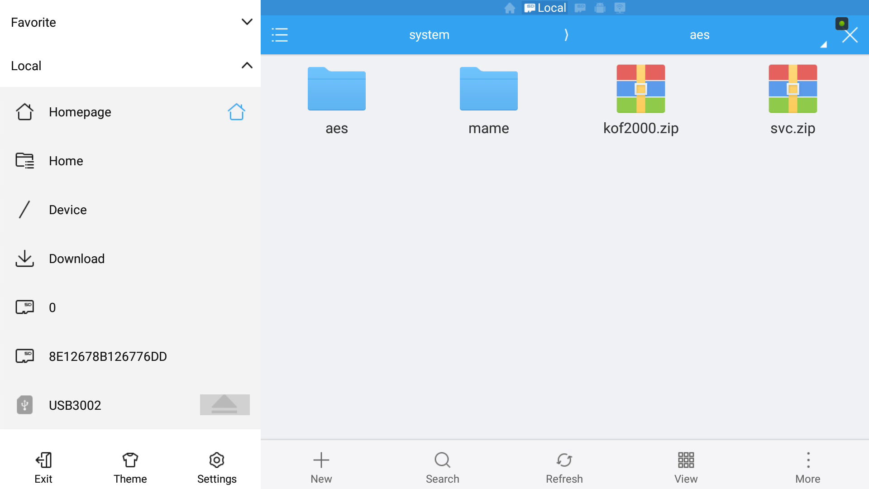
- Switch to the home screen and open the launcher that shows all installed apps
{"action": "key", "text": "Home"}
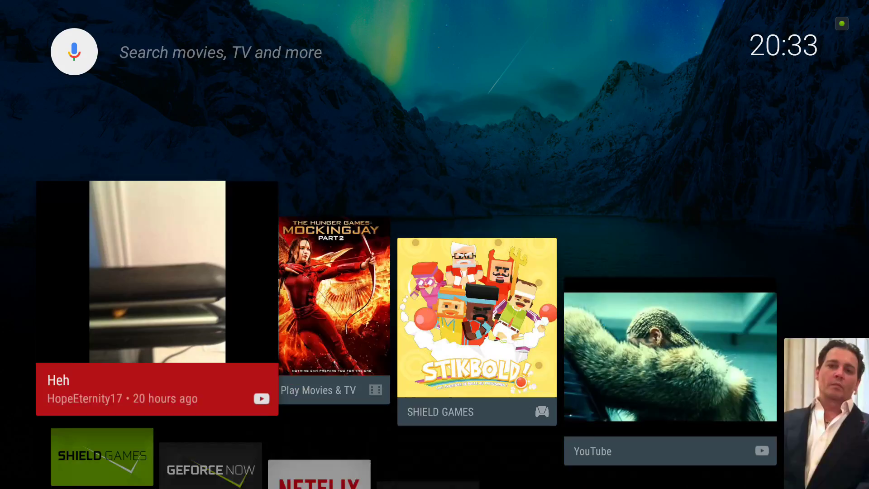
{"action": "key", "text": "Down"}
{"action": "key", "text": "Down"}
{"action": "key", "text": "Down"}
{"action": "key", "text": "Down"}
{"action": "key", "text": "Return"}
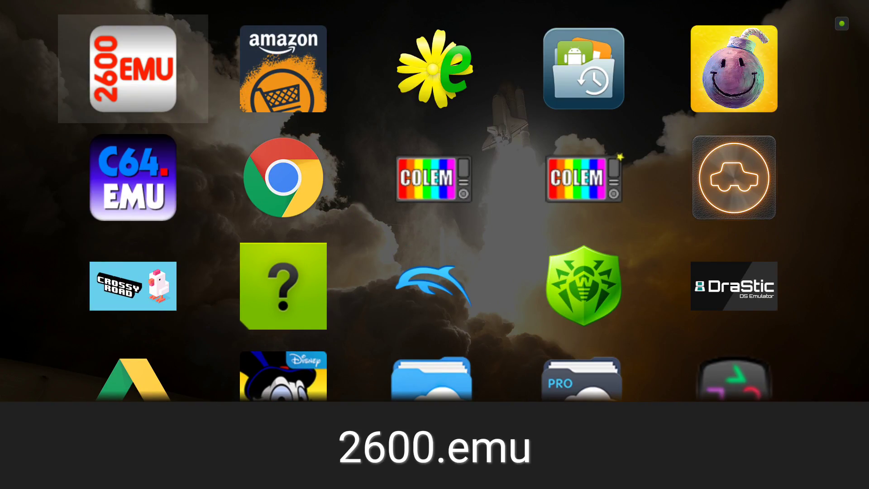
- Launch RetroArch from the installed apps
{"action": "key", "text": "Down"}
{"action": "key", "text": "Down"}
{"action": "key", "text": "Right"}
{"action": "key", "text": "Right"}
{"action": "key", "text": "Right"}
{"action": "key", "text": "Down"}
{"action": "key", "text": "Down"}
{"action": "key", "text": "Right"}
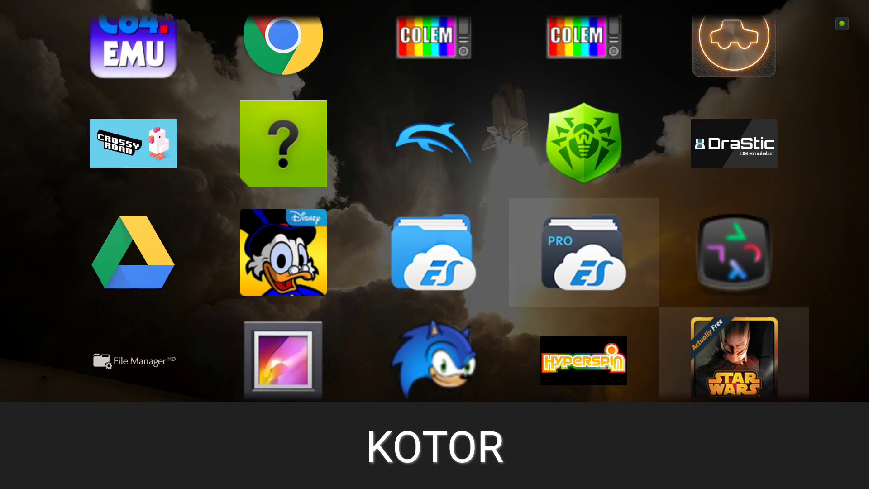
{"action": "key", "text": "Down"}
{"action": "key", "text": "Down"}
{"action": "key", "text": "Down"}
{"action": "key", "text": "Down"}
{"action": "key", "text": "Down"}
{"action": "key", "text": "Down"}
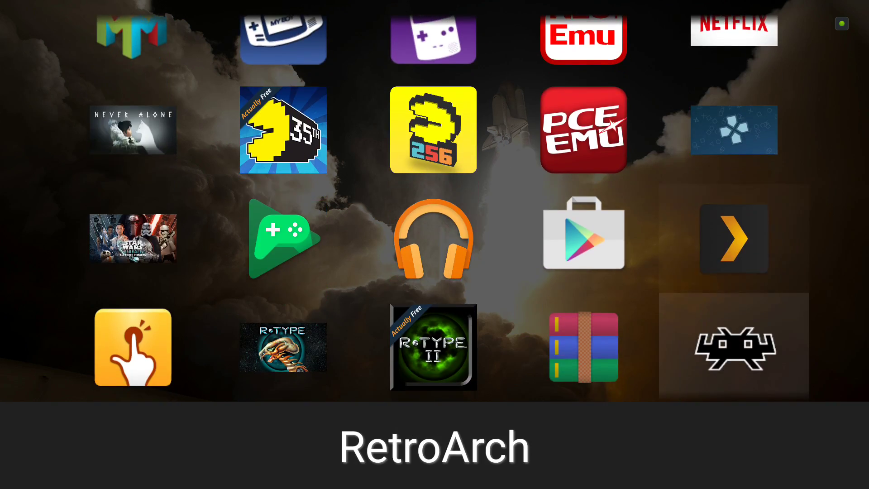
{"action": "key", "text": "Return"}
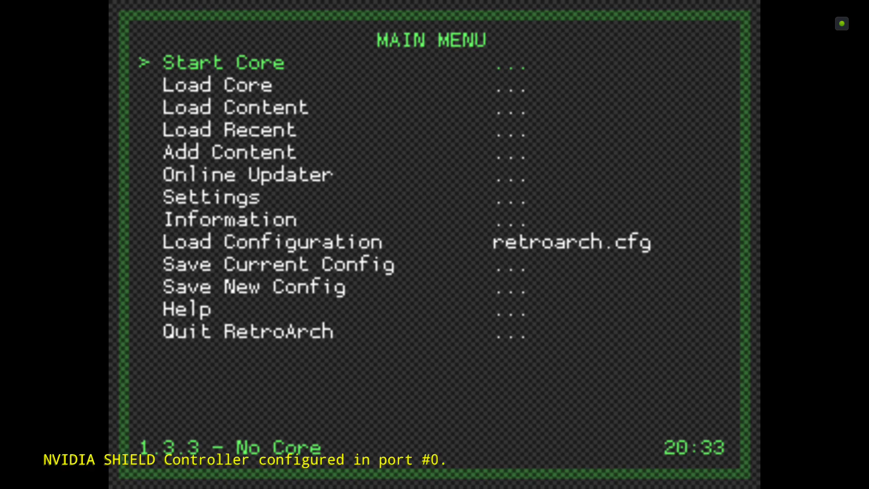
- Open RetroArch's Settings from the main menu
{"action": "key", "text": "Down"}
{"action": "key", "text": "Down"}
{"action": "key", "text": "Up"}
{"action": "key", "text": "Down"}
{"action": "key", "text": "Down"}
{"action": "key", "text": "Down"}
{"action": "key", "text": "Down"}
{"action": "key", "text": "Down"}
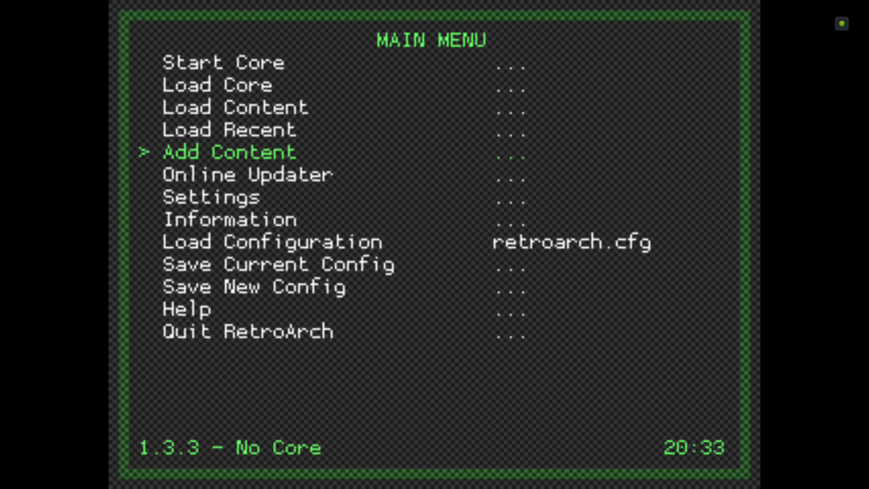
{"action": "key", "text": "Return"}
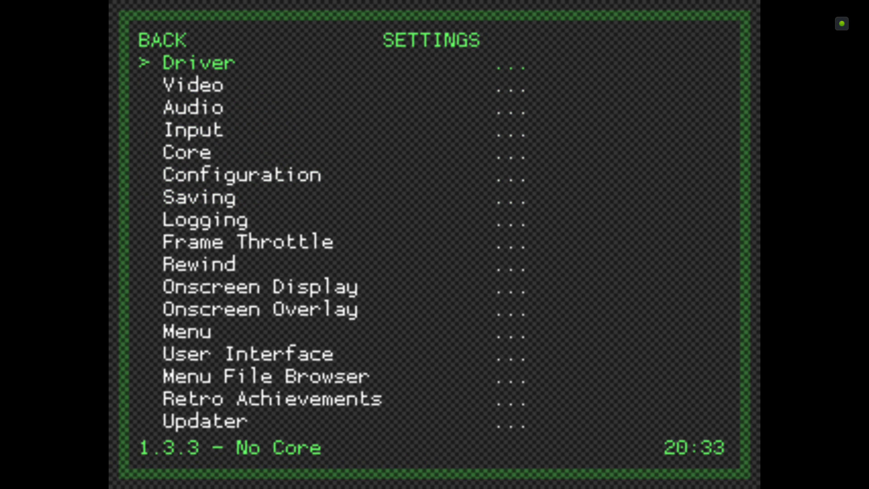
- Open the Directory category of the settings
{"action": "key", "text": "Down"}
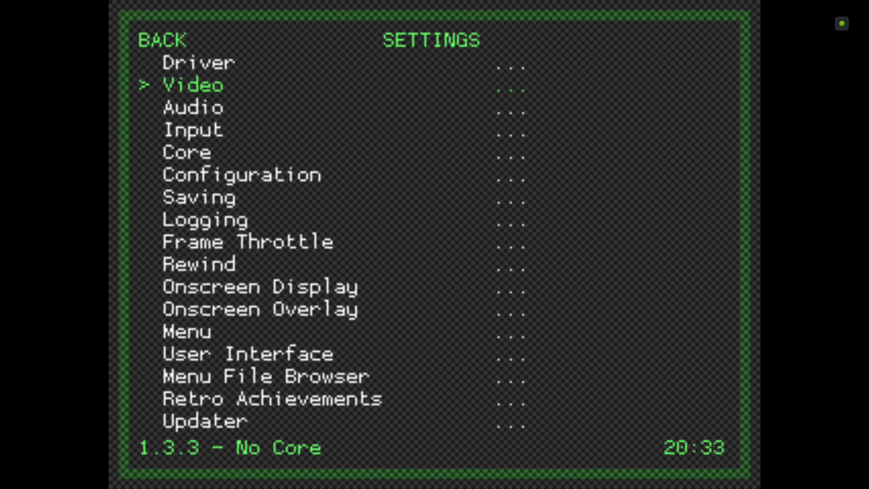
{"action": "key", "text": "Up"}
{"action": "key", "text": "Up"}
{"action": "key", "text": "Up"}
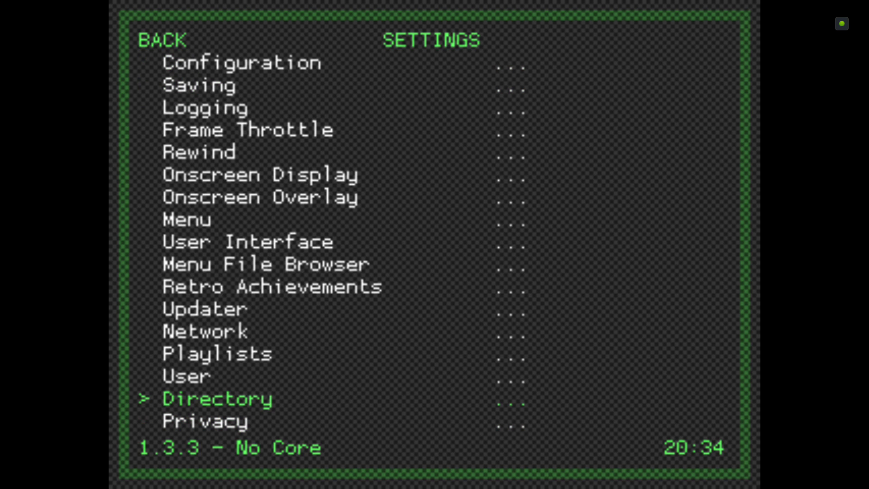
{"action": "key", "text": "Return"}
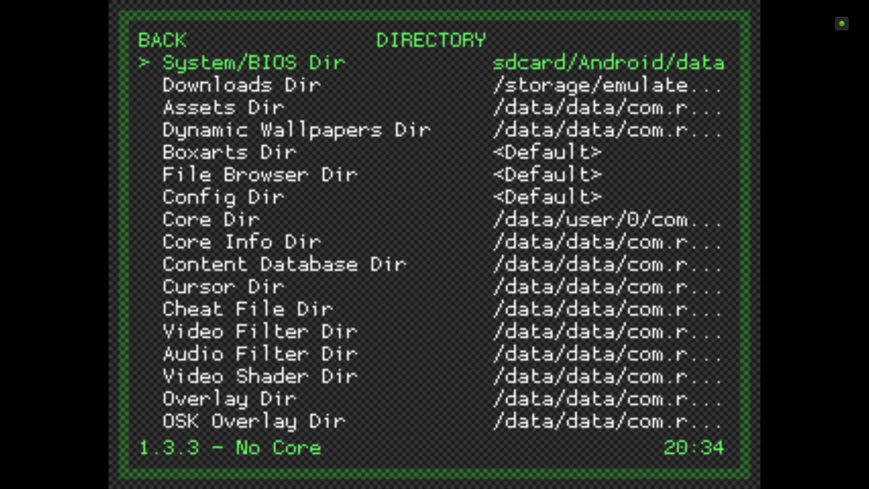
- Open the System/BIOS Dir setting for editing and browse from the root directory /
{"action": "key", "text": "Return"}
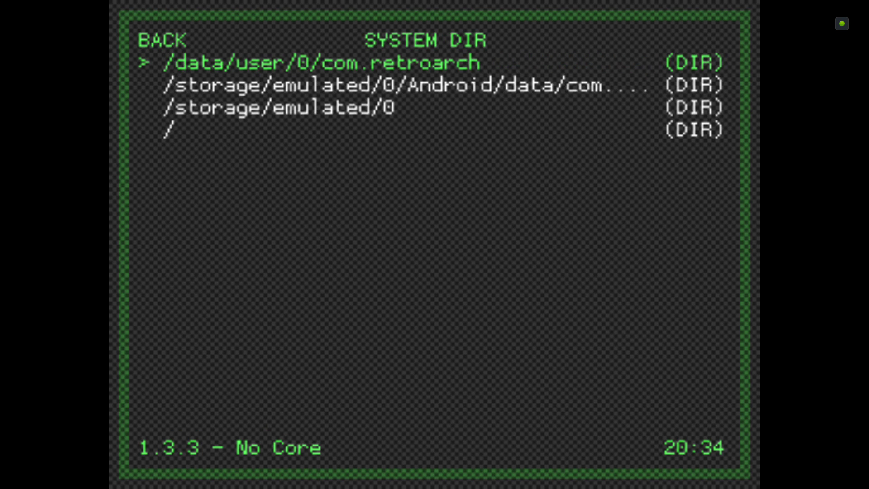
{"action": "key", "text": "Down"}
- Open the sdcard folder while choosing the system directory
{"action": "key", "text": "Down"}
{"action": "key", "text": "Down"}
{"action": "key", "text": "Return"}
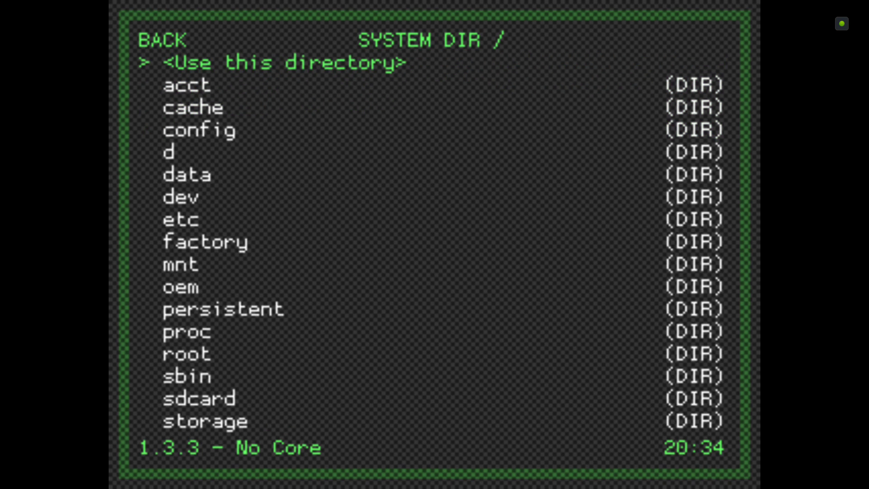
{"action": "key", "text": "Down"}
{"action": "key", "text": "Down"}
{"action": "key", "text": "Down"}
{"action": "key", "text": "Down"}
{"action": "key", "text": "Down"}
{"action": "key", "text": "Down"}
{"action": "key", "text": "Down"}
{"action": "key", "text": "Down"}
{"action": "key", "text": "Down"}
{"action": "key", "text": "Down"}
{"action": "key", "text": "Down"}
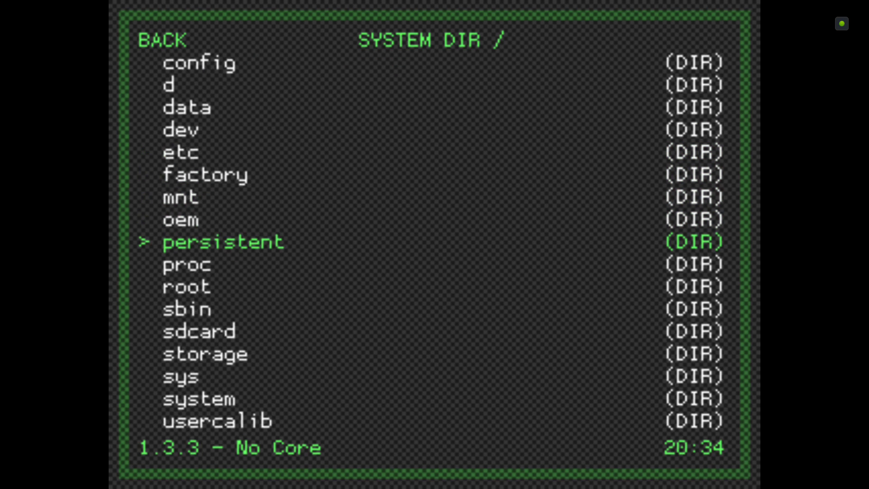
{"action": "key", "text": "Down"}
{"action": "key", "text": "Down"}
{"action": "key", "text": "Down"}
{"action": "key", "text": "Down"}
{"action": "key", "text": "Return"}
- Open the Android folder on sdcard and its data subfolder
{"action": "key", "text": "Down"}
{"action": "key", "text": "Down"}
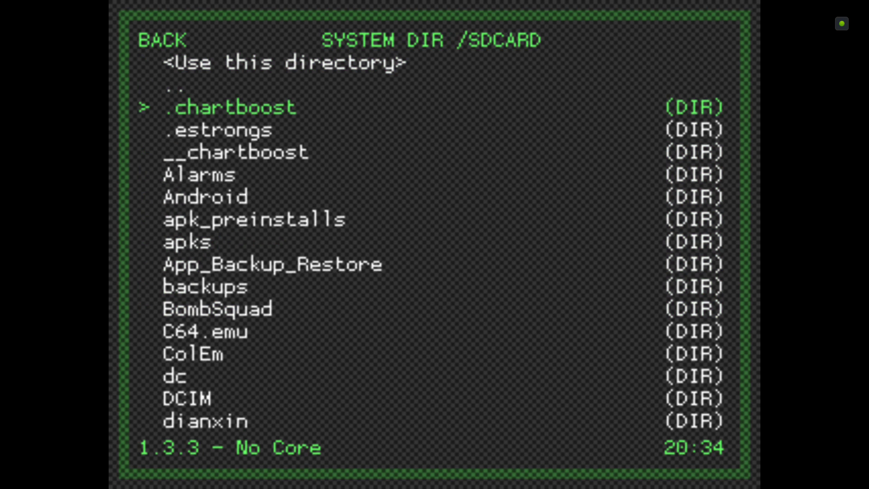
{"action": "key", "text": "Down"}
{"action": "key", "text": "Down"}
{"action": "key", "text": "Down"}
{"action": "key", "text": "Down"}
{"action": "key", "text": "Return"}
{"action": "key", "text": "Down"}
{"action": "key", "text": "Down"}
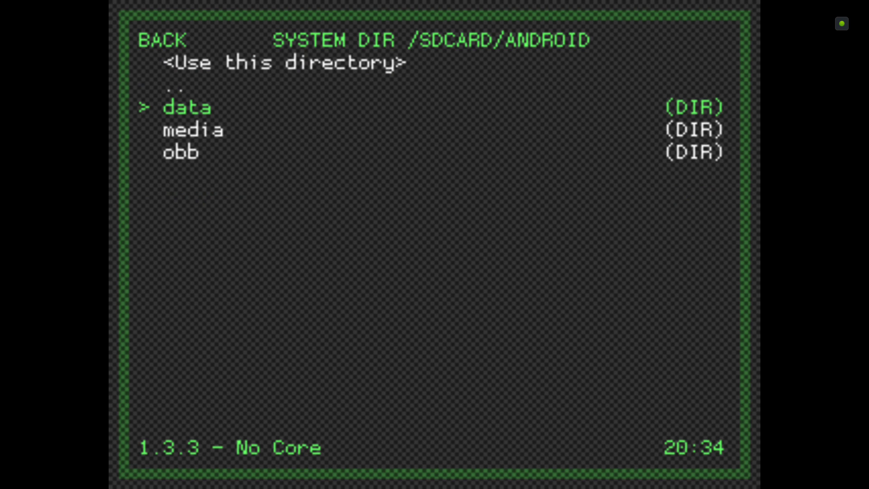
{"action": "key", "text": "Return"}
- Find and open the com.retroarch folder within Android/data
{"action": "key", "text": "Down"}
{"action": "key", "text": "Down"}
{"action": "key", "text": "Down"}
{"action": "key", "text": "Down"}
{"action": "key", "text": "Down"}
{"action": "key", "text": "Down"}
{"action": "key", "text": "Down"}
{"action": "key", "text": "Down"}
{"action": "key", "text": "Down"}
{"action": "key", "text": "Down"}
{"action": "key", "text": "Down"}
{"action": "key", "text": "Down"}
{"action": "key", "text": "Down"}
{"action": "key", "text": "Down"}
{"action": "key", "text": "Down"}
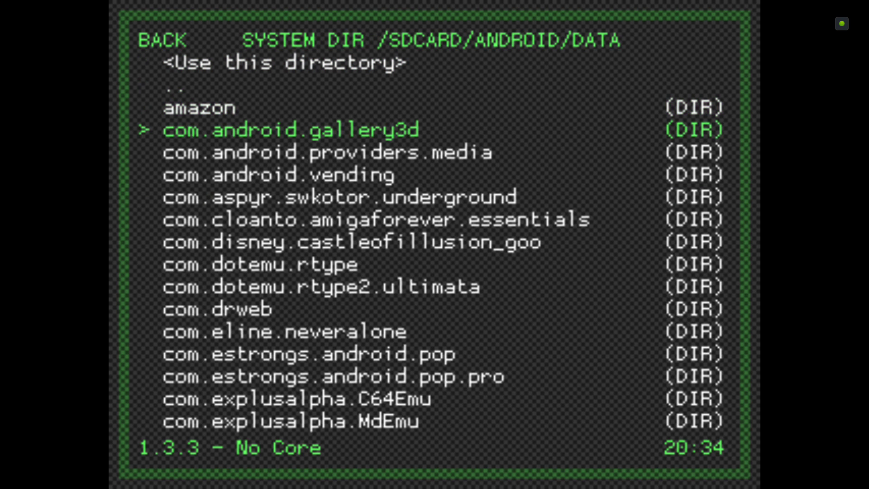
{"action": "key", "text": "Down"}
{"action": "key", "text": "Down"}
{"action": "key", "text": "Down"}
{"action": "key", "text": "Down"}
{"action": "key", "text": "Down"}
{"action": "key", "text": "Down"}
{"action": "key", "text": "Down"}
{"action": "key", "text": "Down"}
{"action": "key", "text": "Down"}
{"action": "key", "text": "Down"}
{"action": "key", "text": "Down"}
{"action": "key", "text": "Down"}
{"action": "key", "text": "Down"}
{"action": "key", "text": "Down"}
{"action": "key", "text": "Down"}
{"action": "key", "text": "Down"}
{"action": "key", "text": "Down"}
{"action": "key", "text": "Down"}
{"action": "key", "text": "Down"}
{"action": "key", "text": "Down"}
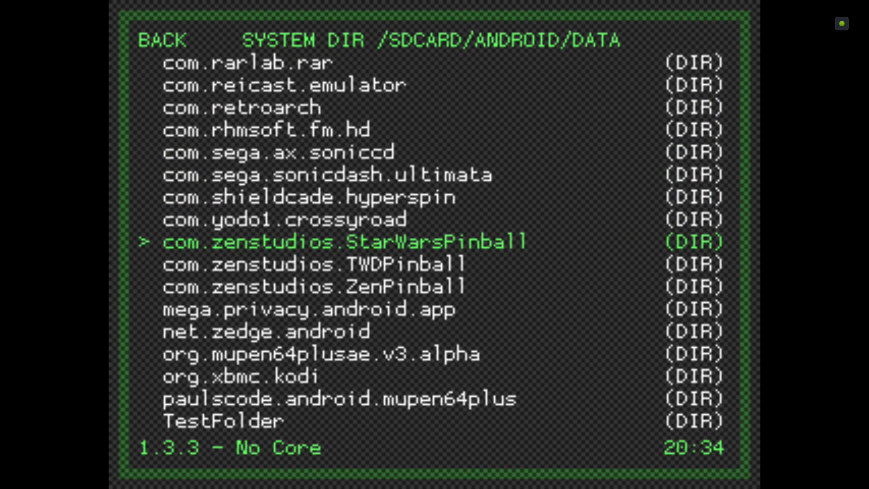
{"action": "key", "text": "Up"}
{"action": "key", "text": "Up"}
{"action": "key", "text": "Up"}
{"action": "key", "text": "Up"}
{"action": "key", "text": "Up"}
{"action": "key", "text": "Up"}
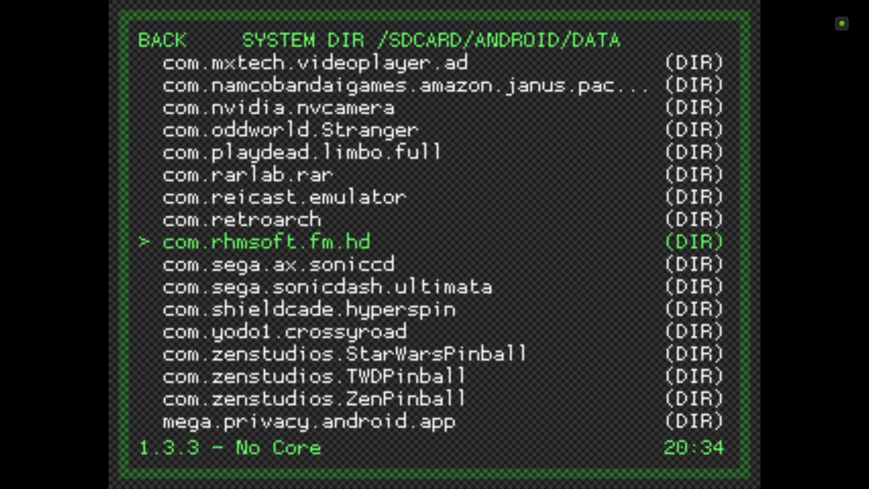
{"action": "key", "text": "Return"}
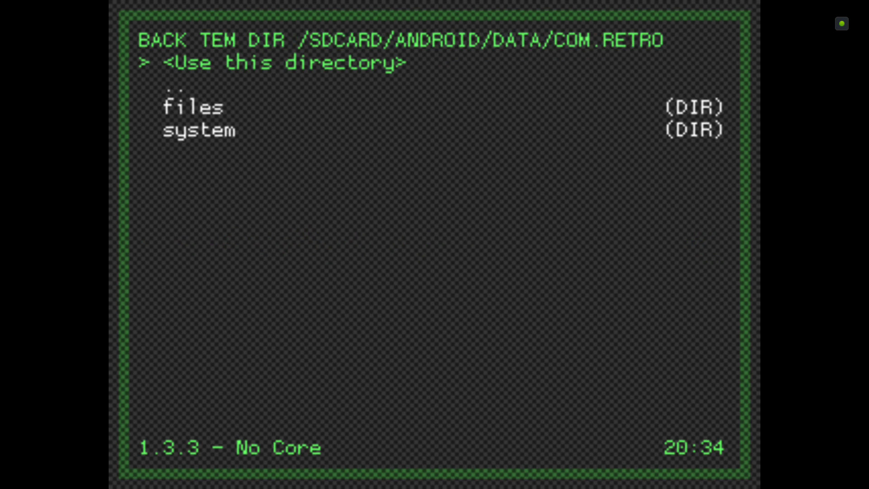
- Set the System/BIOS directory to the system folder inside com.retroarch
{"action": "key", "text": "Down"}
{"action": "key", "text": "Down"}
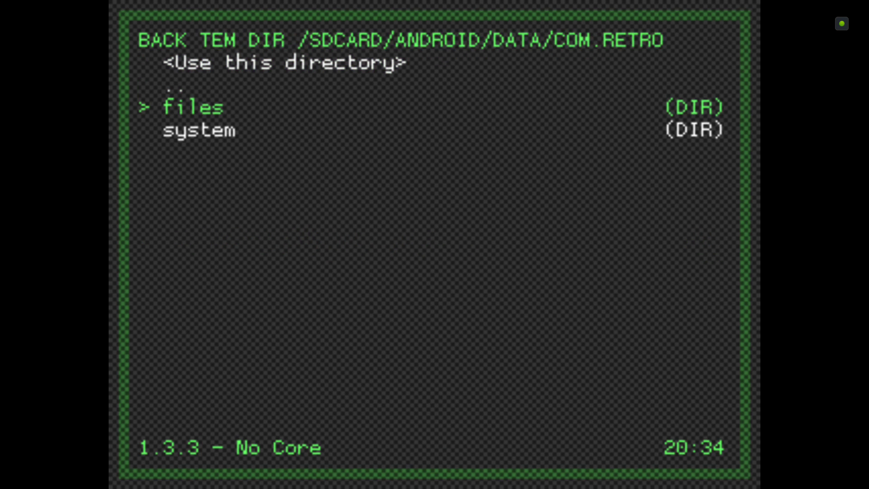
{"action": "key", "text": "Down"}
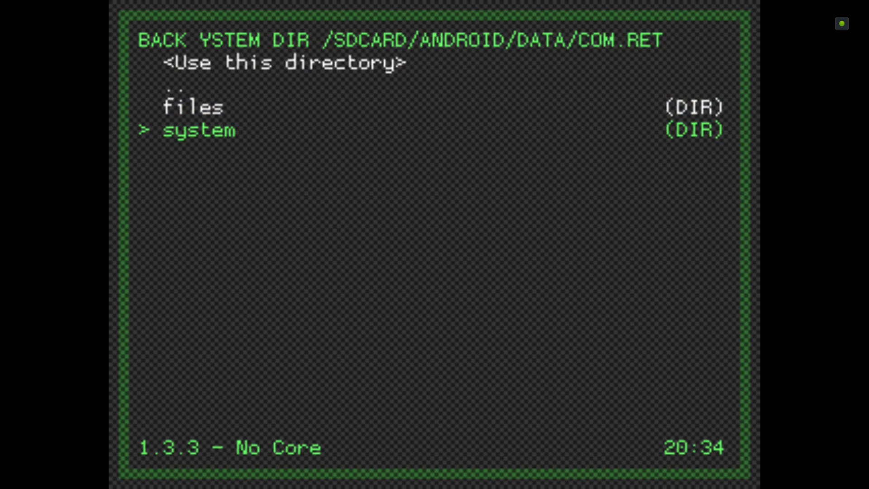
{"action": "key", "text": "Return"}
{"action": "key", "text": "Down"}
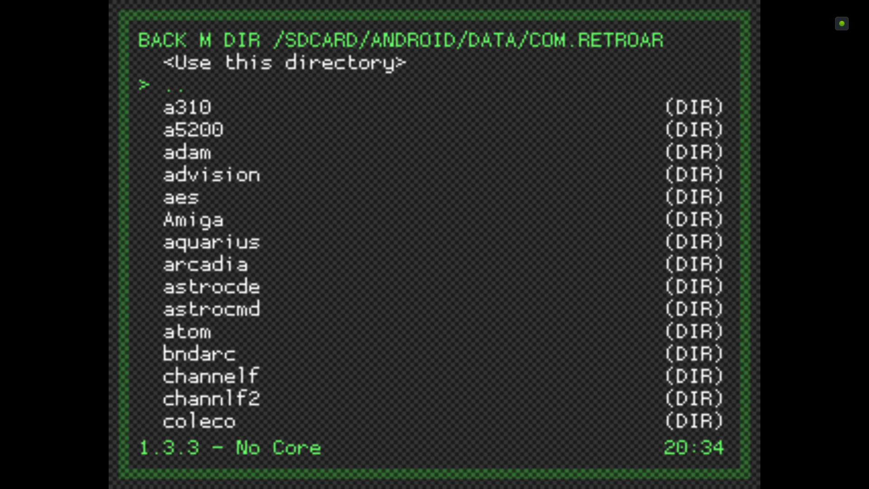
{"action": "key", "text": "Up"}
{"action": "key", "text": "Down"}
{"action": "key", "text": "Up"}
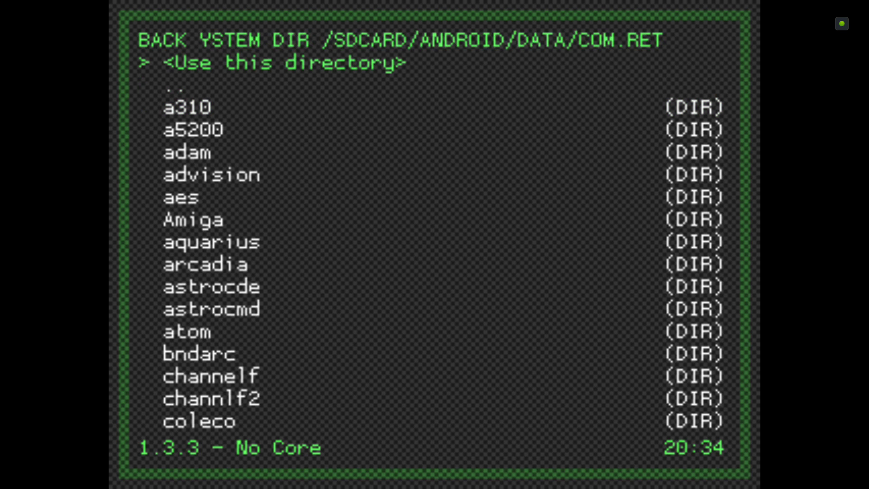
{"action": "key", "text": "Down"}
{"action": "key", "text": "Down"}
{"action": "key", "text": "Up"}
{"action": "key", "text": "Up"}
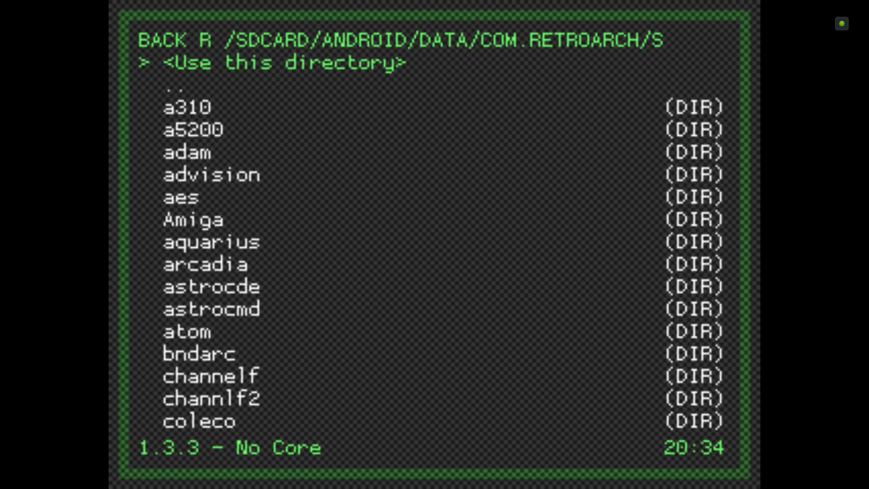
{"action": "key", "text": "Return"}
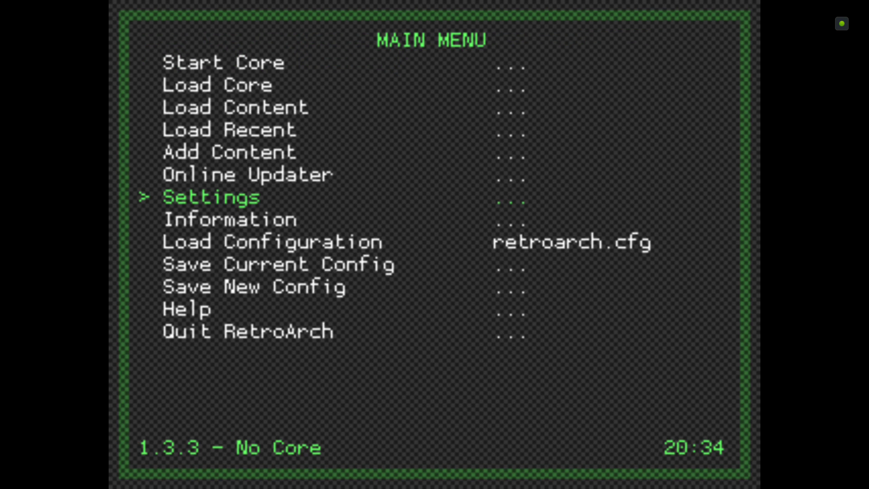
{"action": "key", "text": "Down"}
{"action": "key", "text": "Down"}
{"action": "key", "text": "Down"}
{"action": "key", "text": "Down"}
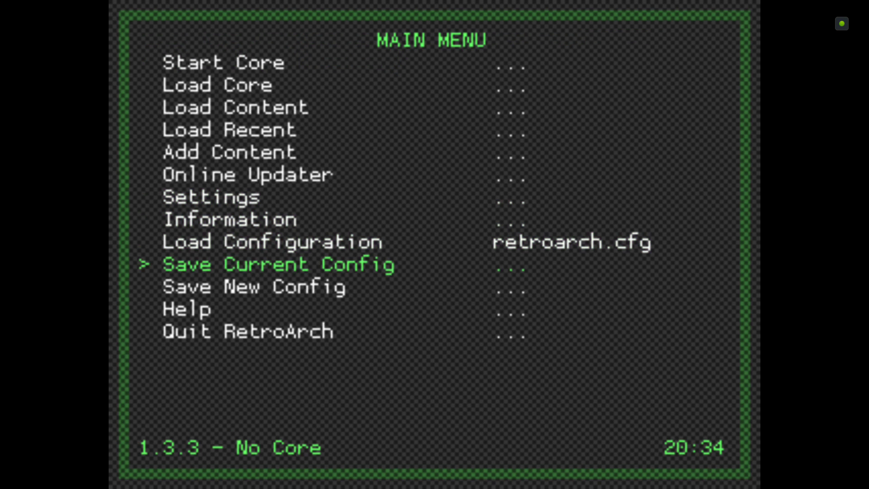
{"action": "key", "text": "Up"}
{"action": "key", "text": "Up"}
{"action": "key", "text": "Up"}
{"action": "key", "text": "Up"}
{"action": "key", "text": "Up"}
{"action": "key", "text": "Up"}
{"action": "key", "text": "Up"}
{"action": "key", "text": "Up"}
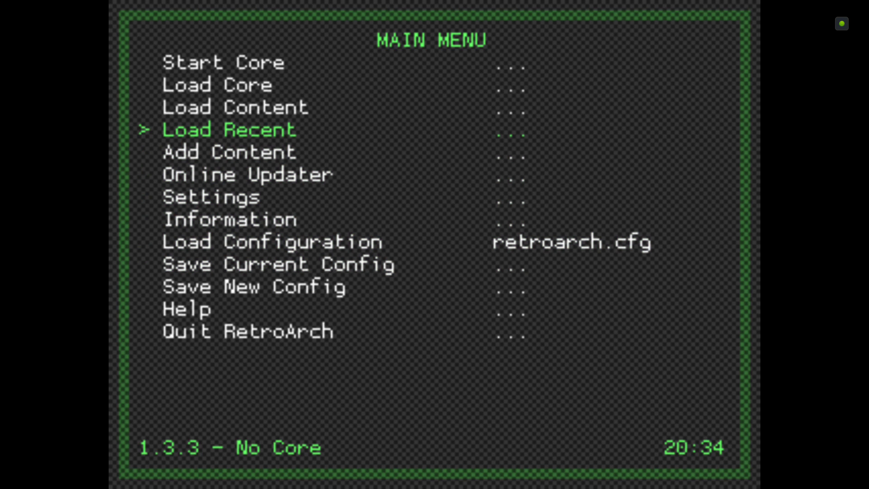
- Start loading content with Select File And Detect Core and open the root directory
{"action": "key", "text": "Return"}
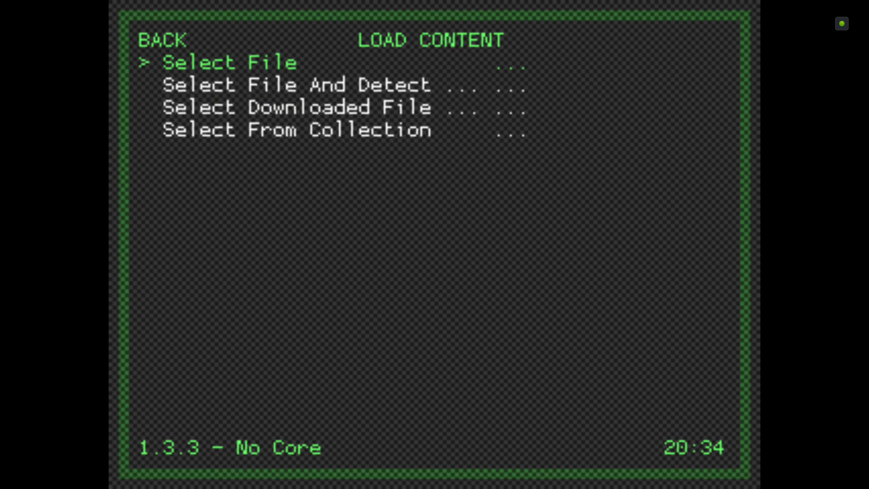
{"action": "key", "text": "Down"}
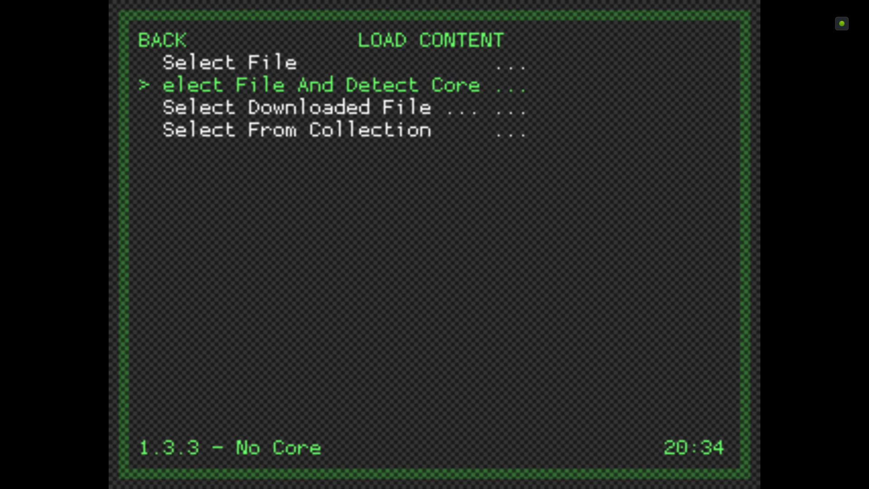
{"action": "key", "text": "Return"}
{"action": "key", "text": "Down"}
{"action": "key", "text": "Down"}
{"action": "key", "text": "Down"}
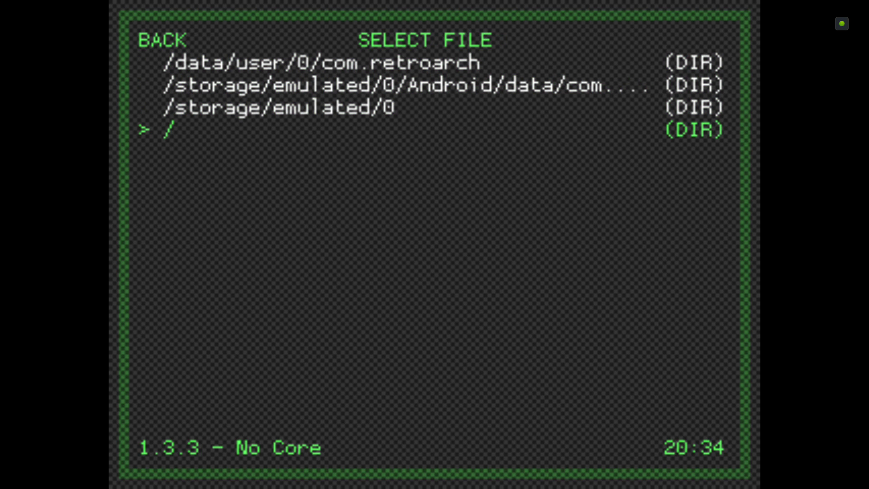
{"action": "key", "text": "Return"}
- Open the sdcard folder in the content file browser
{"action": "key", "text": "Down"}
{"action": "key", "text": "Down"}
{"action": "key", "text": "Down"}
{"action": "key", "text": "Down"}
{"action": "key", "text": "Down"}
{"action": "key", "text": "Down"}
{"action": "key", "text": "Down"}
{"action": "key", "text": "Down"}
{"action": "key", "text": "Down"}
{"action": "key", "text": "Down"}
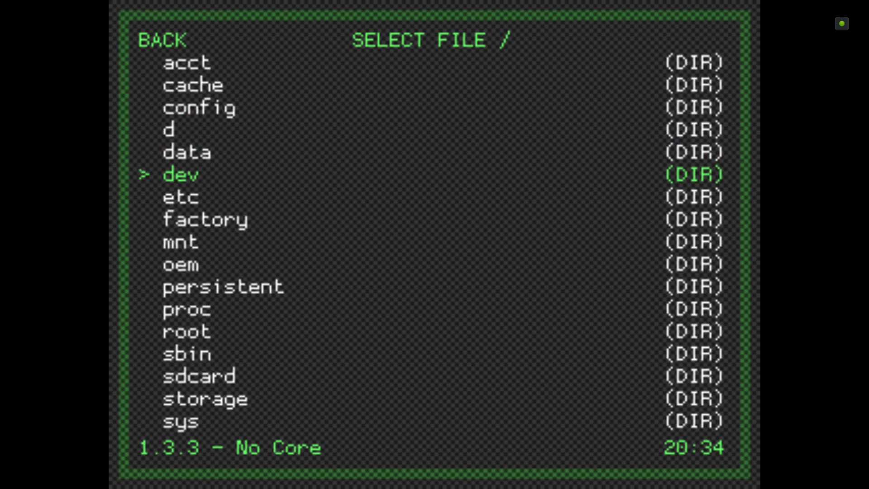
{"action": "key", "text": "Down"}
{"action": "key", "text": "Down"}
{"action": "key", "text": "Down"}
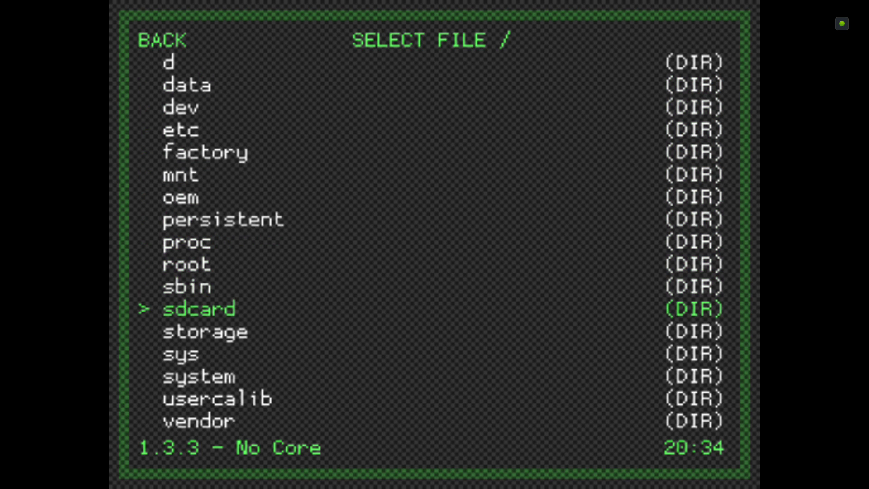
{"action": "key", "text": "Return"}
- Open the Android folder on sdcard and its data subfolder to reach the game content
{"action": "key", "text": "Down"}
{"action": "key", "text": "Down"}
{"action": "key", "text": "Down"}
{"action": "key", "text": "Down"}
{"action": "key", "text": "Down"}
{"action": "key", "text": "Return"}
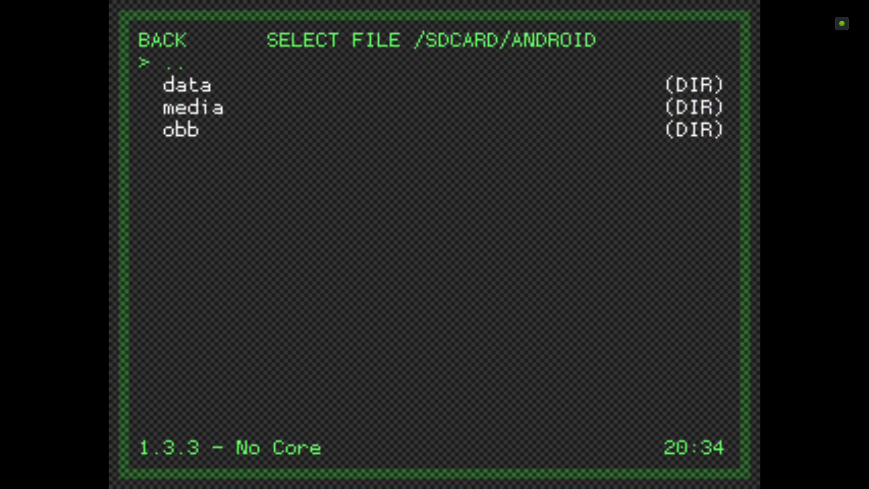
{"action": "key", "text": "Down"}
{"action": "key", "text": "Return"}
- Find and open the com.retroarch folder within Android/data for loading content
{"action": "key", "text": "Down"}
{"action": "key", "text": "Down"}
{"action": "key", "text": "Down"}
{"action": "key", "text": "Down"}
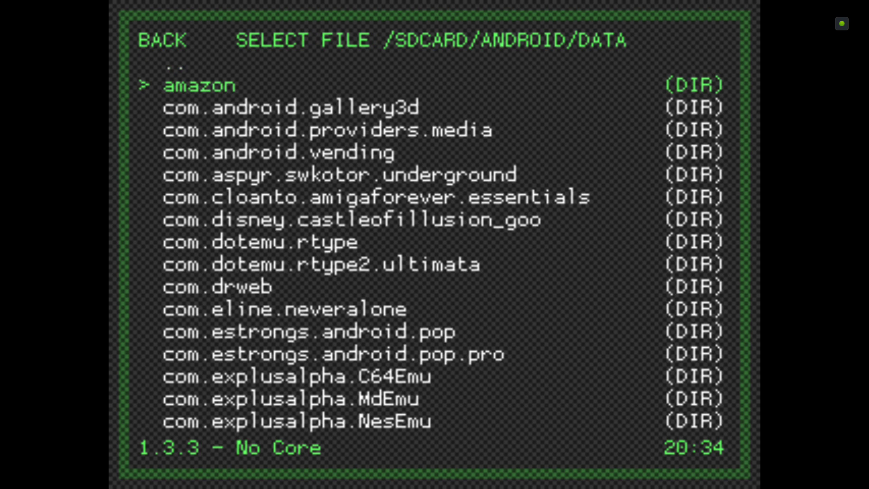
{"action": "key", "text": "Down"}
{"action": "key", "text": "Down"}
{"action": "key", "text": "Down"}
{"action": "key", "text": "Down"}
{"action": "key", "text": "Down"}
{"action": "key", "text": "Down"}
{"action": "key", "text": "Down"}
{"action": "key", "text": "Down"}
{"action": "key", "text": "Down"}
{"action": "key", "text": "Down"}
{"action": "key", "text": "Down"}
{"action": "key", "text": "Down"}
{"action": "key", "text": "Down"}
{"action": "key", "text": "Down"}
{"action": "key", "text": "Down"}
{"action": "key", "text": "Down"}
{"action": "key", "text": "Down"}
{"action": "key", "text": "Down"}
{"action": "key", "text": "Down"}
{"action": "key", "text": "Down"}
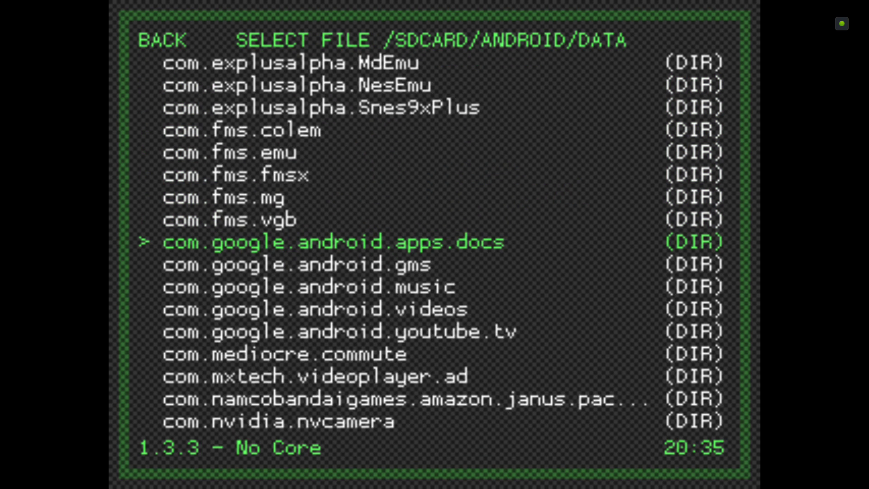
{"action": "key", "text": "Down"}
{"action": "key", "text": "Down"}
{"action": "key", "text": "Down"}
{"action": "key", "text": "Down"}
{"action": "key", "text": "Down"}
{"action": "key", "text": "Down"}
{"action": "key", "text": "Down"}
{"action": "key", "text": "Down"}
{"action": "key", "text": "Down"}
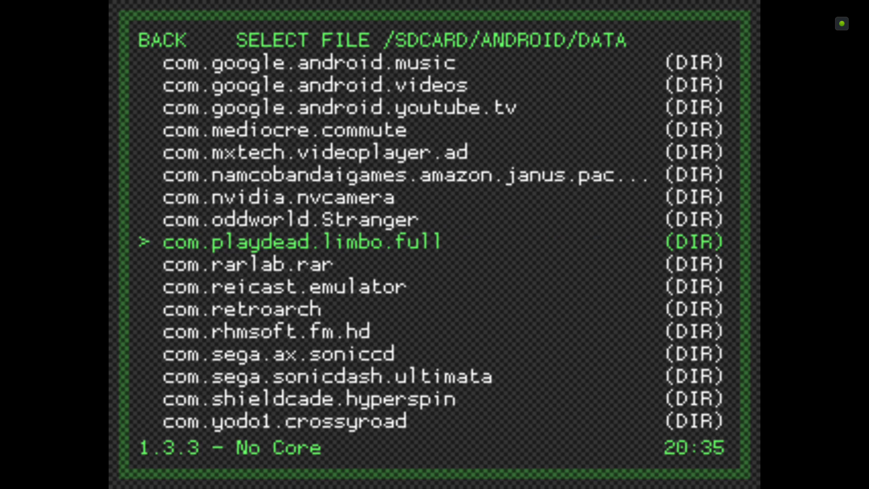
{"action": "key", "text": "Down"}
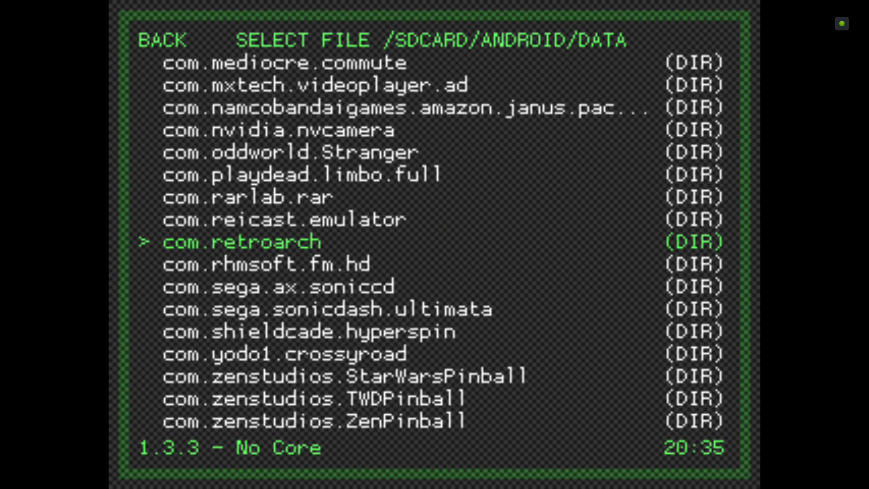
{"action": "key", "text": "Return"}
- Open the system folder inside com.retroarch and its aes subfolder
{"action": "key", "text": "Down"}
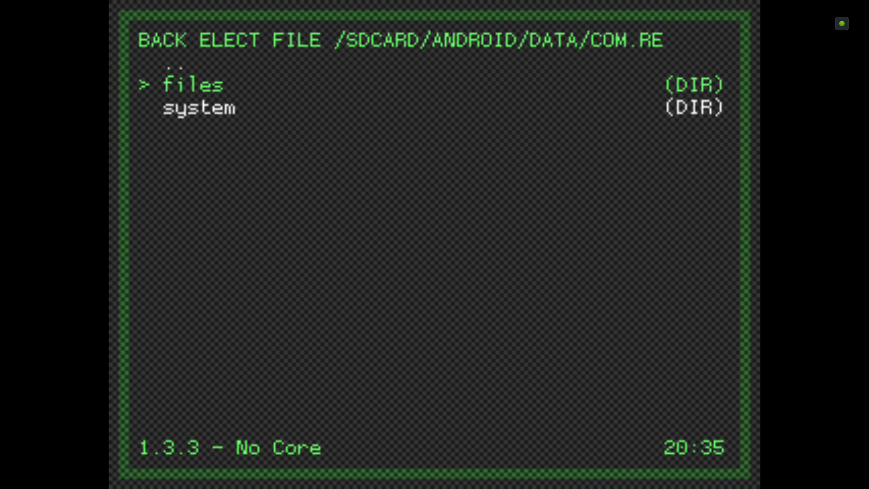
{"action": "key", "text": "Down"}
{"action": "key", "text": "Return"}
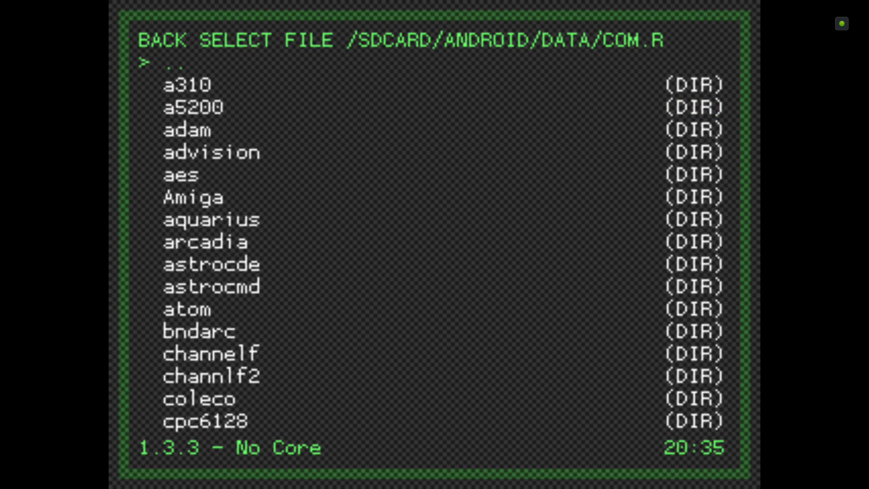
{"action": "key", "text": "Down"}
{"action": "key", "text": "Down"}
{"action": "key", "text": "Down"}
{"action": "key", "text": "Down"}
{"action": "key", "text": "Down"}
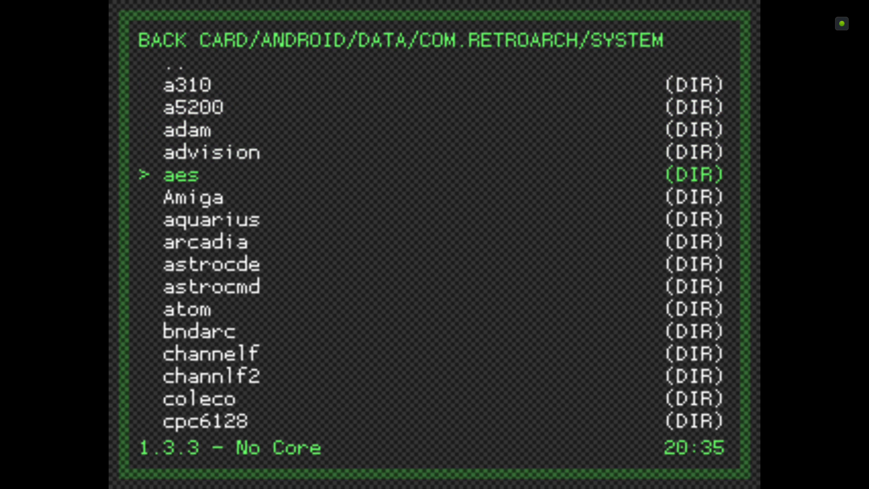
{"action": "key", "text": "Return"}
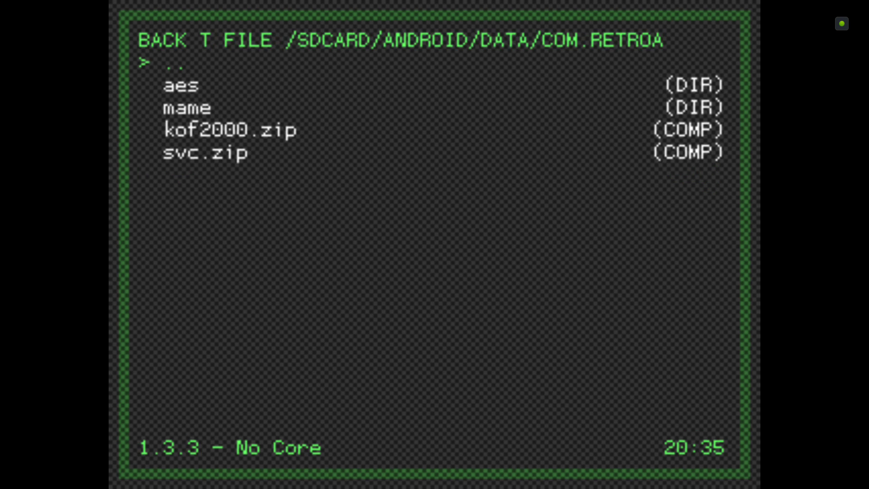
- Load the kof2000.zip archive with the Arcade (MAME) core
{"action": "key", "text": "Down"}
{"action": "key", "text": "Down"}
{"action": "key", "text": "Down"}
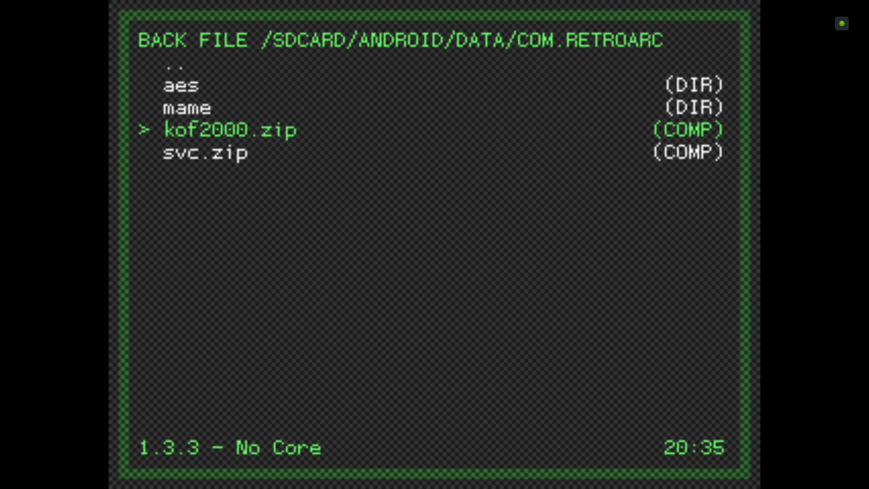
{"action": "key", "text": "Return"}
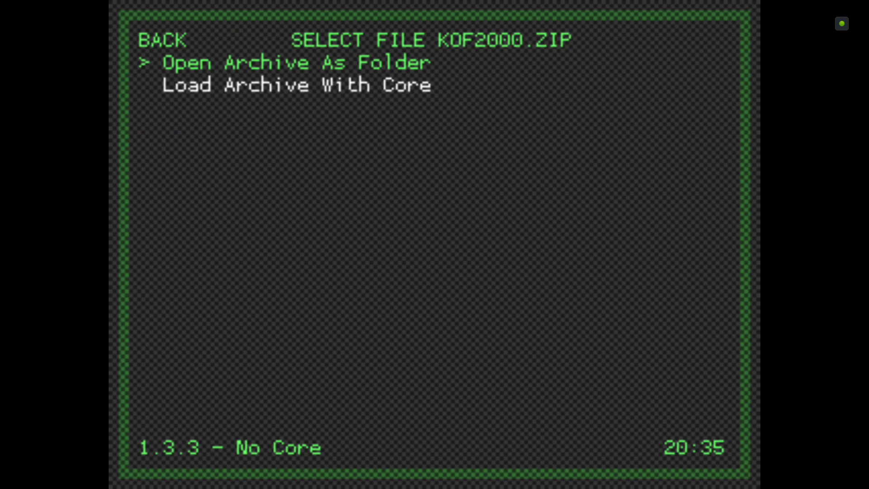
{"action": "key", "text": "Down"}
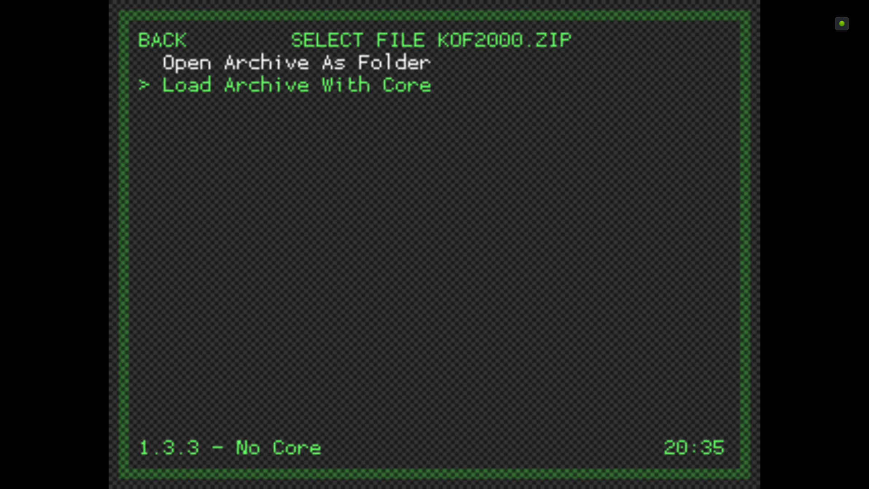
{"action": "key", "text": "Return"}
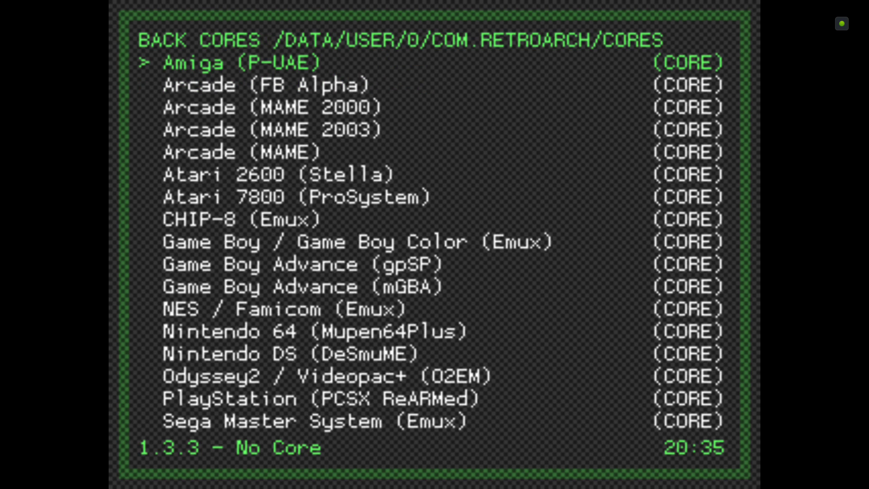
{"action": "key", "text": "Down"}
{"action": "key", "text": "Down"}
{"action": "key", "text": "Down"}
{"action": "key", "text": "Down"}
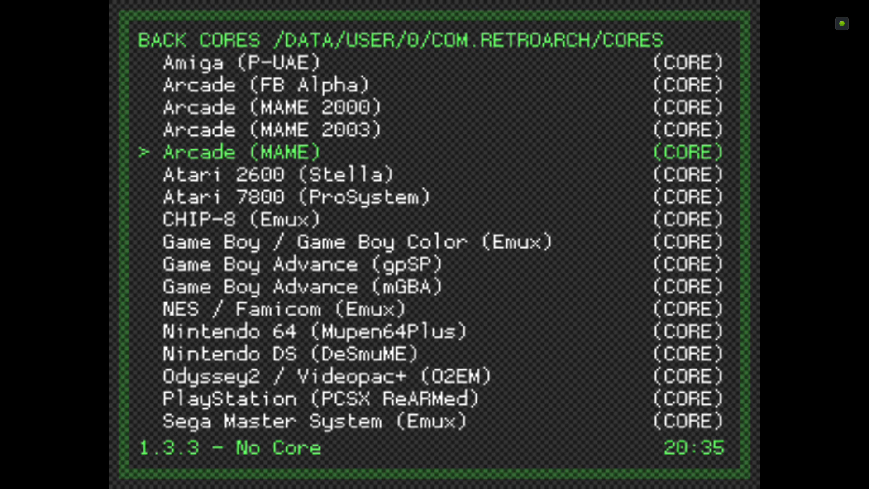
{"action": "key", "text": "Return"}
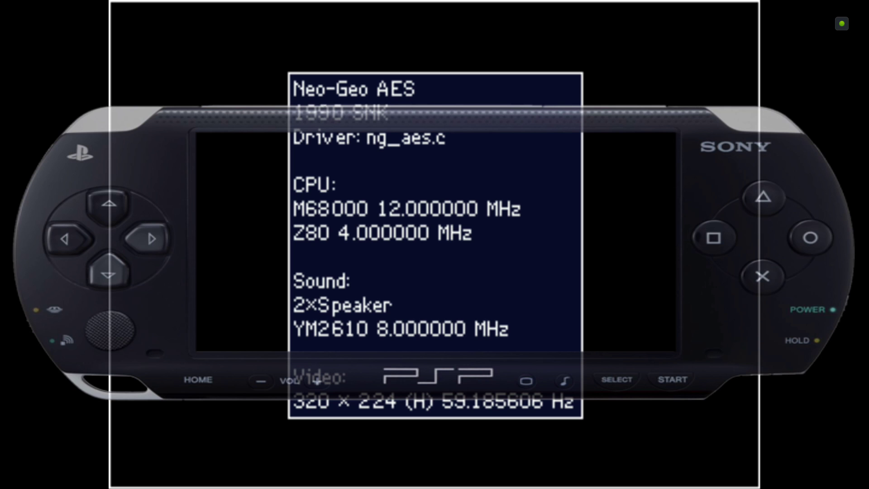
- Check the core options for the running Neo-Geo AES game and return to the main menu
{"action": "key", "text": "F1"}
{"action": "key", "text": "Down"}
{"action": "key", "text": "Down"}
{"action": "key", "text": "Down"}
{"action": "key", "text": "Down"}
{"action": "key", "text": "Down"}
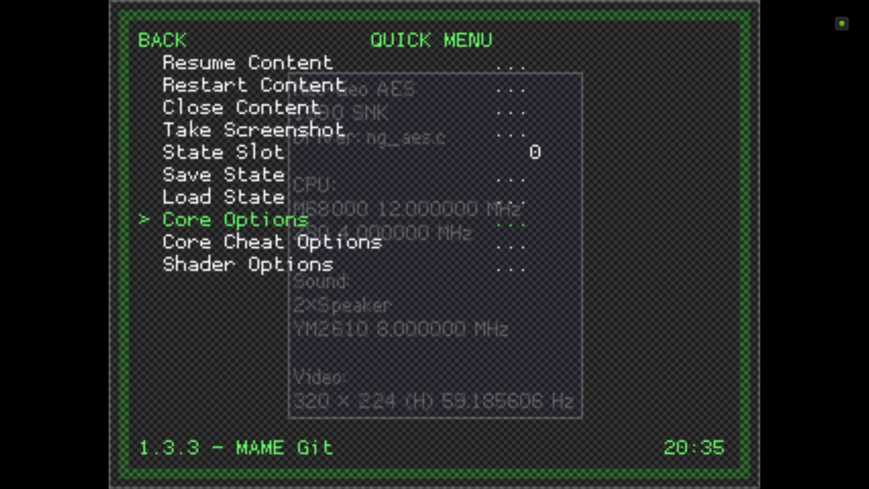
{"action": "key", "text": "Return"}
{"action": "key", "text": "Down"}
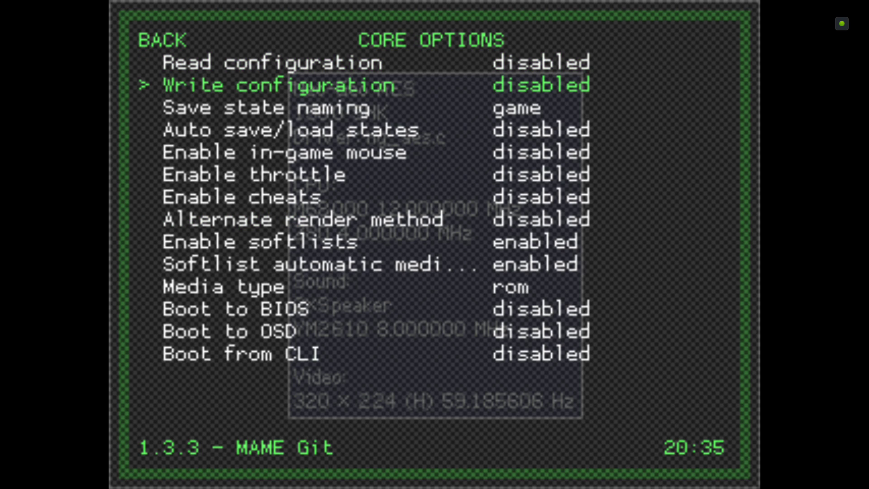
{"action": "key", "text": "BackSpace"}
{"action": "key", "text": "BackSpace"}
- Open the RetroArch settings from the main menu
{"action": "key", "text": "Down"}
{"action": "key", "text": "Down"}
{"action": "key", "text": "Down"}
{"action": "key", "text": "Down"}
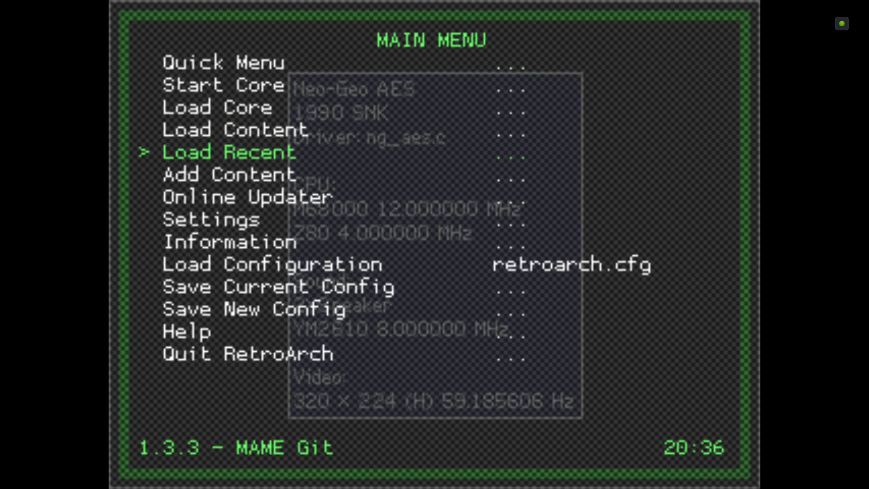
{"action": "key", "text": "Down"}
{"action": "key", "text": "Down"}
{"action": "key", "text": "Down"}
{"action": "key", "text": "Return"}
- Turn off Display Overlay in the Onscreen Overlay settings
{"action": "key", "text": "Down"}
{"action": "key", "text": "Down"}
{"action": "key", "text": "Down"}
{"action": "key", "text": "Down"}
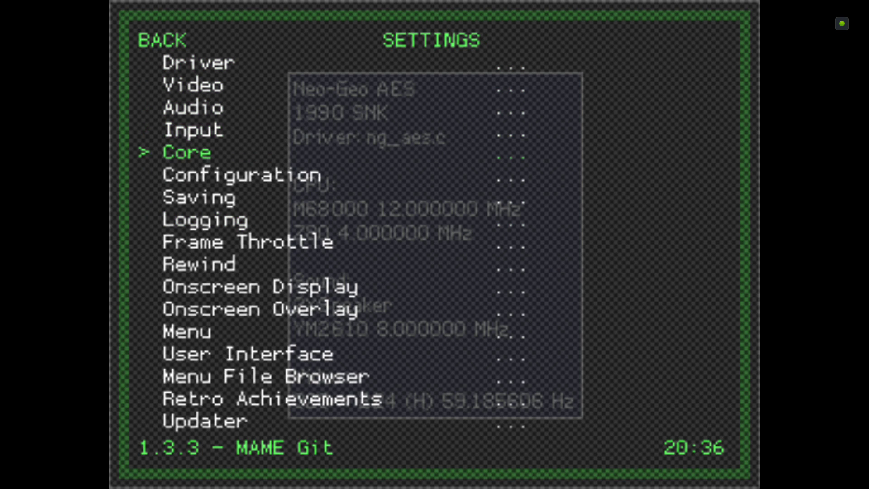
{"action": "key", "text": "Down"}
{"action": "key", "text": "Down"}
{"action": "key", "text": "Down"}
{"action": "key", "text": "Down"}
{"action": "key", "text": "Down"}
{"action": "key", "text": "Down"}
{"action": "key", "text": "Down"}
{"action": "key", "text": "Return"}
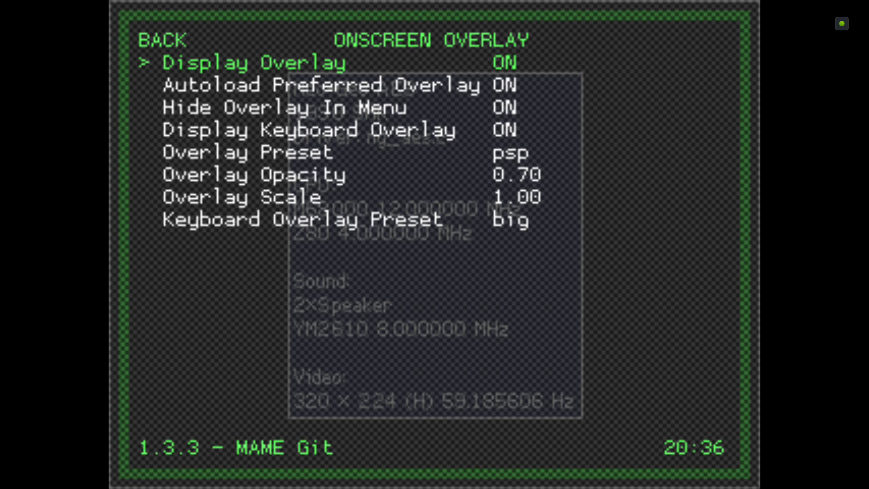
{"action": "key", "text": "Return"}
{"action": "key", "text": "BackSpace"}
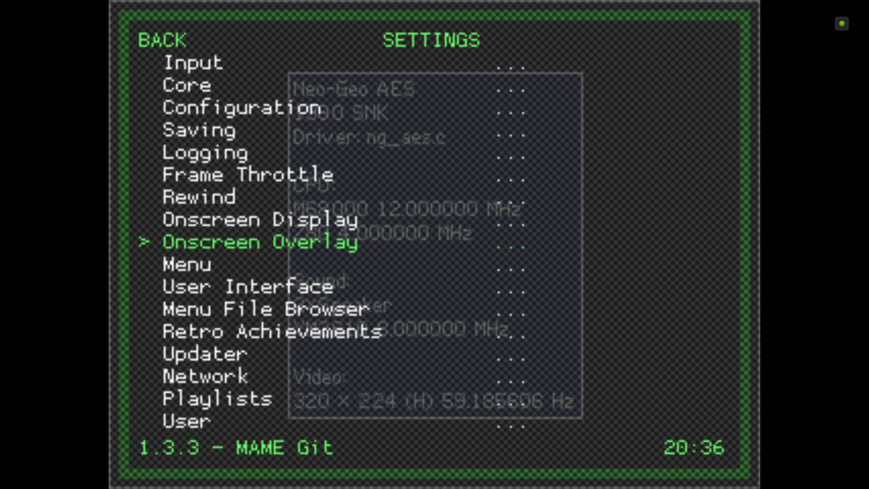
- Leave the settings and resume the running game from the Quick Menu
{"action": "key", "text": "BackSpace"}
{"action": "key", "text": "Up"}
{"action": "key", "text": "Up"}
{"action": "key", "text": "Up"}
{"action": "key", "text": "Up"}
{"action": "key", "text": "Up"}
{"action": "key", "text": "Up"}
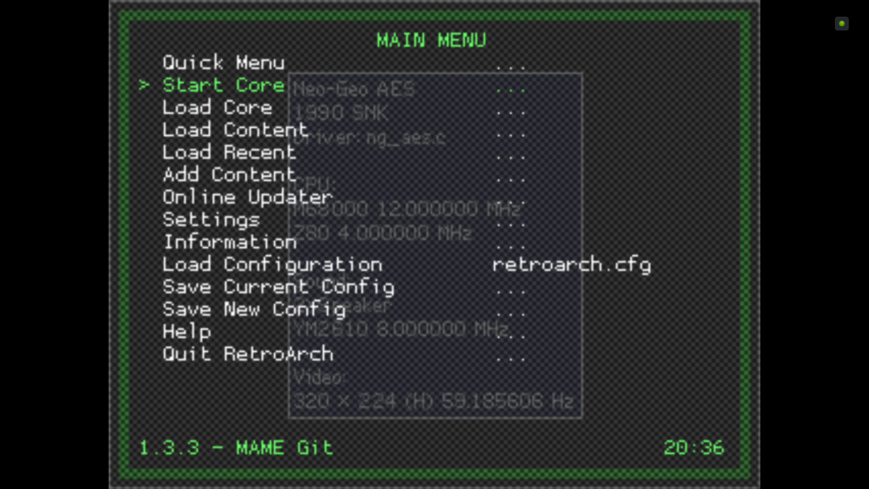
{"action": "key", "text": "Up"}
{"action": "key", "text": "Return"}
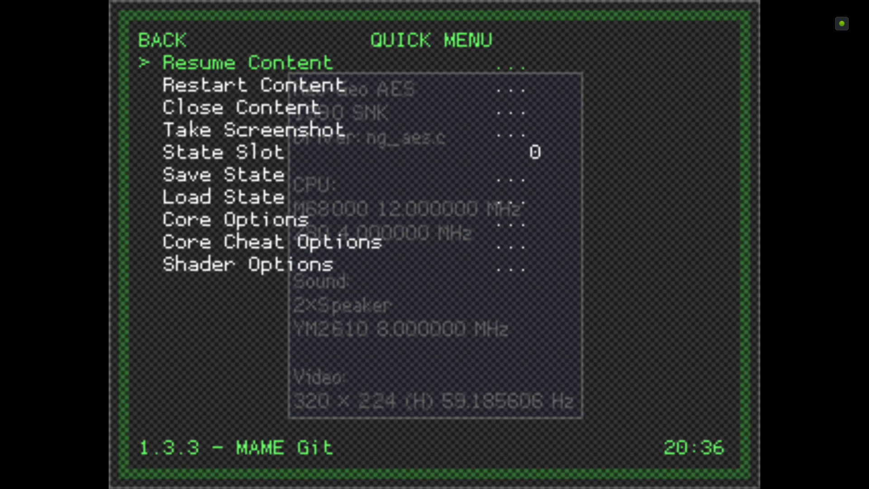
{"action": "key", "text": "Return"}
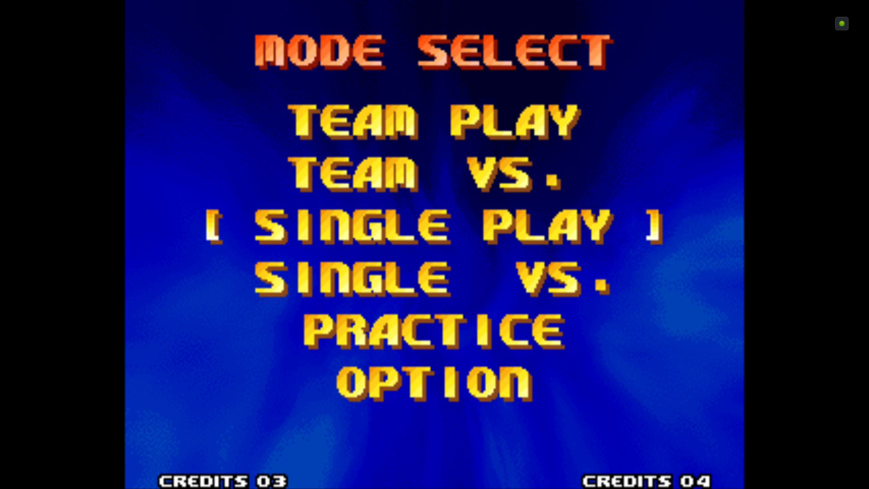
- Start a Single Play match with Joe as the fighter and Andy as the striker
{"action": "key", "text": "Return"}
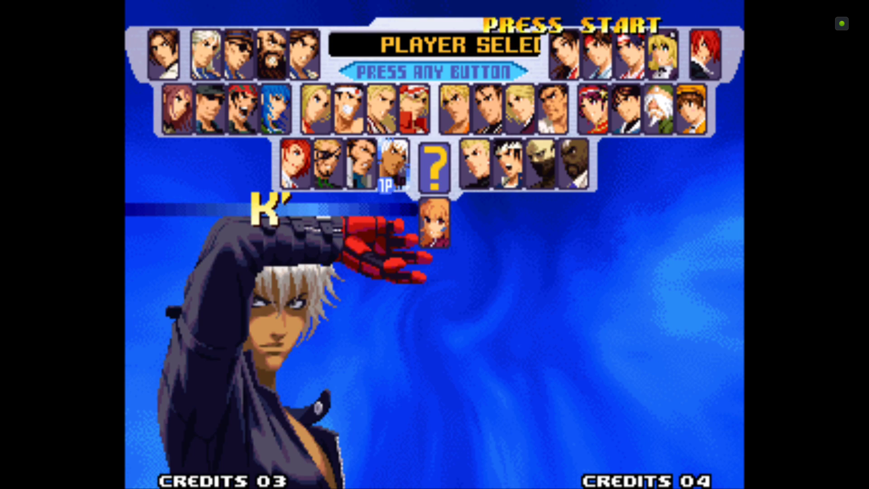
{"action": "key", "text": "Up"}
{"action": "key", "text": "Left"}
{"action": "key", "text": "Return"}
{"action": "key", "text": "Right"}
{"action": "key", "text": "Return"}
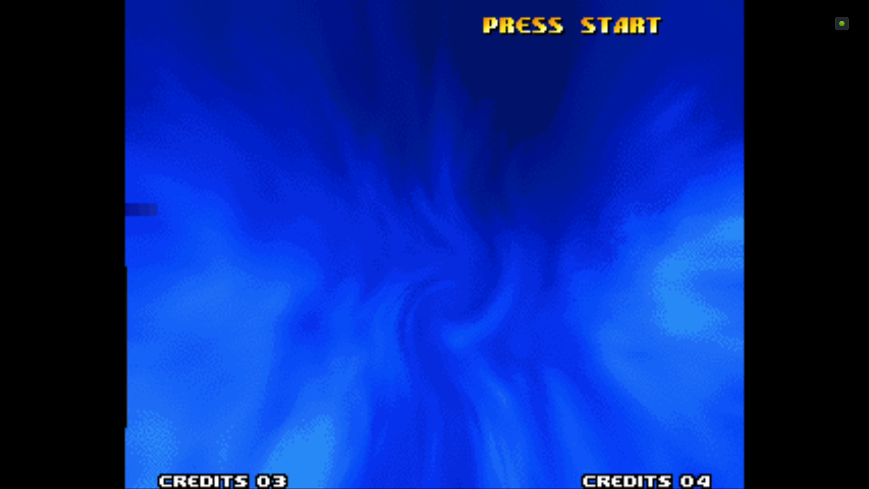
{"action": "key", "text": "Return"}
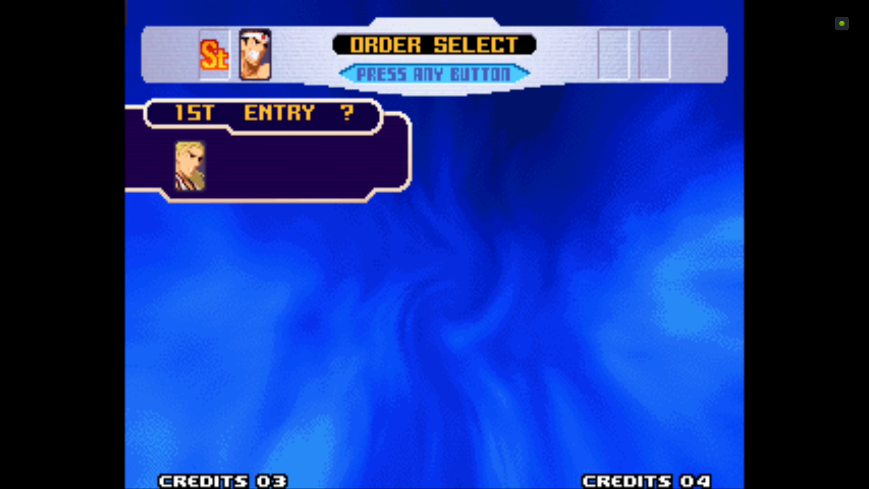
{"action": "key", "text": "Return"}
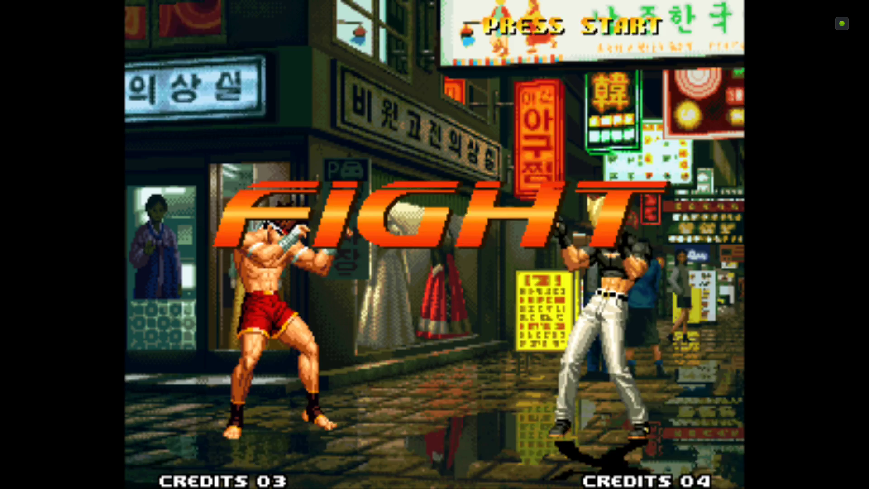
- Test the game by moving Joe towards Benimaru, kicking and jumping forward
{"action": "key", "text": "Right"}
{"action": "key", "text": "x"}
{"action": "key", "text": "x"}
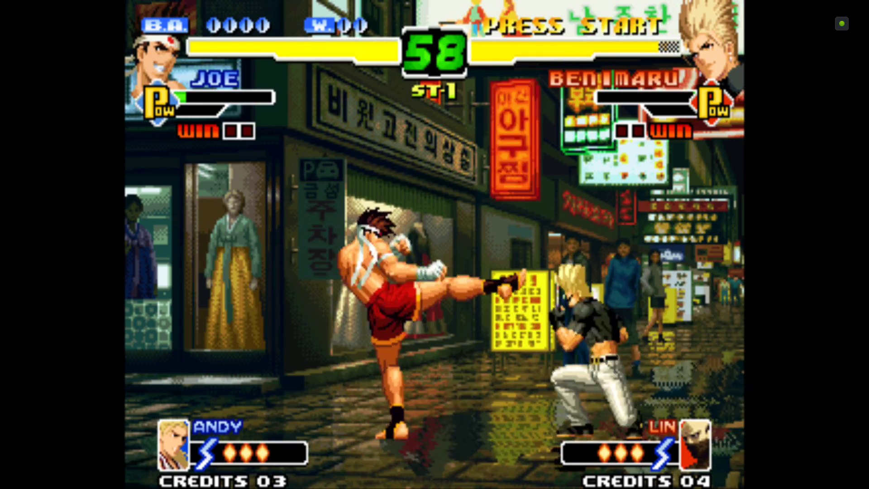
{"action": "key", "text": "Up"}
{"action": "key", "text": "Right"}
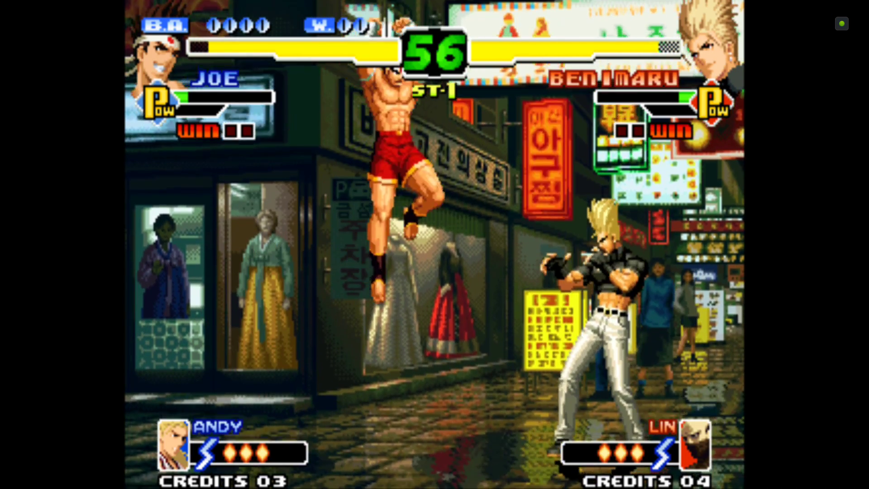
- Continue the match by jumping Joe forward at Benimaru, crouching on landing and attacking repeatedly
{"action": "key", "text": "x"}
{"action": "key", "text": "Down"}
{"action": "key", "text": "x"}
{"action": "key", "text": "Up"}
{"action": "key", "text": "Right"}
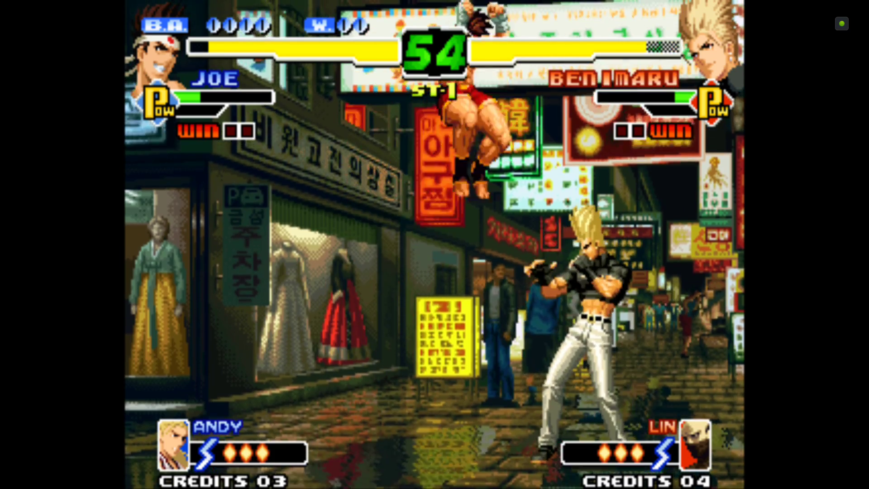
{"action": "key", "text": "Down"}
{"action": "key", "text": "x"}
{"action": "key", "text": "x"}
{"action": "key", "text": "x"}
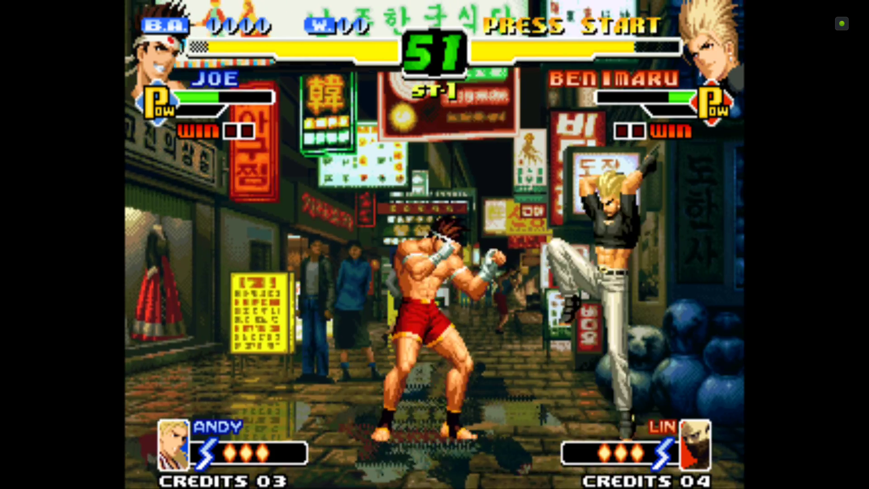
{"action": "key", "text": "x"}
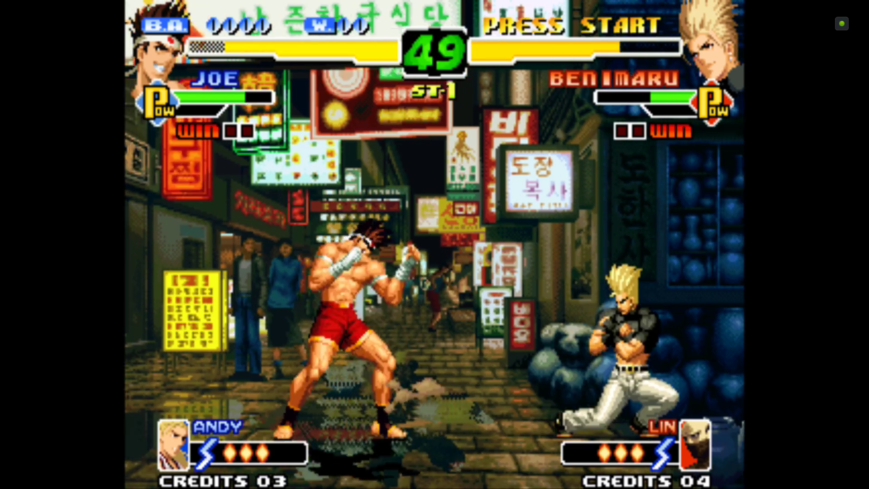
- Jump Joe forward towards Benimaru, crouch, and jump in again with two attacks
{"action": "key", "text": "Up"}
{"action": "key", "text": "Right"}
{"action": "key", "text": "Down"}
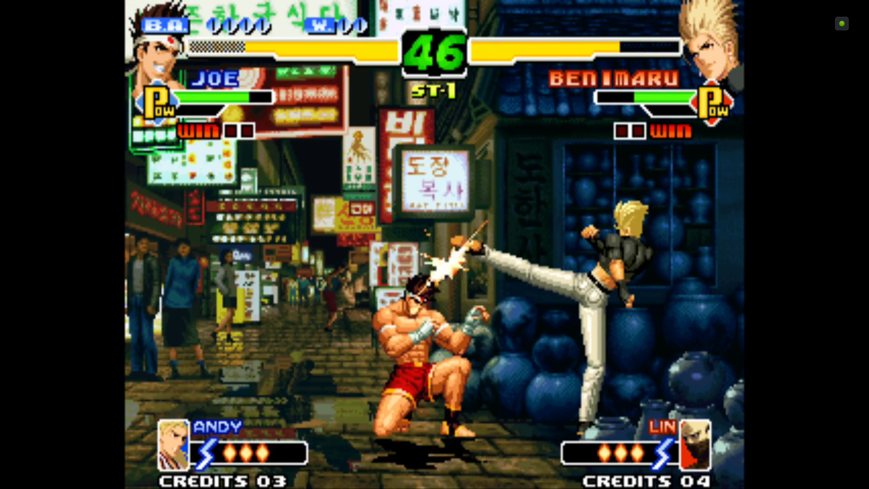
{"action": "key", "text": "Up"}
{"action": "key", "text": "Right"}
{"action": "key", "text": "x"}
- Attack Benimaru from a crouch, jump Joe backward and forward, and strike once more
{"action": "key", "text": "x"}
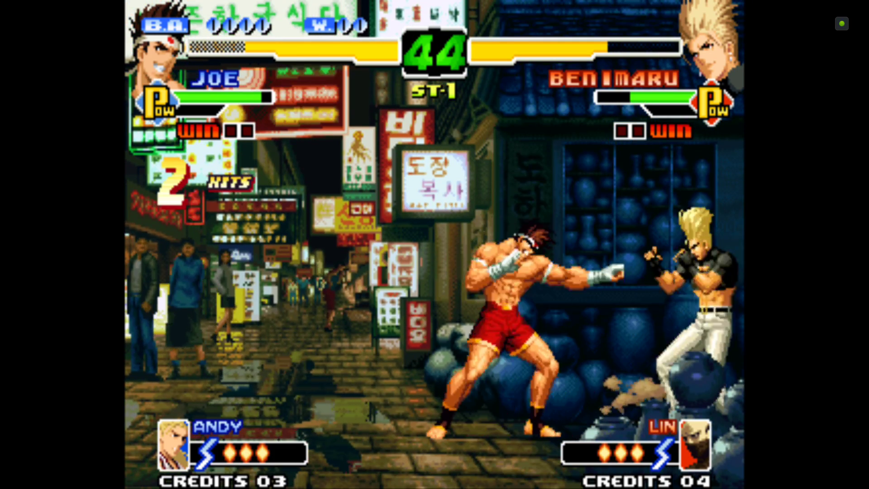
{"action": "key", "text": "Down"}
{"action": "key", "text": "x"}
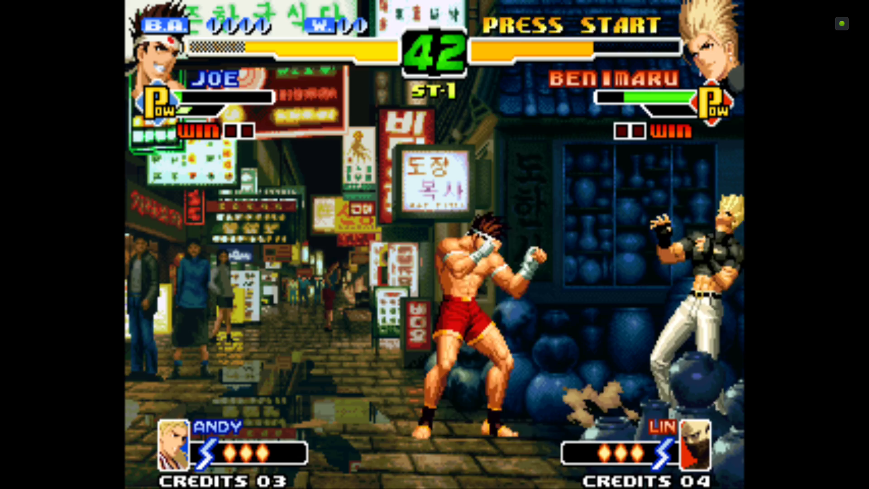
{"action": "key", "text": "Up"}
{"action": "key", "text": "Left"}
{"action": "key", "text": "Up"}
{"action": "key", "text": "Right"}
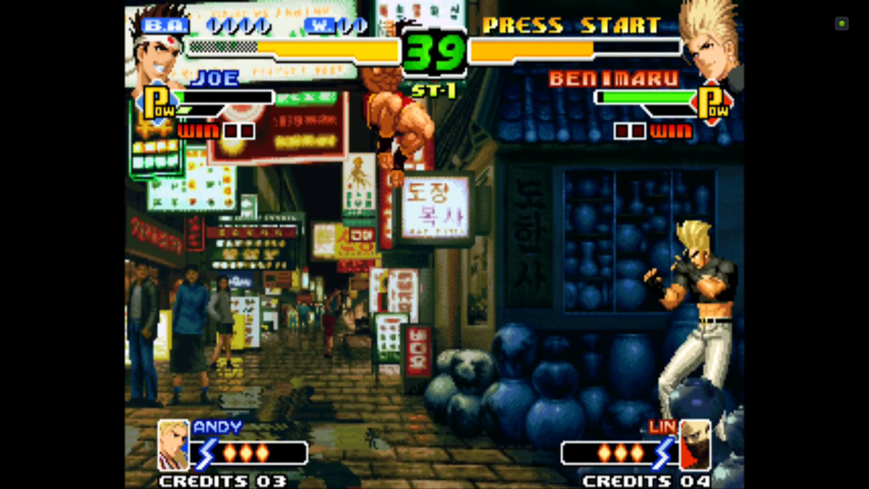
{"action": "key", "text": "x"}
- Pause the game with the RetroArch menu and open the Video settings
{"action": "key", "text": "F1"}
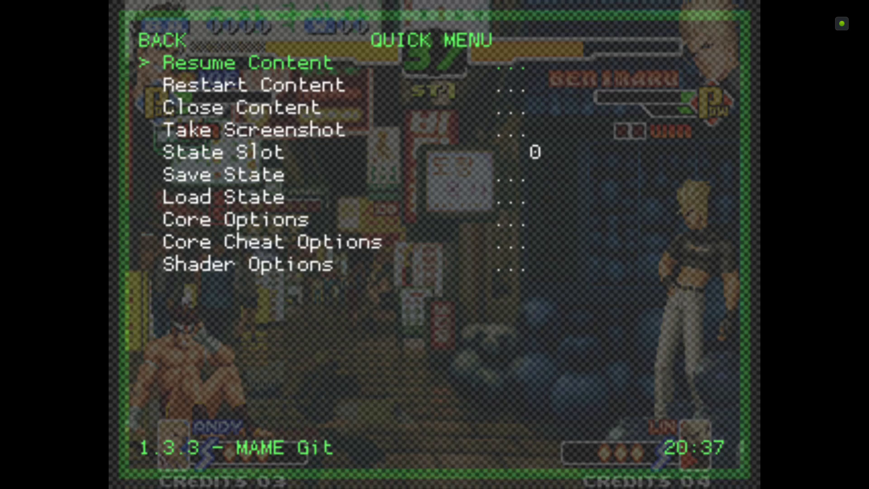
{"action": "key", "text": "Down"}
{"action": "key", "text": "Down"}
{"action": "key", "text": "Down"}
{"action": "key", "text": "BackSpace"}
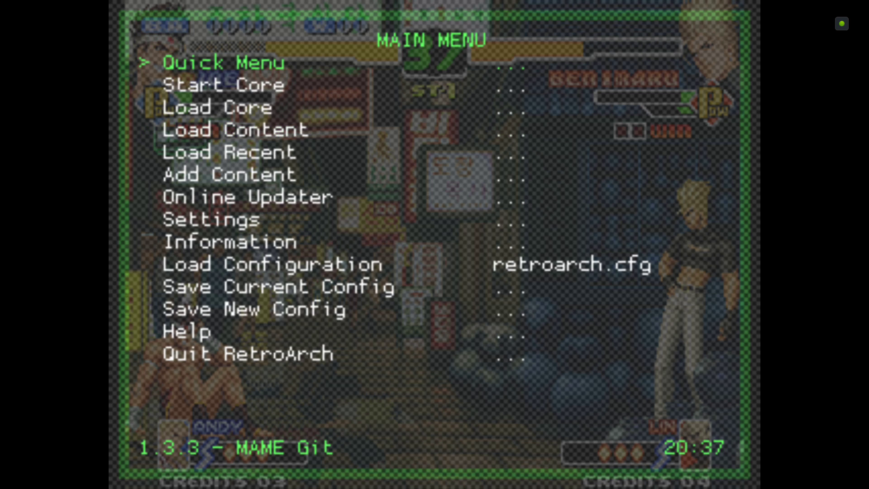
{"action": "key", "text": "Down"}
{"action": "key", "text": "Down"}
{"action": "key", "text": "Down"}
{"action": "key", "text": "Down"}
{"action": "key", "text": "Down"}
{"action": "key", "text": "Down"}
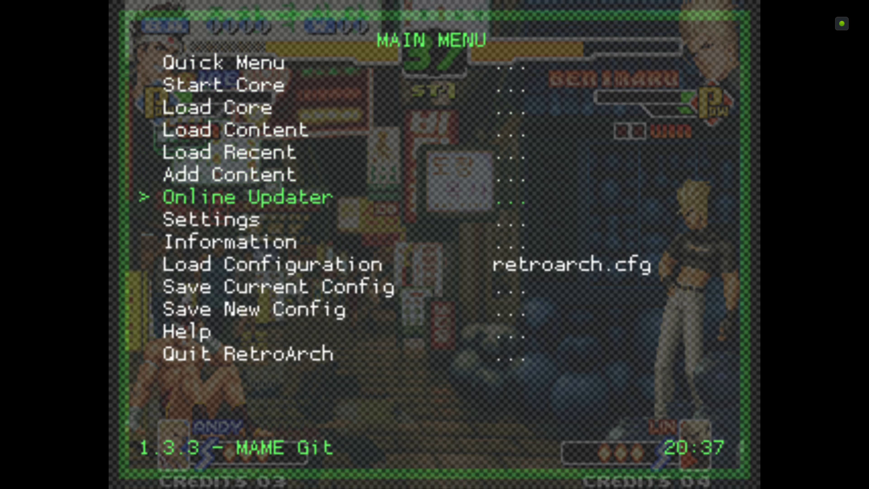
{"action": "key", "text": "Down"}
{"action": "key", "text": "Return"}
- Cycle through the available Aspect Ratio Index values and set it to 16:9
{"action": "key", "text": "Down"}
{"action": "key", "text": "Return"}
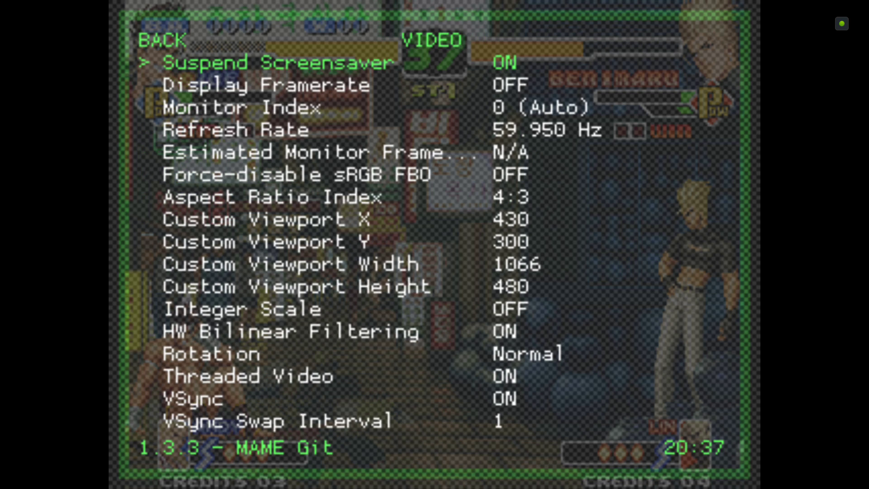
{"action": "key", "text": "Down"}
{"action": "key", "text": "Down"}
{"action": "key", "text": "Down"}
{"action": "key", "text": "Down"}
{"action": "key", "text": "Down"}
{"action": "key", "text": "Down"}
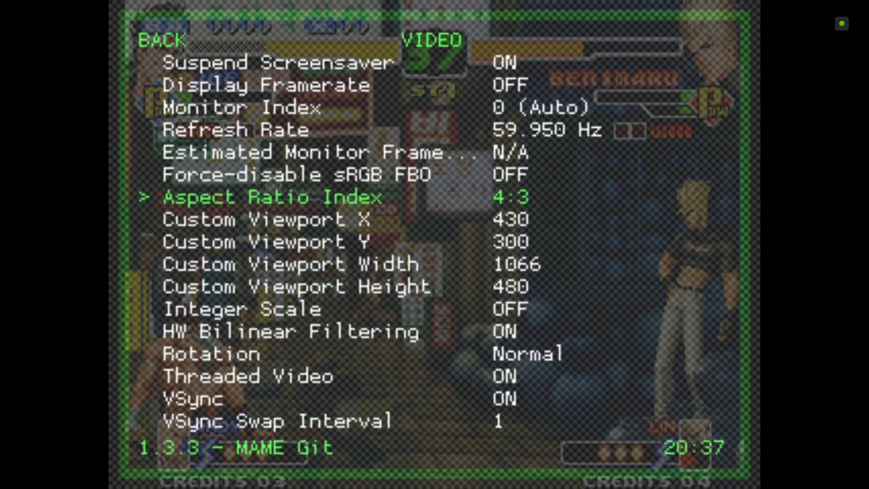
{"action": "key", "text": "Right"}
{"action": "key", "text": "Right"}
{"action": "key", "text": "Right"}
{"action": "key", "text": "Right"}
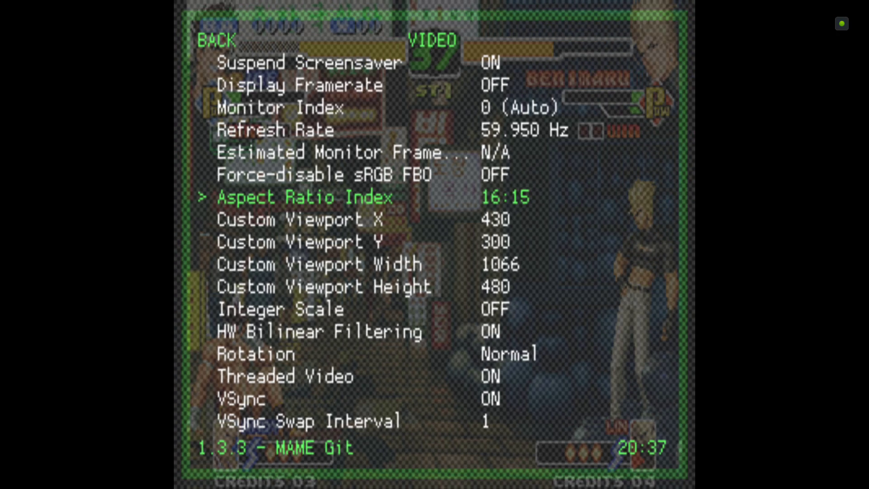
{"action": "key", "text": "Right"}
{"action": "key", "text": "Right"}
{"action": "key", "text": "Right"}
{"action": "key", "text": "Right"}
{"action": "key", "text": "Right"}
{"action": "key", "text": "Right"}
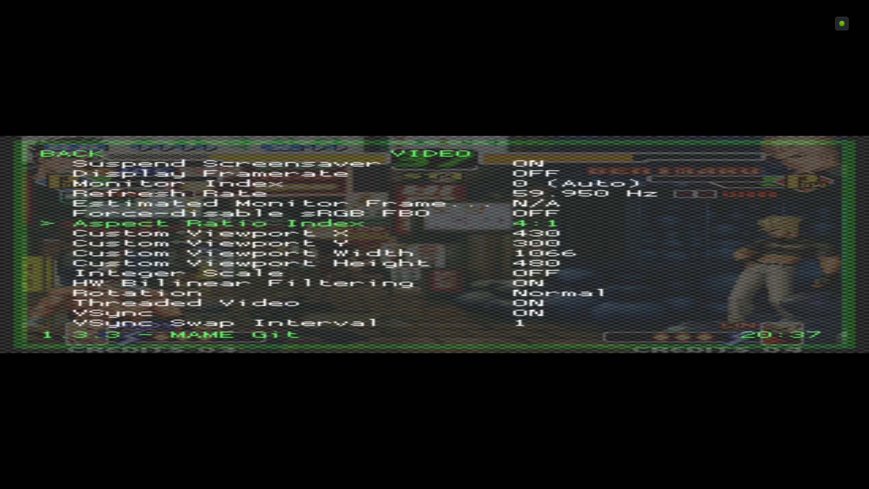
{"action": "key", "text": "Right"}
{"action": "key", "text": "Right"}
{"action": "key", "text": "Right"}
{"action": "key", "text": "Right"}
{"action": "key", "text": "Right"}
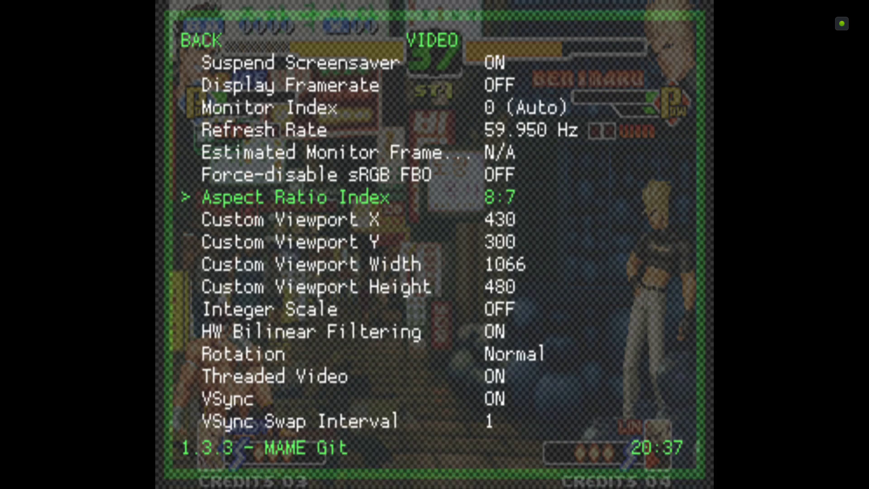
{"action": "key", "text": "Right"}
{"action": "key", "text": "Right"}
{"action": "key", "text": "Right"}
{"action": "key", "text": "Right"}
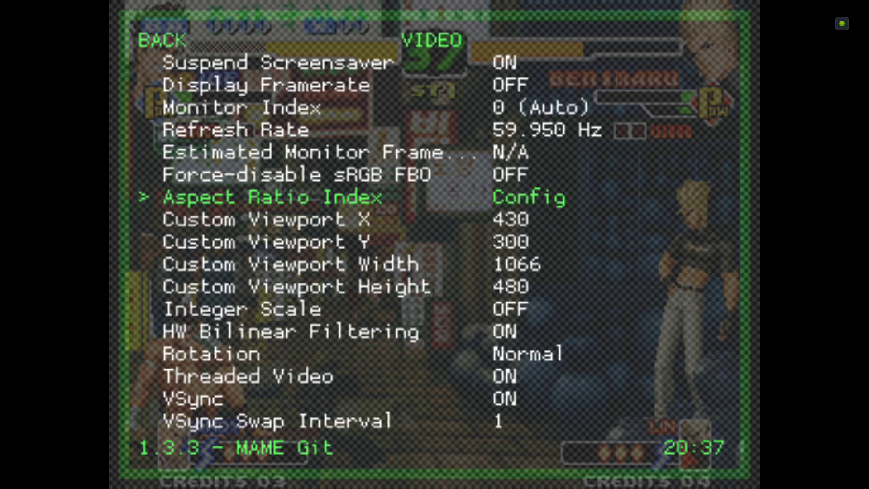
{"action": "key", "text": "Right"}
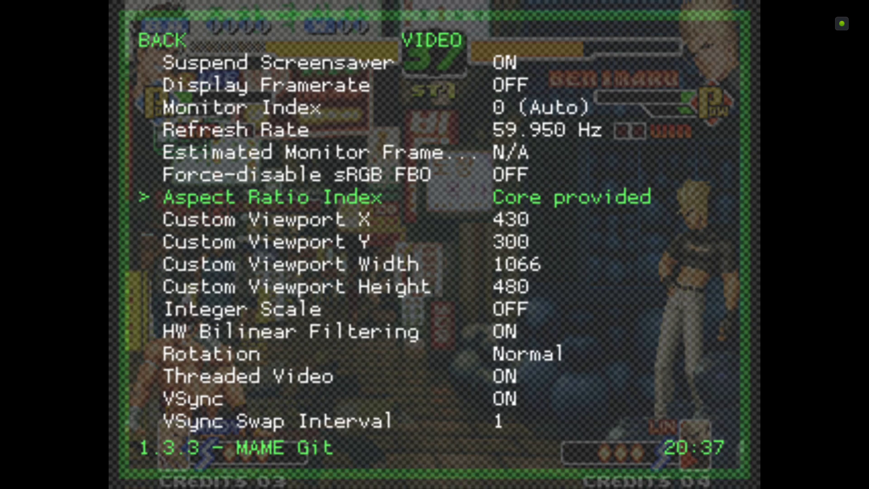
{"action": "key", "text": "Right"}
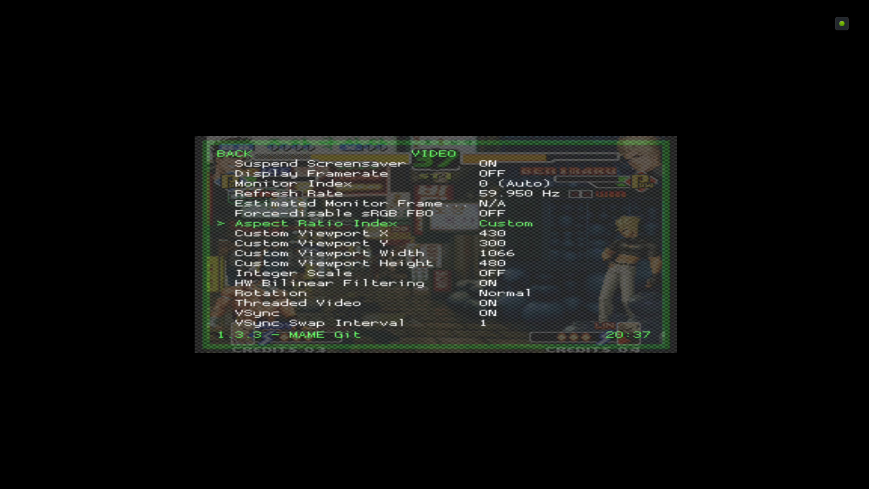
{"action": "key", "text": "Right"}
{"action": "key", "text": "Right"}
{"action": "key", "text": "Right"}
{"action": "key", "text": "Left"}
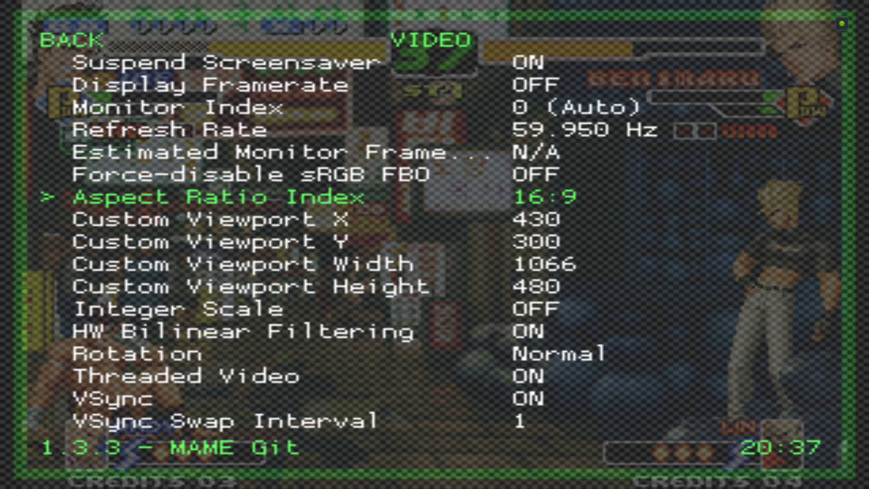
- Leave the Video settings and resume the running game from the Quick Menu
{"action": "key", "text": "BackSpace"}
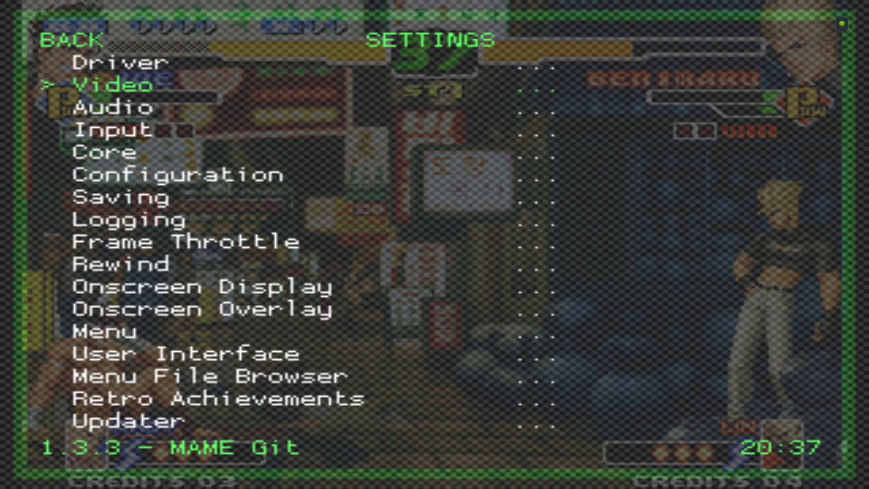
{"action": "key", "text": "BackSpace"}
{"action": "key", "text": "Up"}
{"action": "key", "text": "Up"}
{"action": "key", "text": "Up"}
{"action": "key", "text": "Up"}
{"action": "key", "text": "Up"}
{"action": "key", "text": "Up"}
{"action": "key", "text": "Up"}
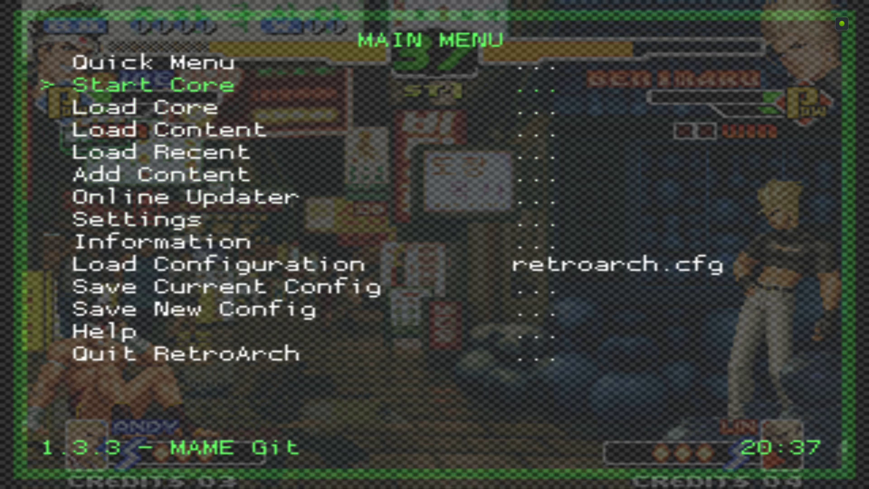
{"action": "key", "text": "Return"}
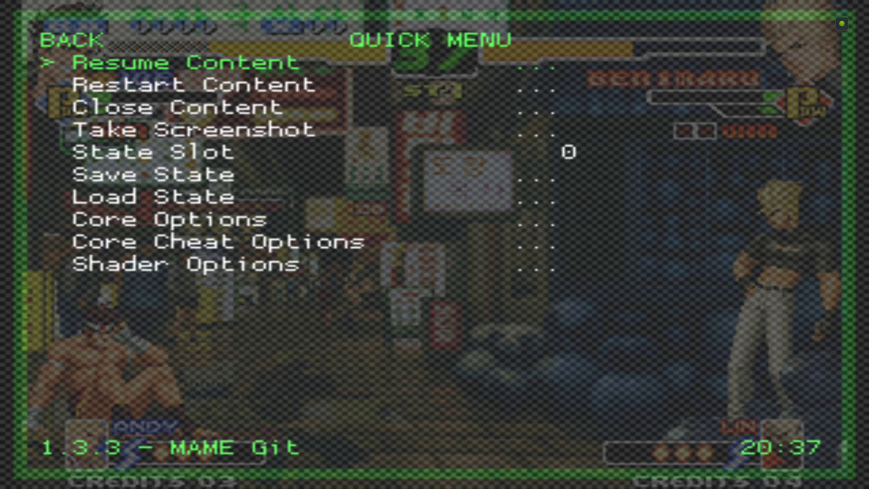
{"action": "key", "text": "Return"}
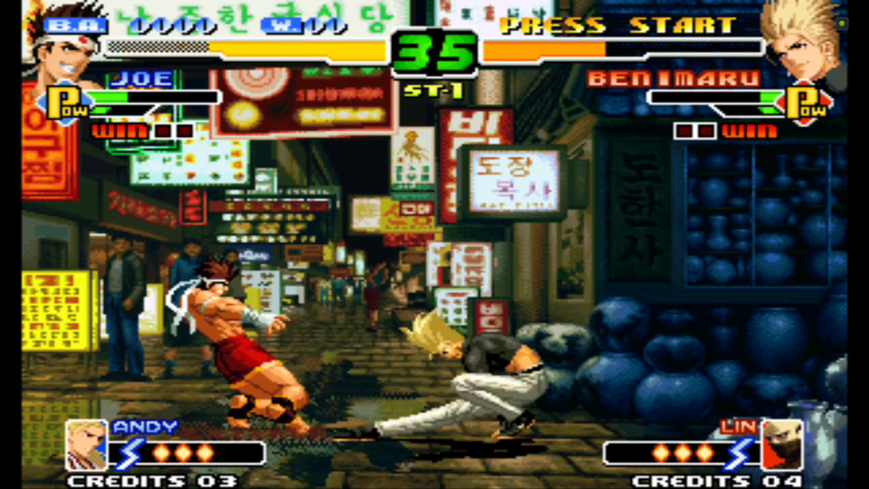
- Play on in the widened picture, jumping Joe towards Benimaru and attacking between jumps and a crouch
{"action": "key", "text": "Up"}
{"action": "key", "text": "Right"}
{"action": "key", "text": "a"}
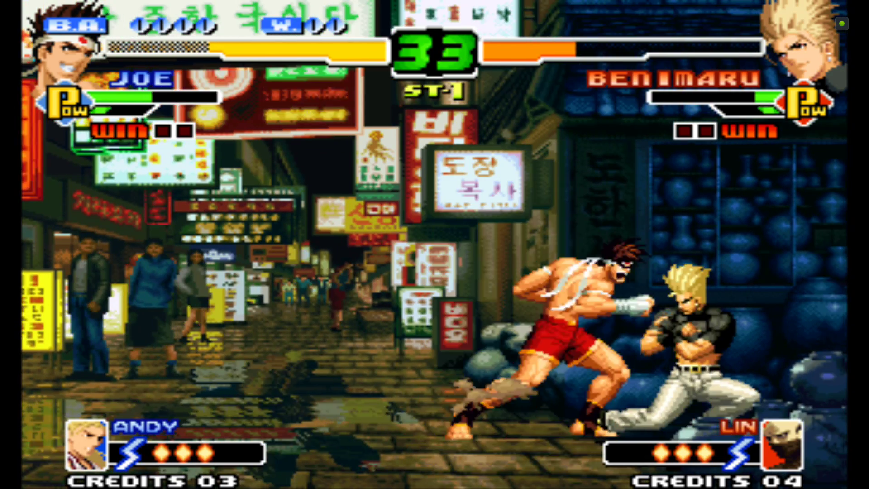
{"action": "key", "text": "s"}
{"action": "key", "text": "Up"}
{"action": "key", "text": "Right"}
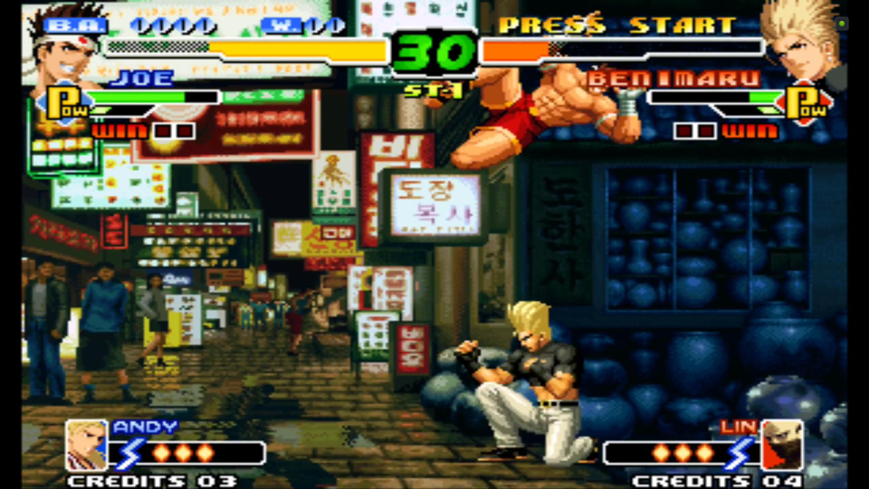
{"action": "key", "text": "a"}
{"action": "key", "text": "Down"}
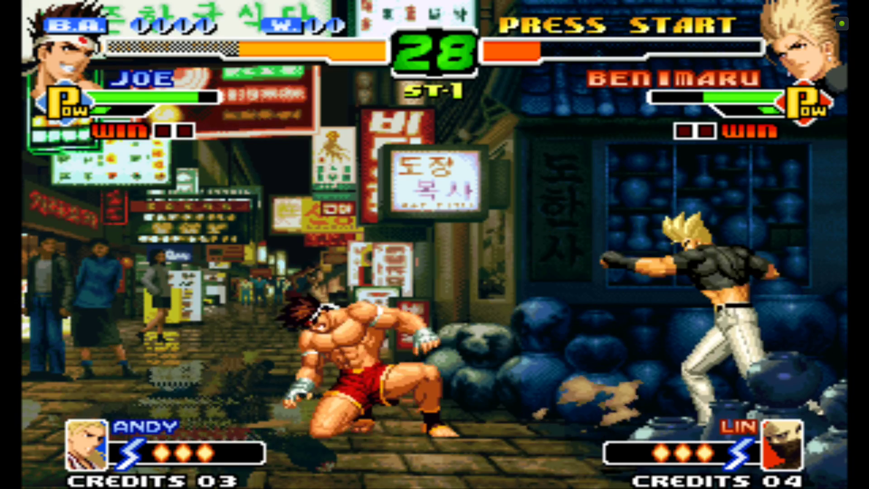
{"action": "key", "text": "Up"}
{"action": "key", "text": "a"}
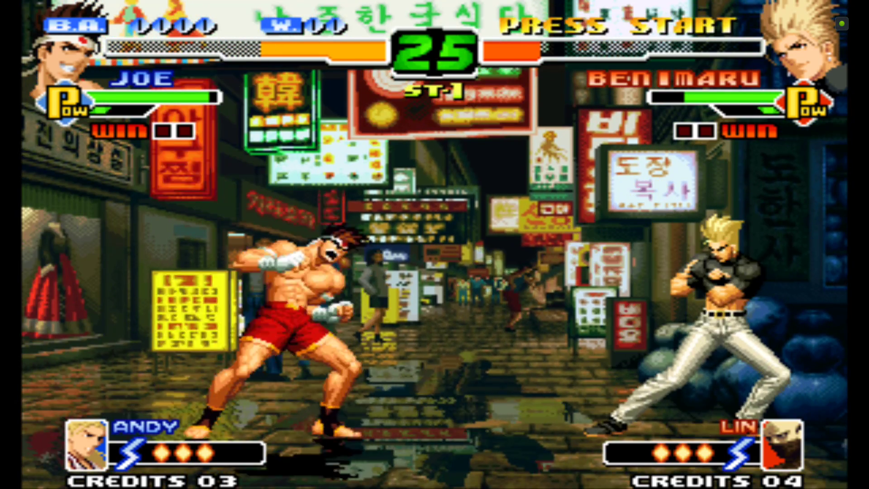
- Jump Joe forward with a crouching follow-up attack, strike again and jump away from Benimaru
{"action": "key", "text": "Up"}
{"action": "key", "text": "Right"}
{"action": "key", "text": "Down"}
{"action": "key", "text": "a"}
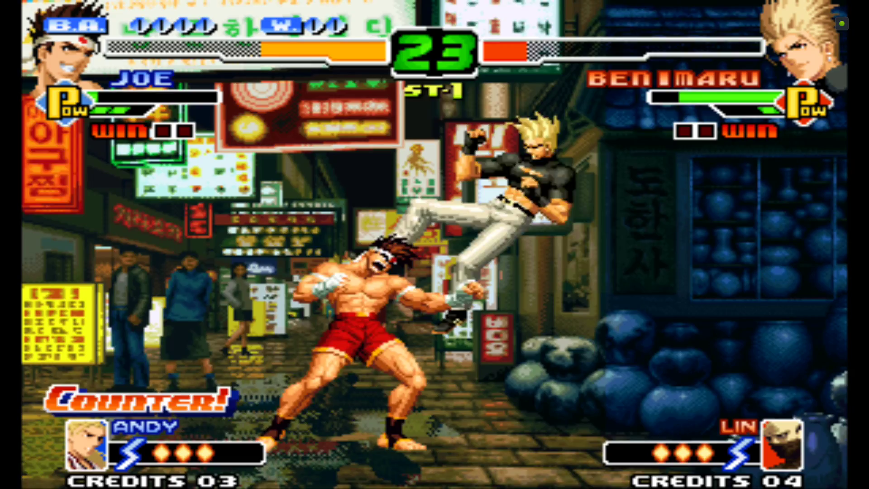
{"action": "key", "text": "Down"}
{"action": "key", "text": "a"}
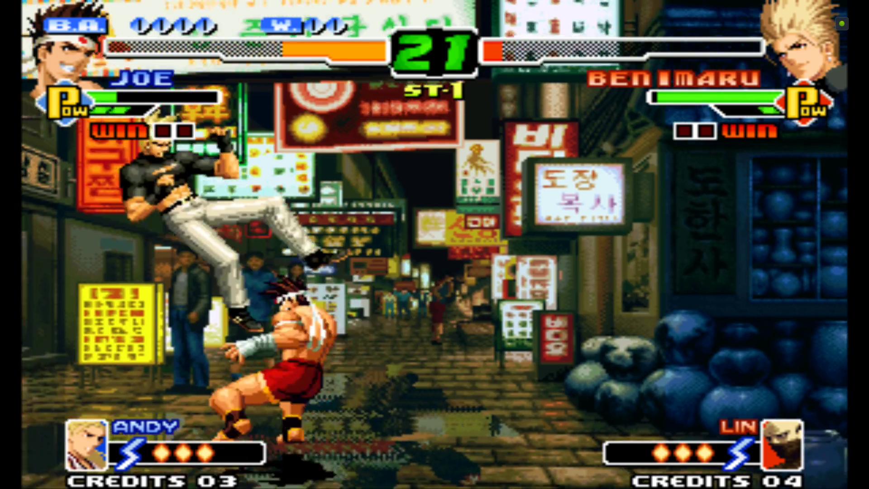
{"action": "key", "text": "a"}
{"action": "key", "text": "Up"}
{"action": "key", "text": "Left"}
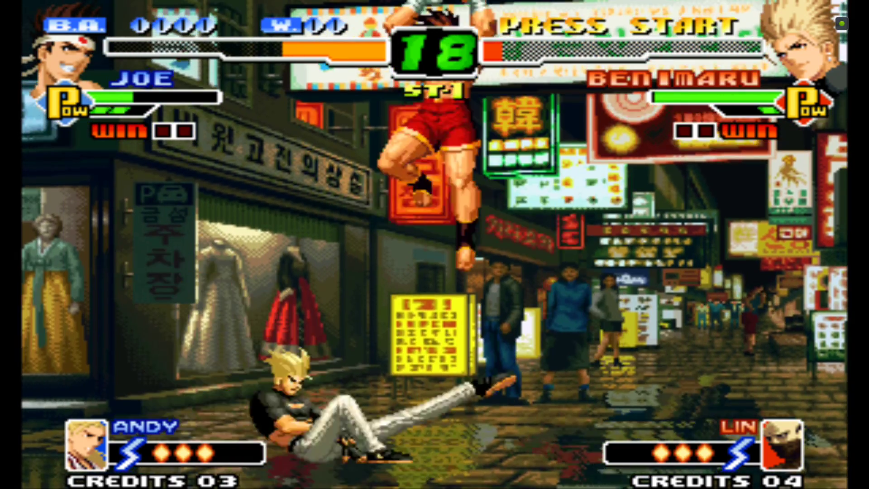
- Finish the round by advancing Joe on Benimaru with crouches and repeated attacks
{"action": "key", "text": "Down"}
{"action": "key", "text": "Right"}
{"action": "key", "text": "a"}
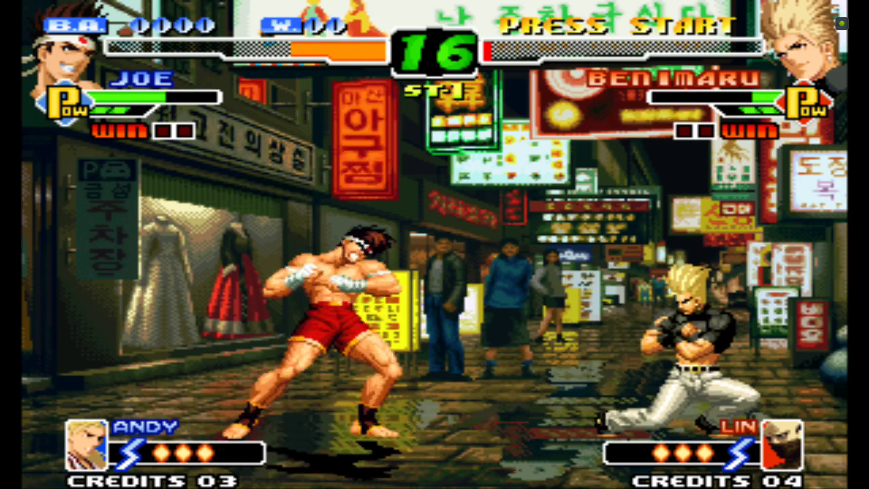
{"action": "key", "text": "Right"}
{"action": "key", "text": "a"}
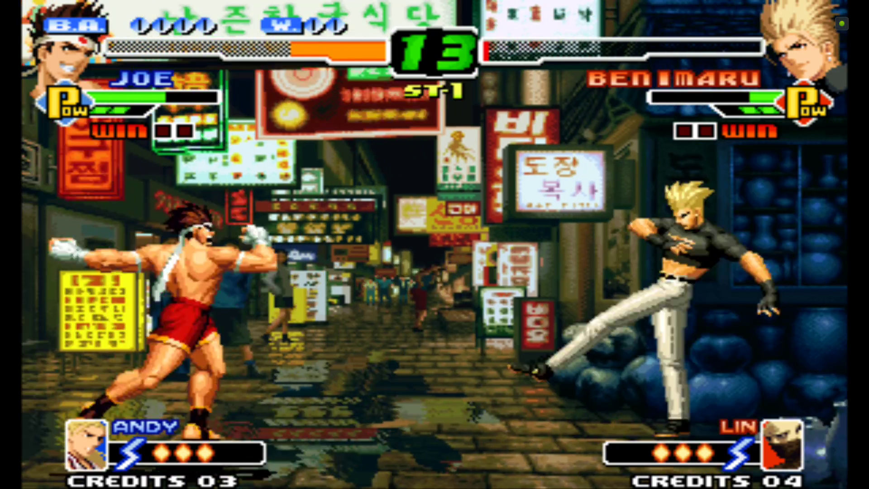
{"action": "key", "text": "Down"}
{"action": "key", "text": "Right"}
{"action": "key", "text": "Down"}
{"action": "key", "text": "Right"}
{"action": "key", "text": "a"}
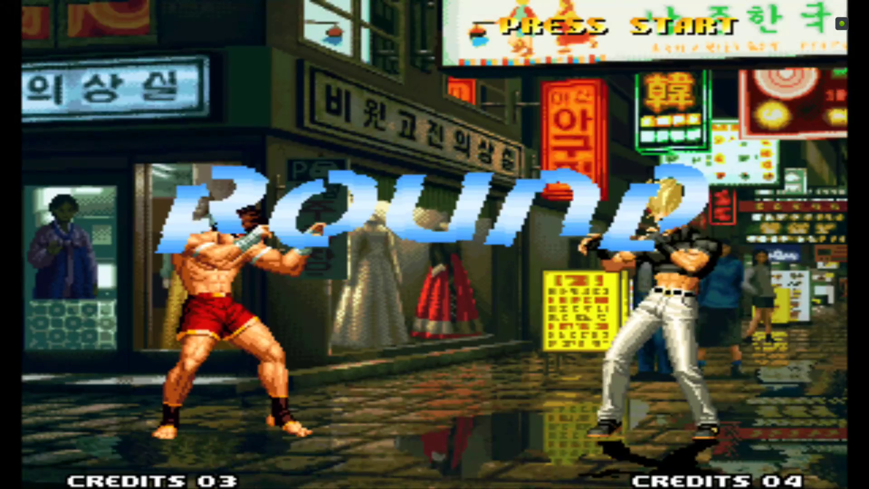
- Leave the game for the Android home screen and open ES File Explorer
{"action": "key", "text": "Home"}
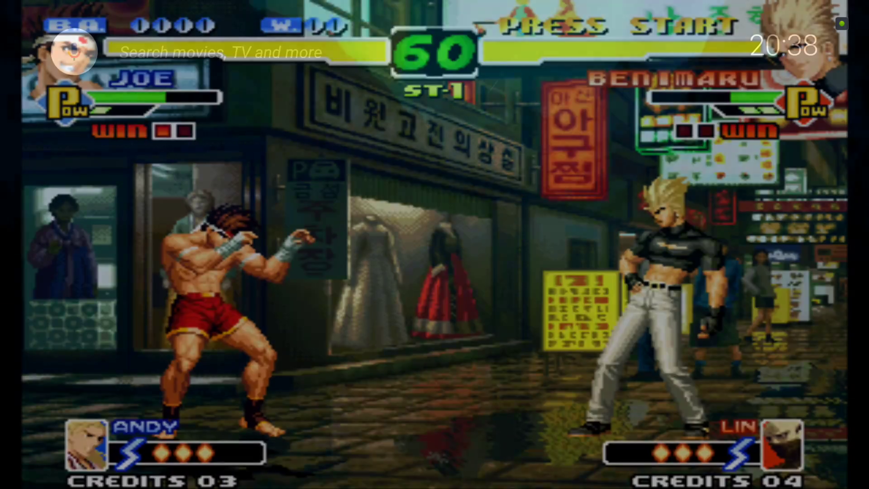
{"action": "key", "text": "Down"}
{"action": "key", "text": "Down"}
{"action": "key", "text": "Down"}
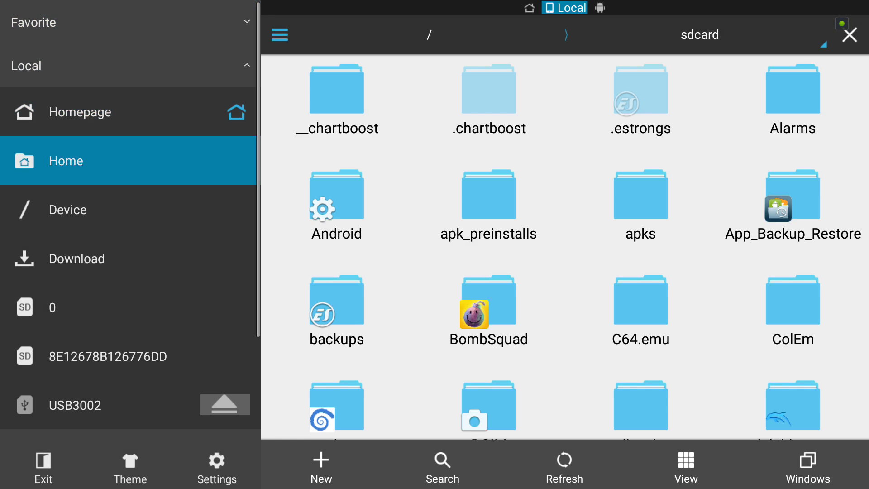
{"action": "key", "text": "Down"}
{"action": "key", "text": "Down"}
{"action": "key", "text": "Down"}
{"action": "key", "text": "Down"}
- Open the 8E12678B126776DD external drive to browse its contents
{"action": "key", "text": "Return"}
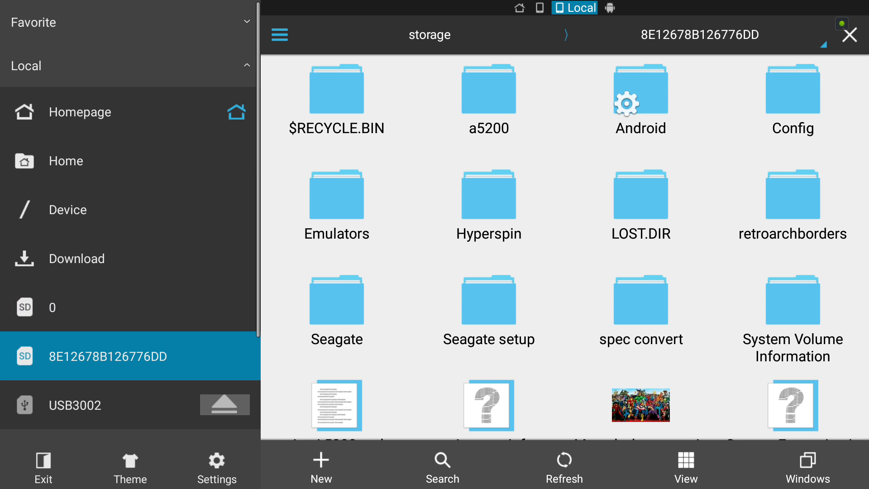
- Open the Hyperspin folder on the external drive
{"action": "key", "text": "Up"}
{"action": "key", "text": "Up"}
- Open the Settings_Android folder inside Hyperspin
{"action": "key", "text": "Up"}
{"action": "key", "text": "Right"}
{"action": "key", "text": "Right"}
{"action": "key", "text": "Return"}
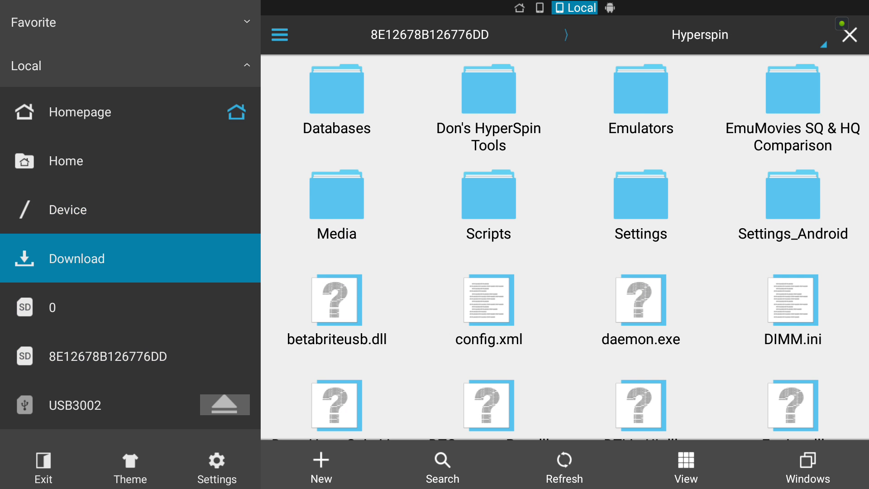
{"action": "key", "text": "Up"}
- Find the Neo Geo AES.ini file among the system settings files and open it
{"action": "key", "text": "Right"}
{"action": "key", "text": "Right"}
{"action": "key", "text": "Right"}
{"action": "key", "text": "Right"}
{"action": "key", "text": "Return"}
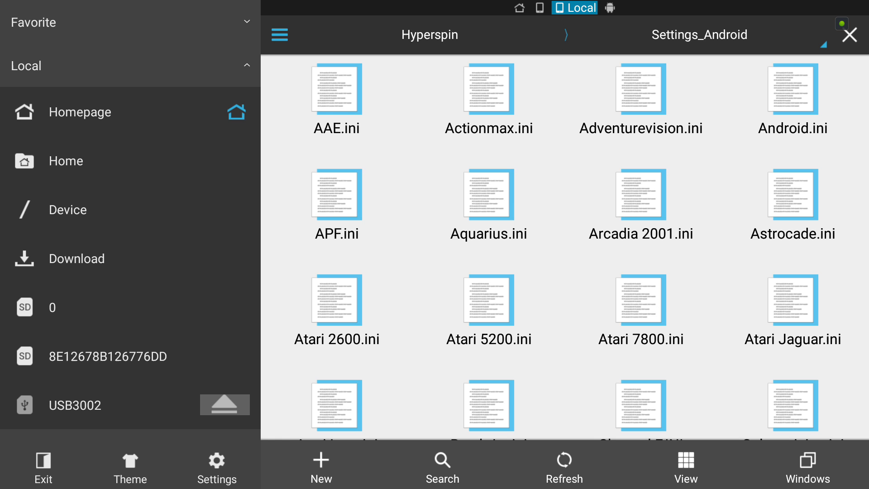
{"action": "key", "text": "Left"}
{"action": "key", "text": "Right"}
{"action": "key", "text": "Right"}
{"action": "key", "text": "Right"}
{"action": "key", "text": "Down"}
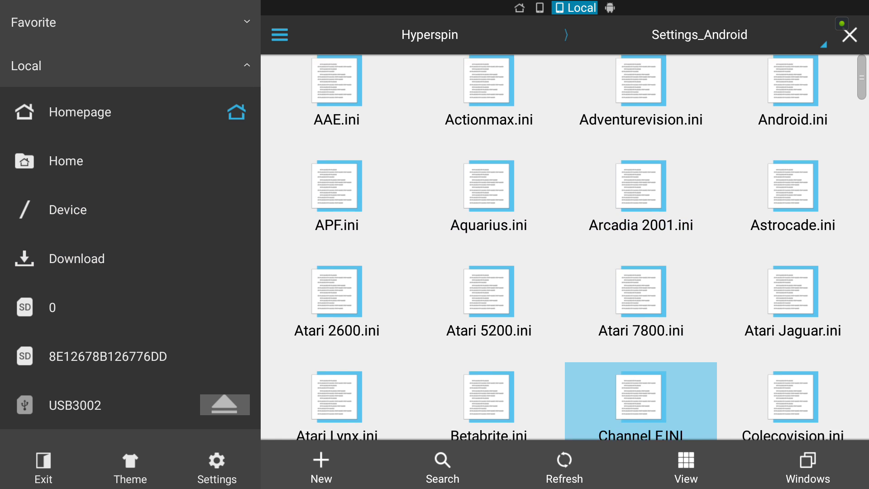
{"action": "key", "text": "Right"}
{"action": "key", "text": "Down"}
{"action": "key", "text": "Down"}
{"action": "key", "text": "Down"}
{"action": "key", "text": "Down"}
{"action": "key", "text": "Down"}
{"action": "key", "text": "Down"}
{"action": "key", "text": "Left"}
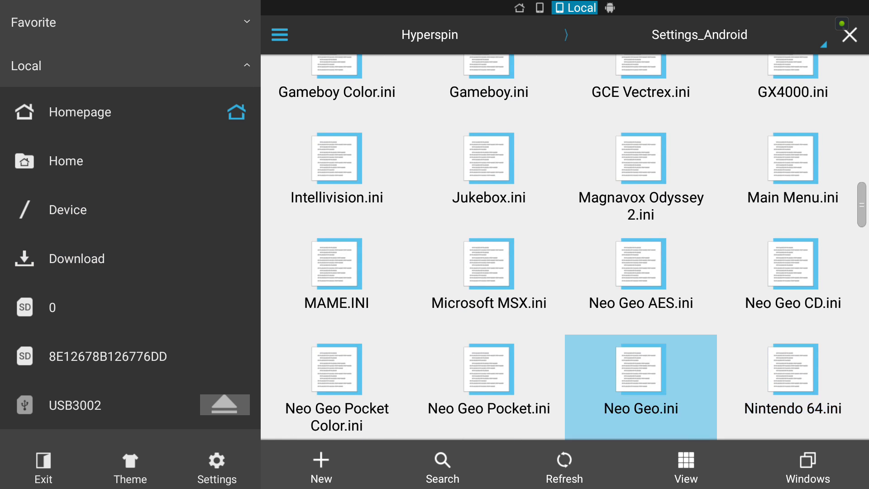
{"action": "key", "text": "Up"}
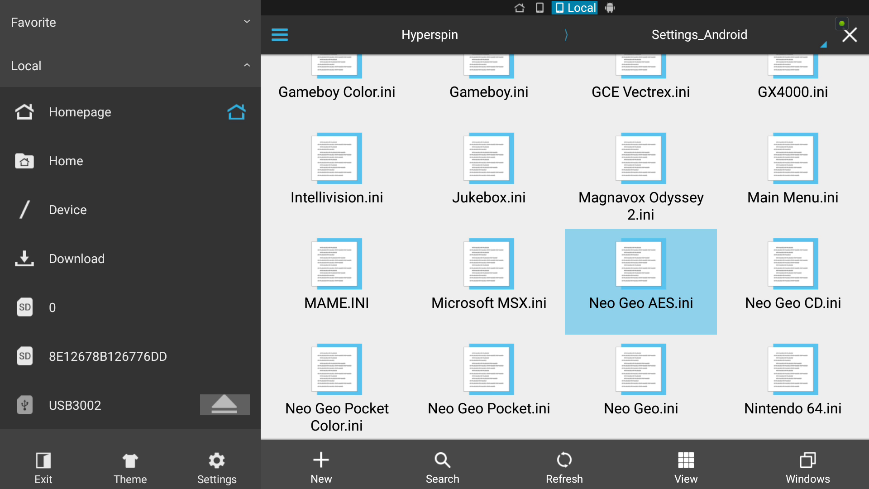
{"action": "key", "text": "Return"}
- Choose ES Note Editor as the app that displays the Neo Geo AES.ini text
{"action": "key", "text": "Down"}
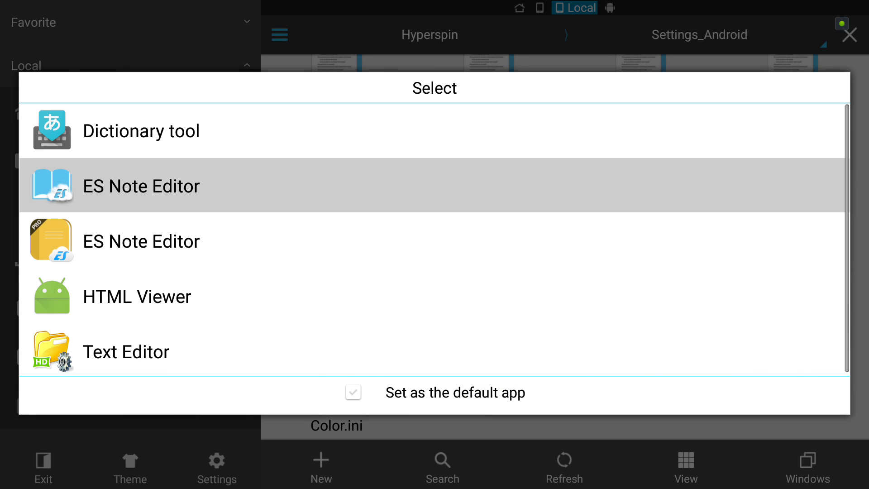
{"action": "key", "text": "Down"}
{"action": "key", "text": "Return"}
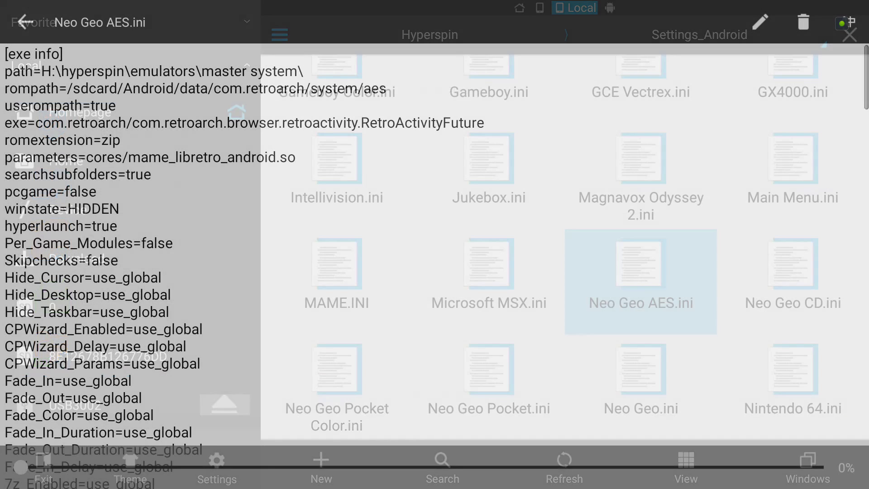
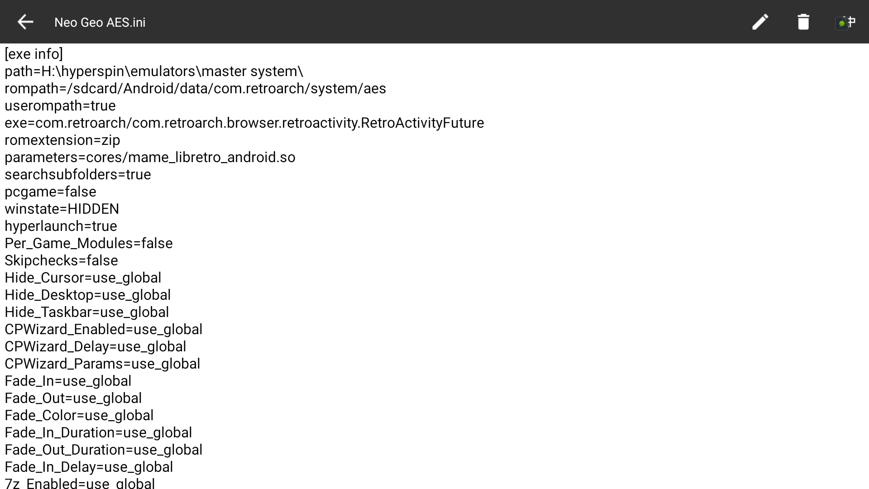
- Leave the Neo Geo AES.ini file, switch to HyperSpin, and launch The King of Fighters 2000 from the Neo Geo system
{"action": "key", "text": "Home"}
{"action": "key", "text": "Down"}
{"action": "key", "text": "Down"}
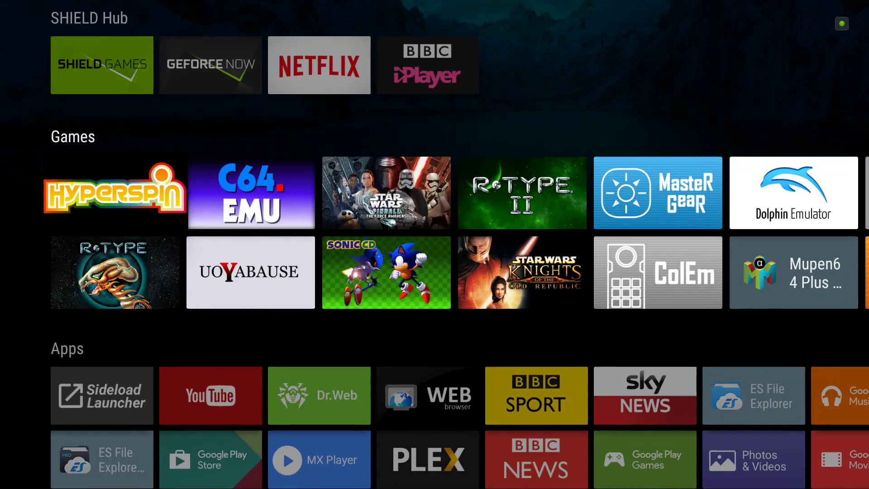
{"action": "key", "text": "Return"}
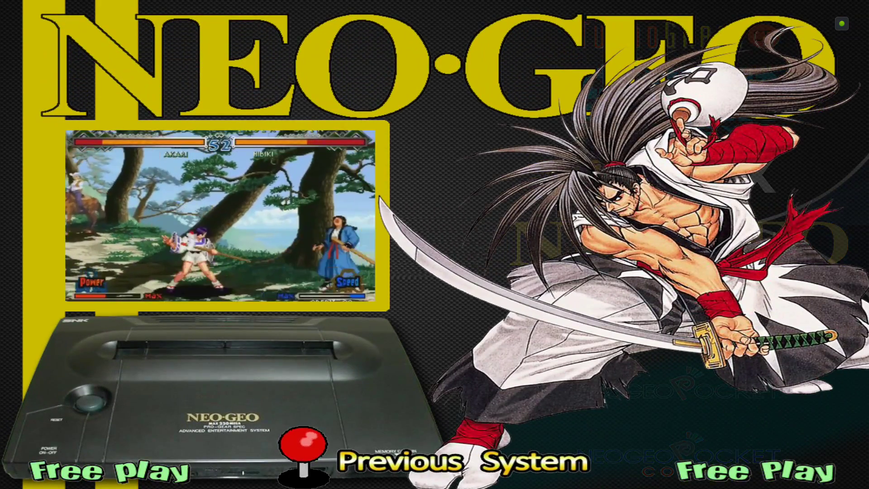
{"action": "key", "text": "Return"}
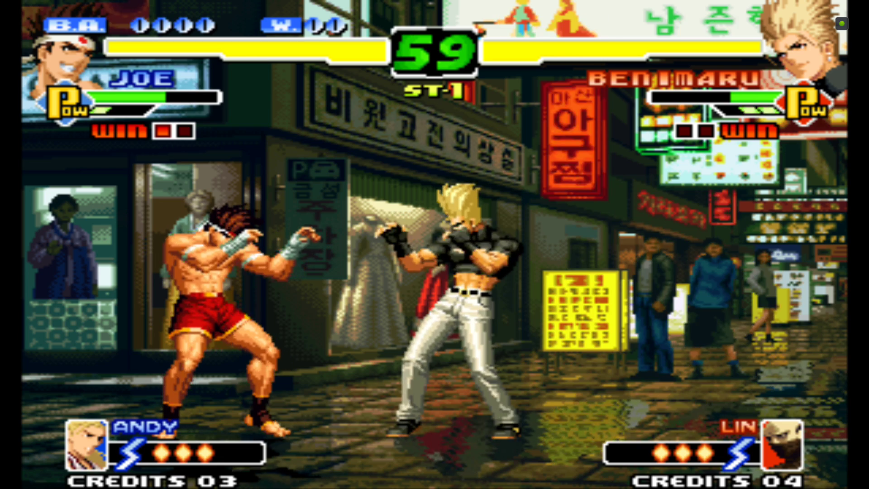
- Pause the running fight and quit RetroArch to return to the Neo Geo game wheel
{"action": "key", "text": "Return"}
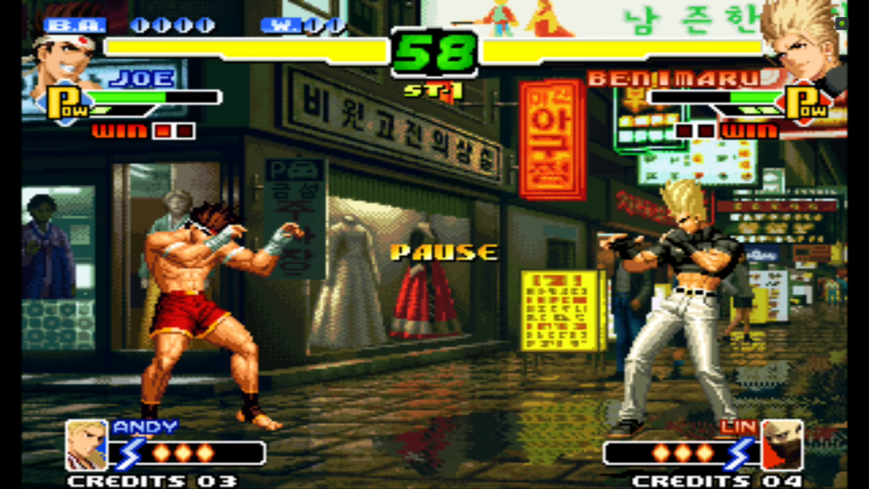
{"action": "key", "text": "F1"}
{"action": "key", "text": "Down"}
{"action": "key", "text": "BackSpace"}
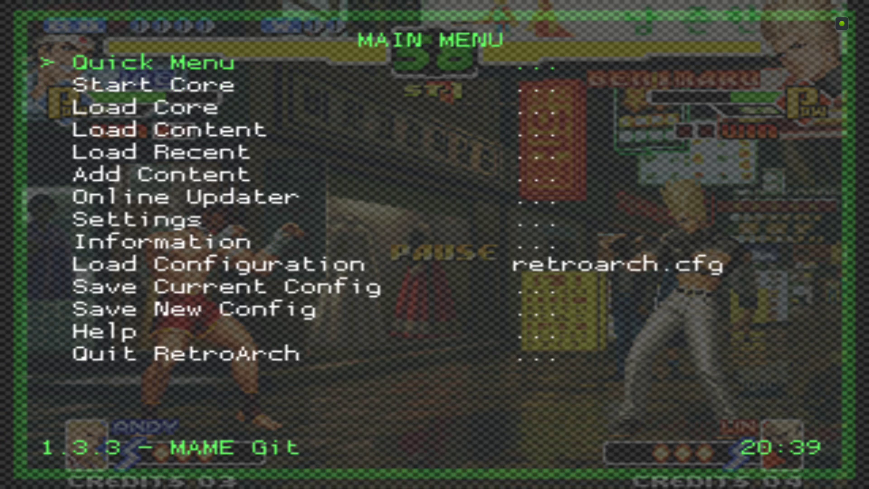
{"action": "key", "text": "Up"}
{"action": "key", "text": "Return"}
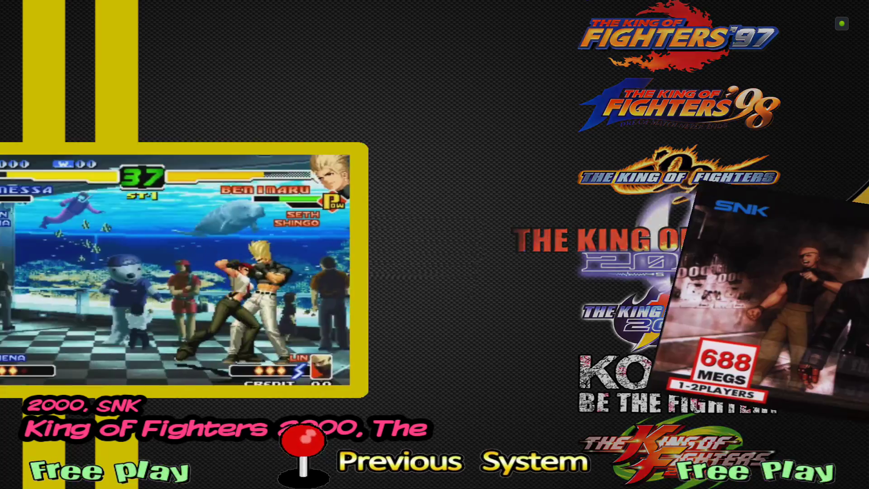
- Launch The King of Fighters 2000 from the wheel and choose the Single Play mode
{"action": "key", "text": "Return"}
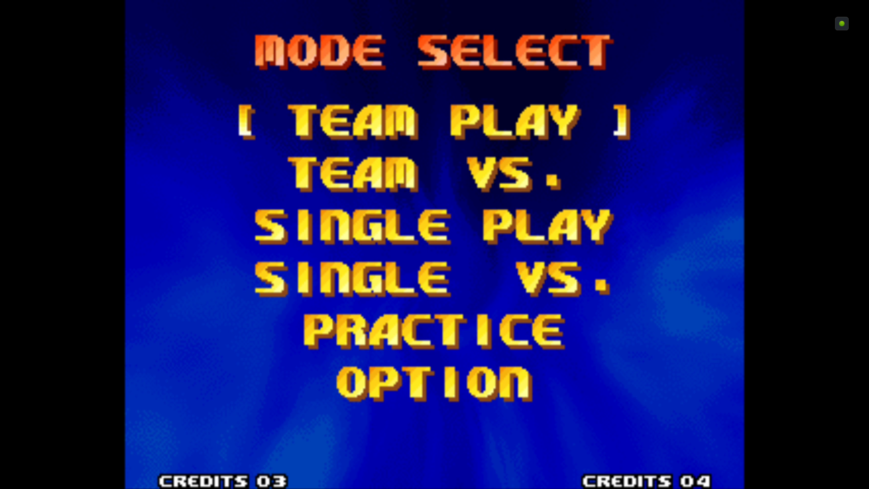
{"action": "key", "text": "Down"}
{"action": "key", "text": "Down"}
{"action": "key", "text": "Down"}
{"action": "key", "text": "Up"}
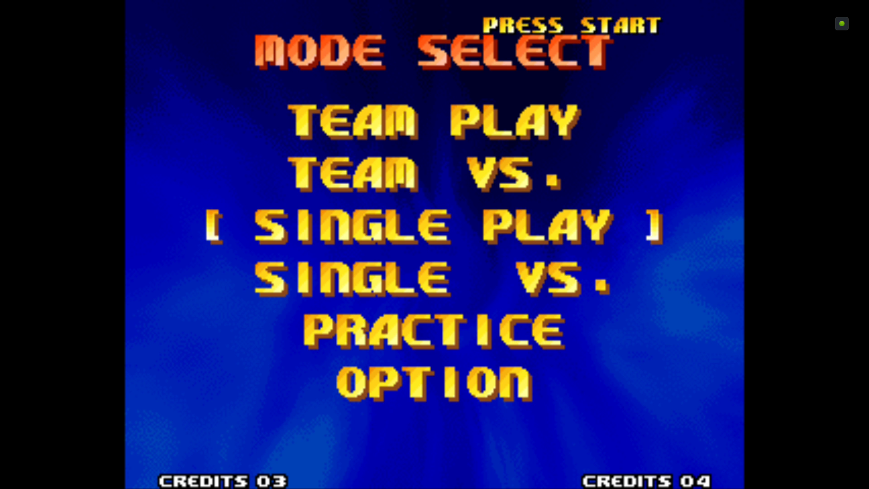
{"action": "key", "text": "z"}
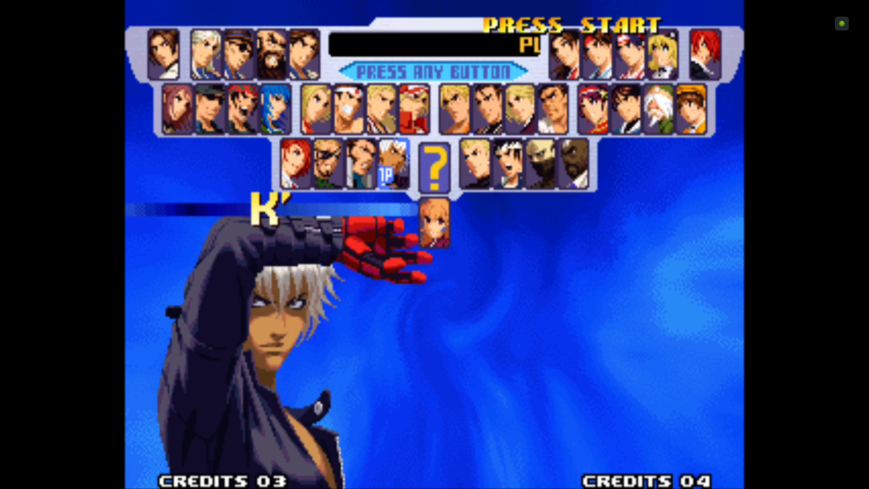
- Pick Joe as the fighter and Ramon as the second character on the character selection screen
{"action": "key", "text": "Left"}
{"action": "key", "text": "Up"}
{"action": "key", "text": "z"}
{"action": "key", "text": "Down"}
{"action": "key", "text": "Left"}
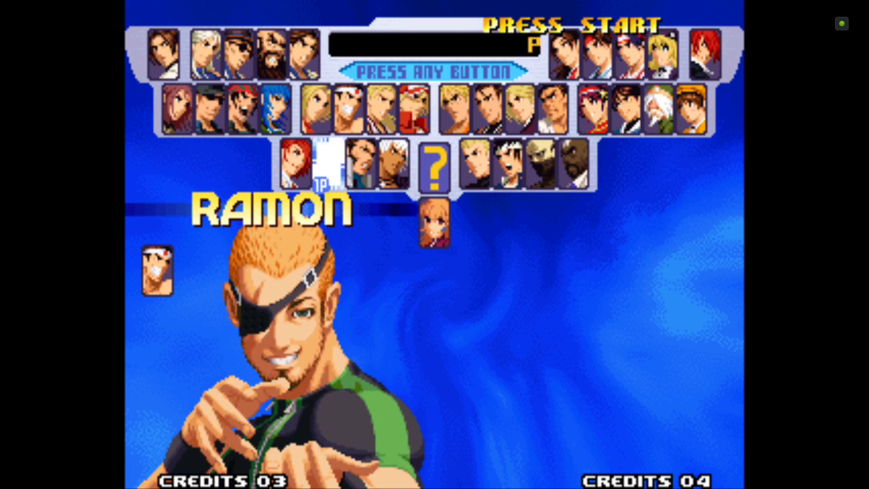
{"action": "key", "text": "ctrl"}
{"action": "key", "text": "ctrl"}
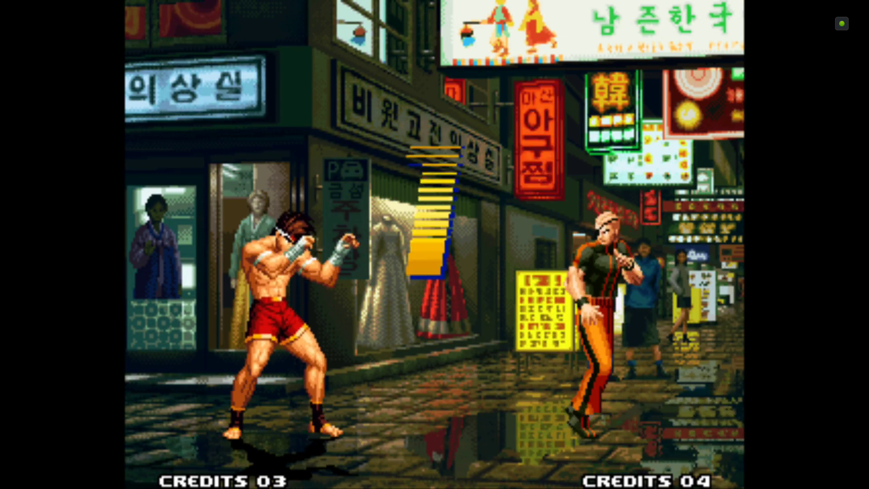
- Play the first round as Joe against Ramon with punches, kicks and jumps, and exit the game
{"action": "key", "text": "Down"}
{"action": "key", "text": "Right"}
{"action": "key", "text": "ctrl"}
{"action": "key", "text": "Right"}
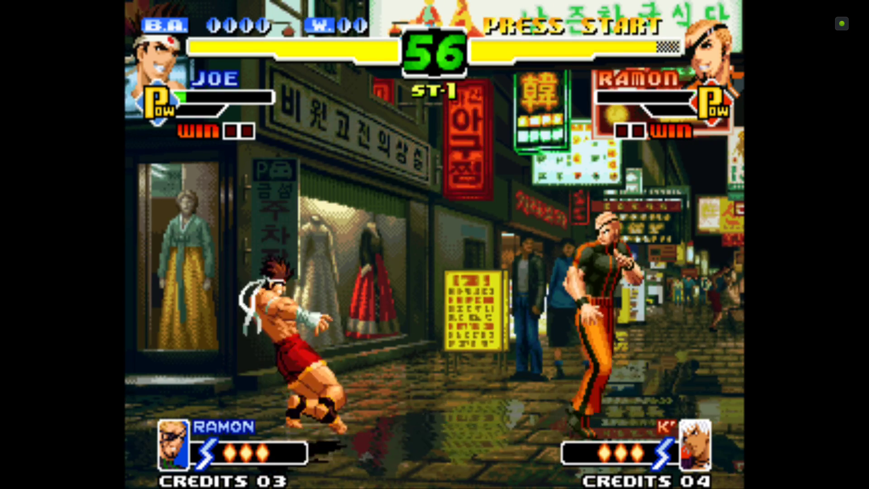
{"action": "key", "text": "ctrl"}
{"action": "key", "text": "Down"}
{"action": "key", "text": "ctrl"}
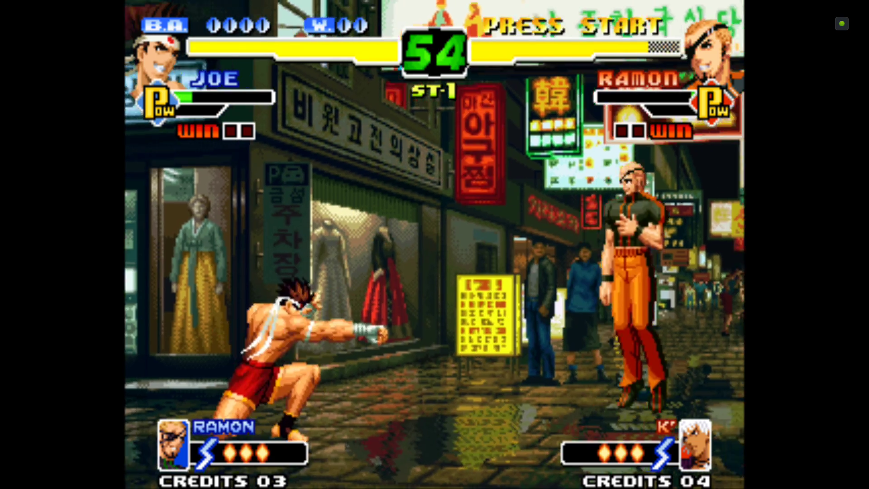
{"action": "key", "text": "alt"}
{"action": "key", "text": "ctrl"}
{"action": "key", "text": "alt"}
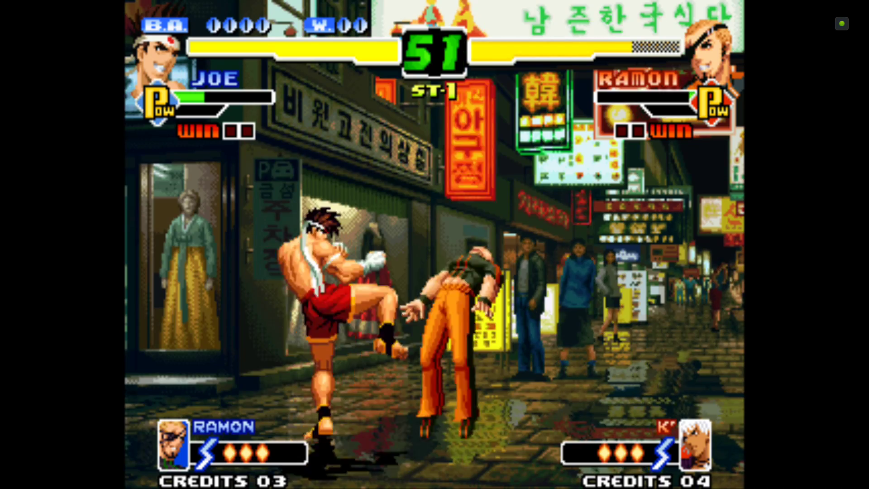
{"action": "key", "text": "Up+Right"}
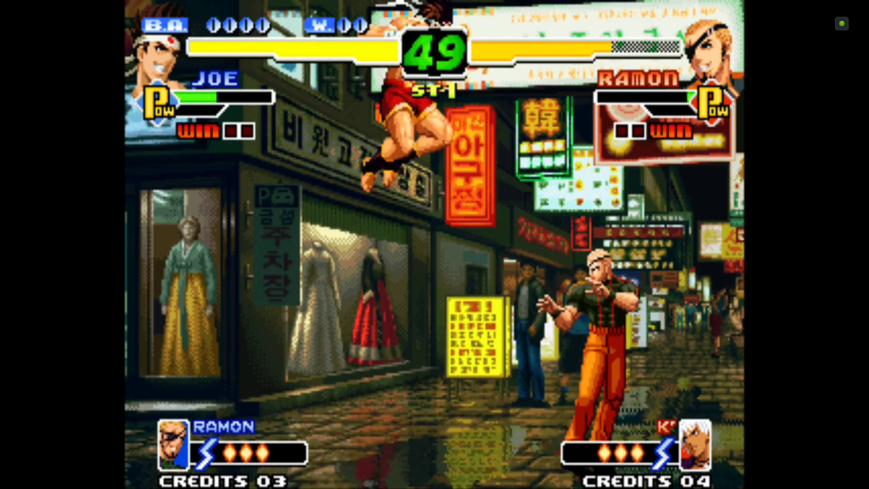
{"action": "key", "text": "Down"}
{"action": "key", "text": "ctrl"}
{"action": "key", "text": "ctrl"}
{"action": "key", "text": "ctrl"}
{"action": "key", "text": "ctrl"}
{"action": "key", "text": "ctrl"}
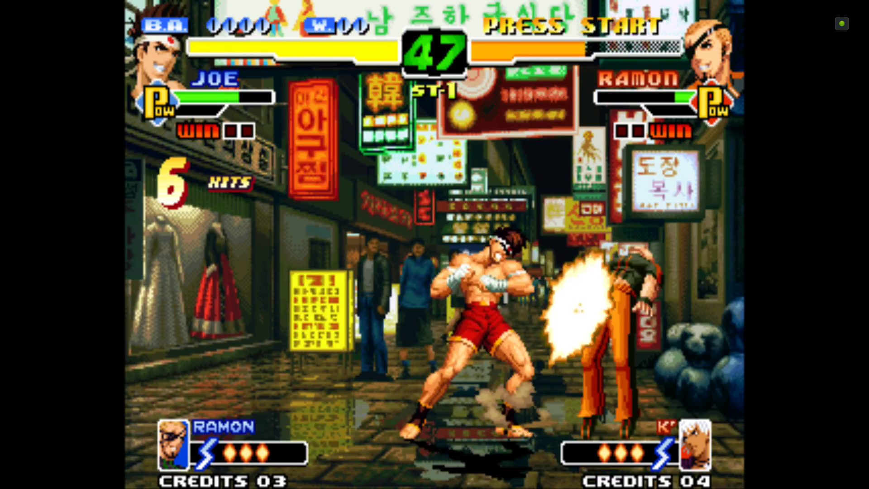
{"action": "key", "text": "alt"}
{"action": "key", "text": "Up+Right"}
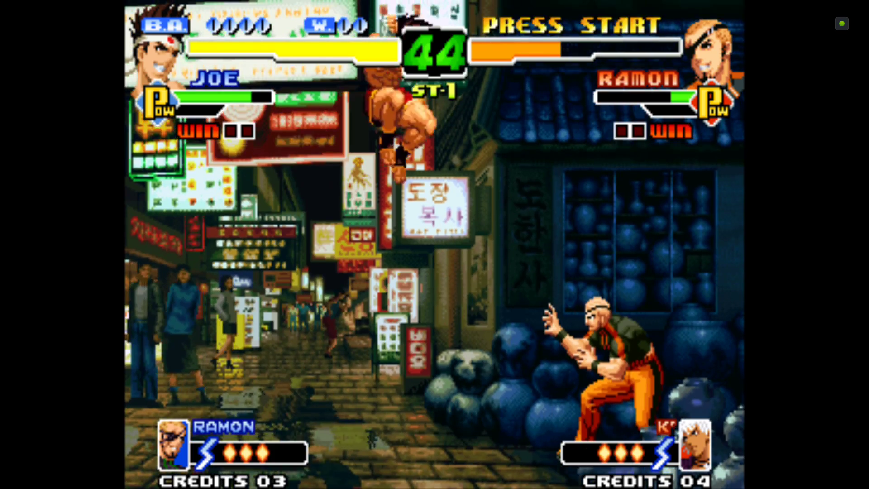
{"action": "key", "text": "alt"}
{"action": "key", "text": "Down"}
{"action": "key", "text": "ctrl"}
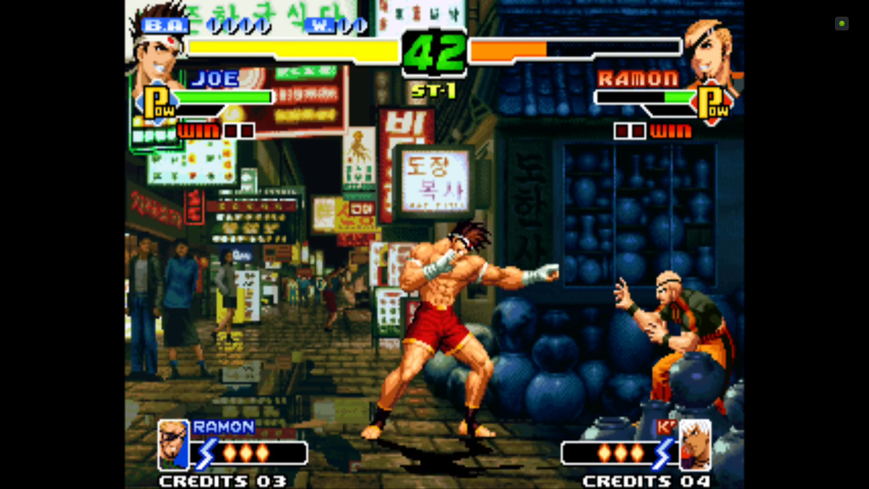
{"action": "key", "text": "Up+Right"}
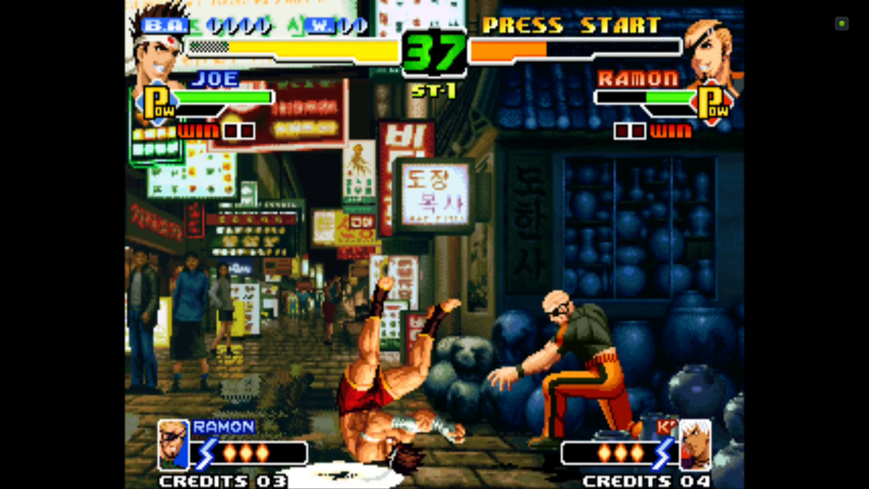
{"action": "key", "text": "Escape"}
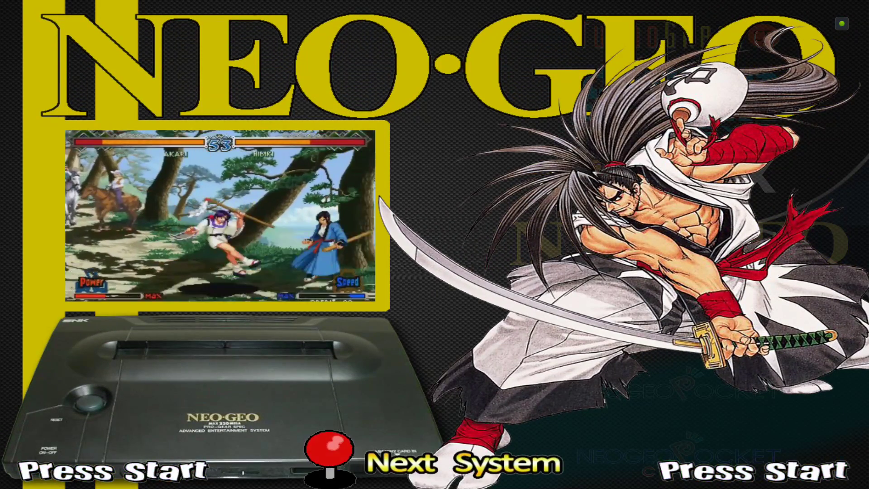
- Find Sega Mega Drive in the HyperSpin system wheel and launch a game from it
{"action": "key", "text": "Up"}
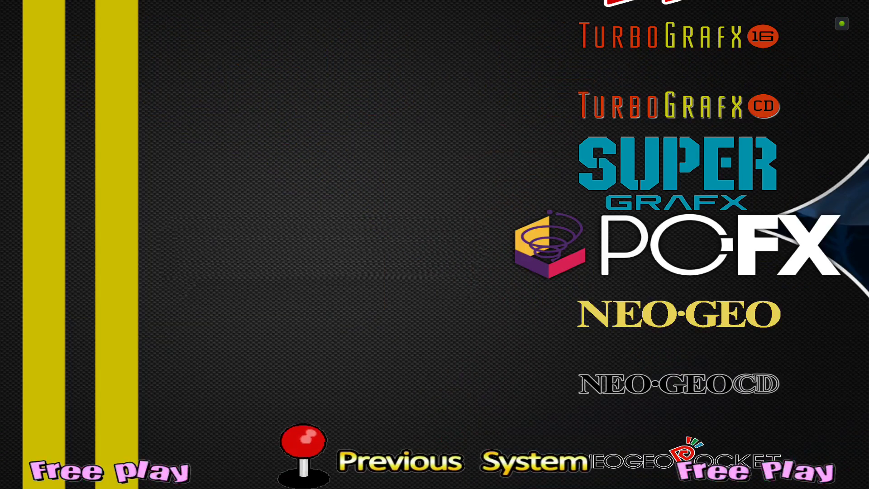
{"action": "key", "text": "Up"}
{"action": "key", "text": "Up"}
{"action": "key", "text": "Up"}
{"action": "key", "text": "Up"}
{"action": "key", "text": "Up"}
{"action": "key", "text": "Up"}
{"action": "key", "text": "Up"}
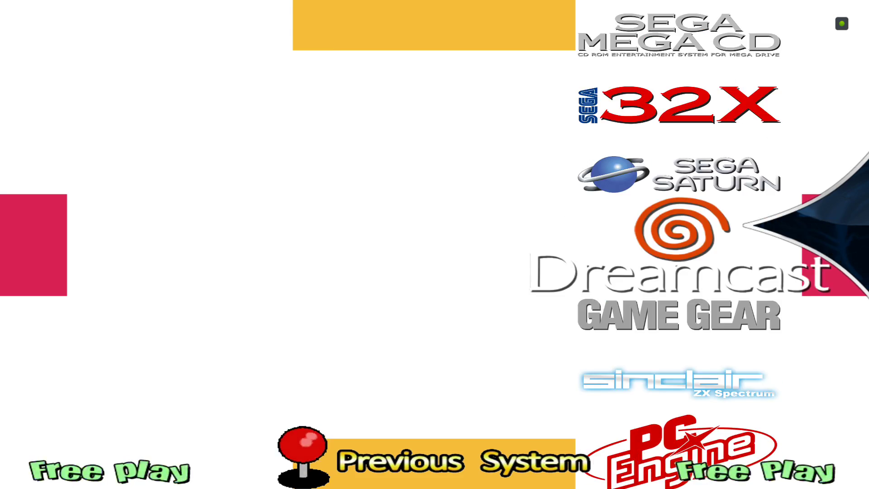
{"action": "key", "text": "Up"}
{"action": "key", "text": "Up"}
{"action": "key", "text": "Up"}
{"action": "key", "text": "Up"}
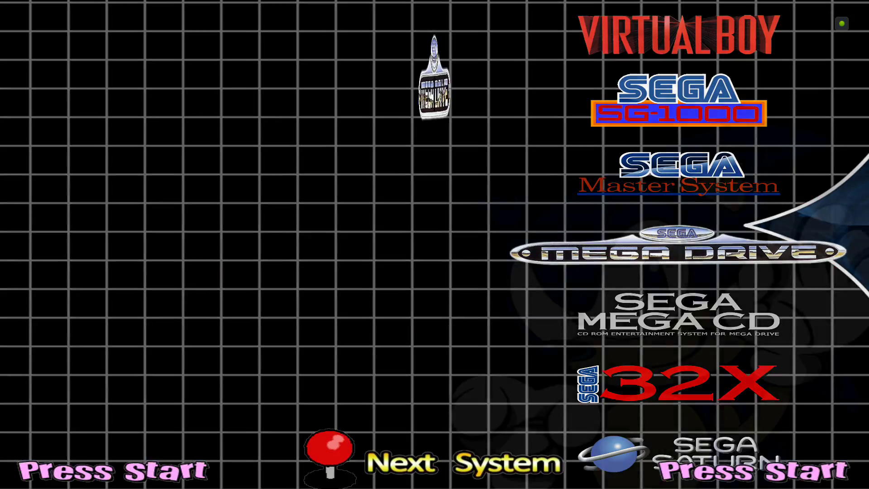
{"action": "key", "text": "Return"}
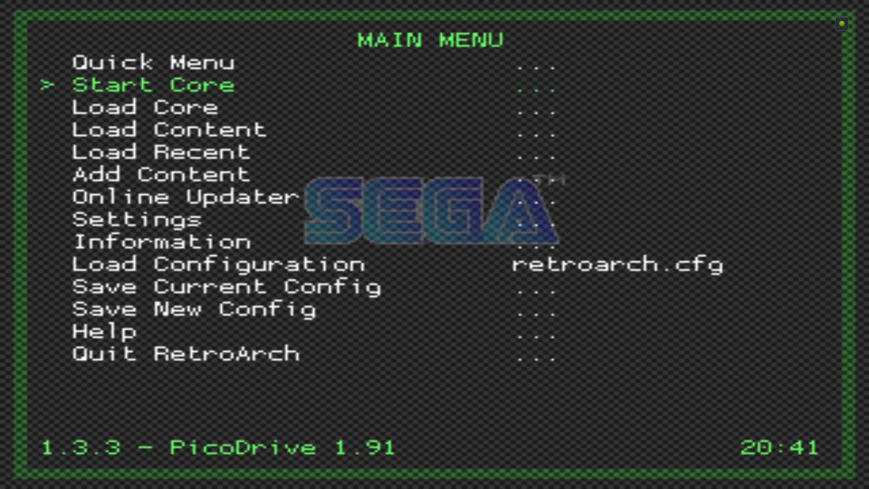
- Open the Directory section of the RetroArch settings while the PicoDrive core is loaded
{"action": "key", "text": "Return"}
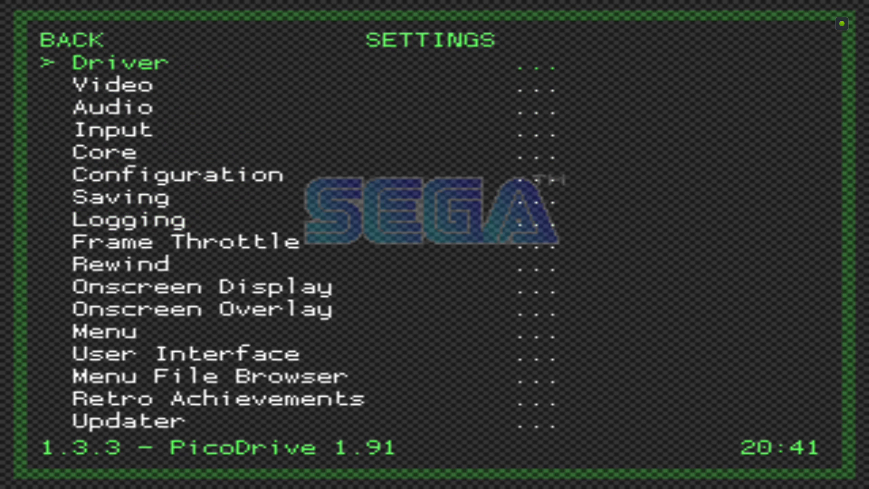
{"action": "key", "text": "Up"}
{"action": "key", "text": "Up"}
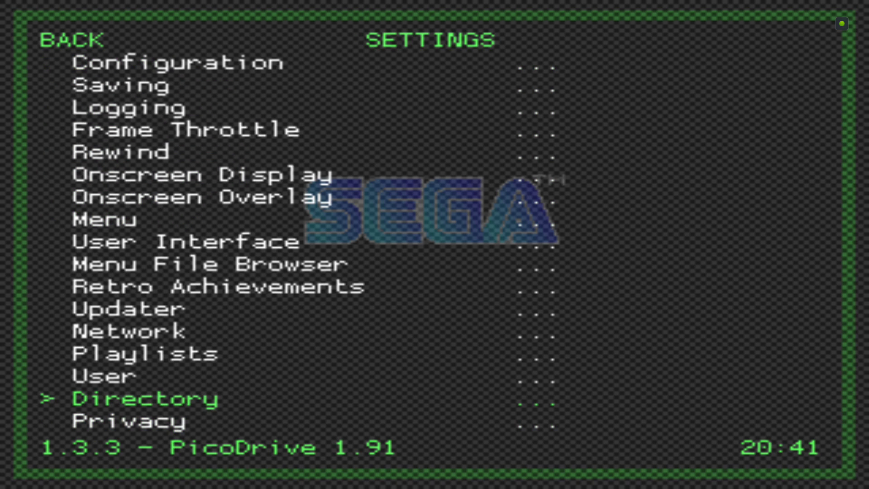
{"action": "key", "text": "Return"}
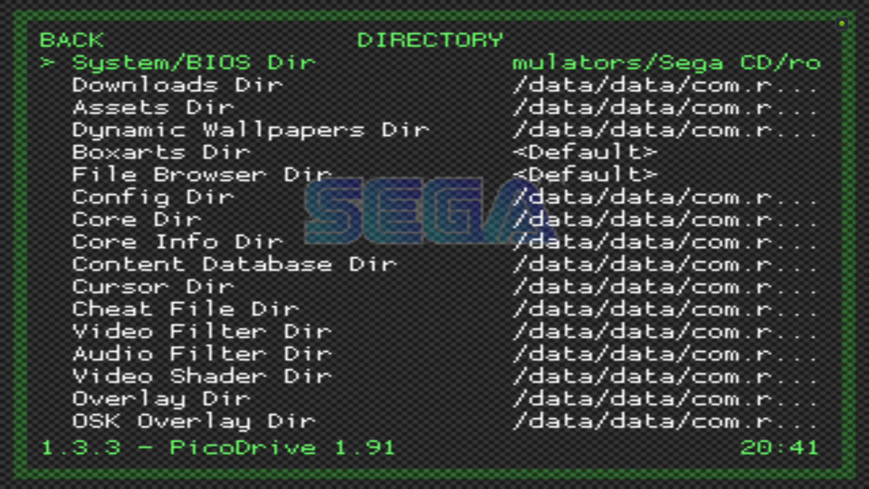
- Open the System/BIOS Dir setting for a new choice and browse to the root folder (/)
{"action": "key", "text": "Up"}
{"action": "key", "text": "Down"}
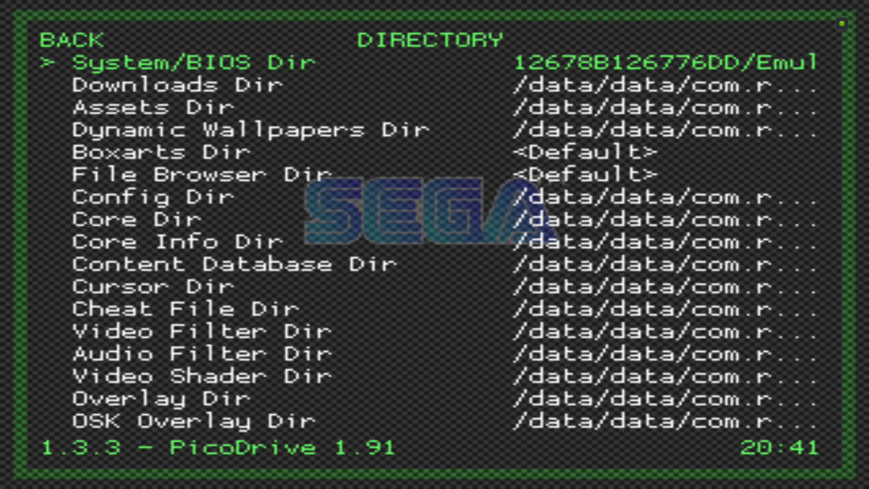
{"action": "key", "text": "Return"}
{"action": "key", "text": "Down"}
{"action": "key", "text": "Down"}
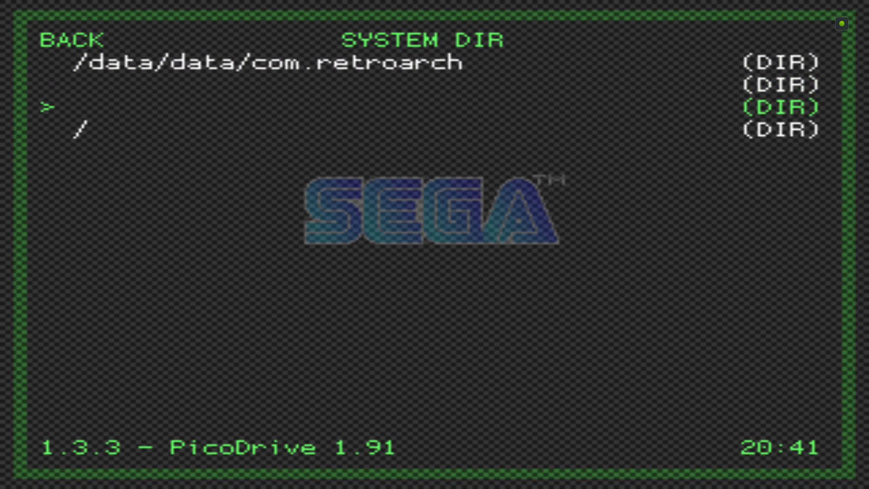
{"action": "key", "text": "Down"}
{"action": "key", "text": "Return"}
- Open the sdcard folder in the system directory browser
{"action": "key", "text": "Down"}
{"action": "key", "text": "Down"}
{"action": "key", "text": "Down"}
{"action": "key", "text": "Down"}
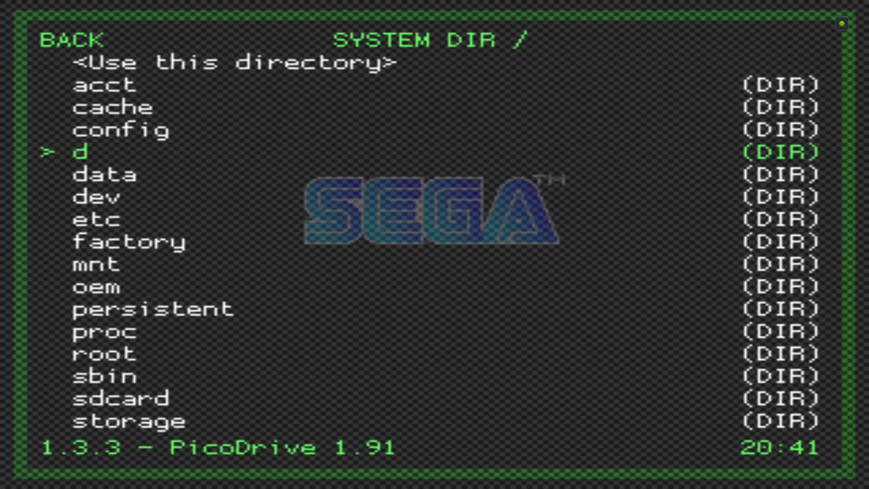
- Open the Android folder on the sdcard and enter its data folder
{"action": "key", "text": "Down"}
{"action": "key", "text": "Down"}
{"action": "key", "text": "Down"}
{"action": "key", "text": "Down"}
{"action": "key", "text": "Down"}
{"action": "key", "text": "Down"}
{"action": "key", "text": "Down"}
{"action": "key", "text": "Down"}
{"action": "key", "text": "Down"}
{"action": "key", "text": "Down"}
{"action": "key", "text": "Down"}
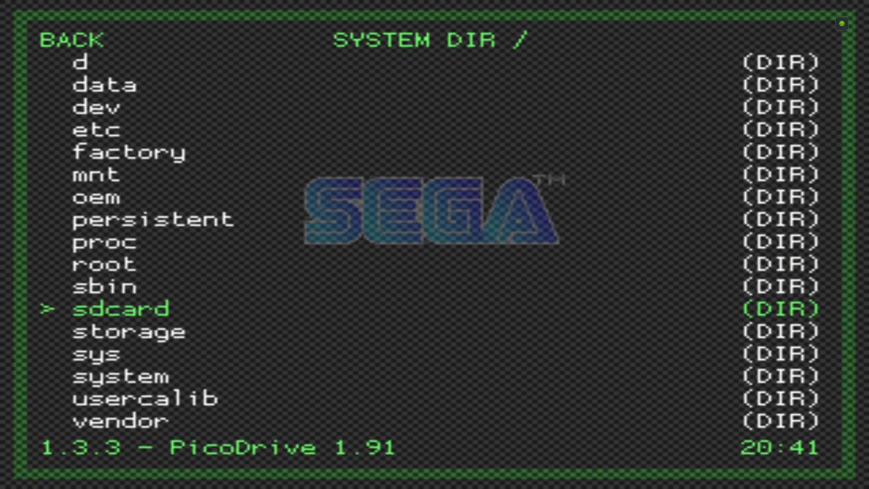
{"action": "key", "text": "Return"}
{"action": "key", "text": "Down"}
{"action": "key", "text": "Down"}
{"action": "key", "text": "Down"}
{"action": "key", "text": "Down"}
{"action": "key", "text": "Down"}
{"action": "key", "text": "Down"}
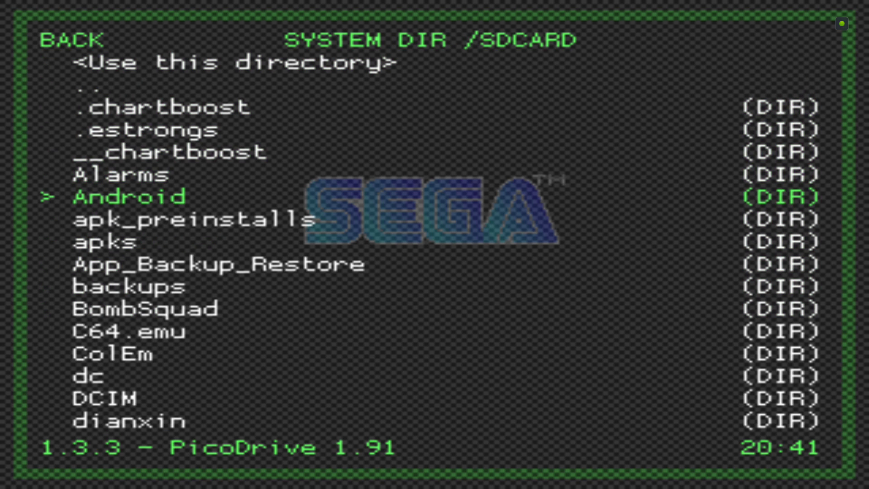
{"action": "key", "text": "Down"}
{"action": "key", "text": "Up"}
{"action": "key", "text": "Return"}
- Find the com.retroarch folder among the app data folders and open it
{"action": "key", "text": "Down"}
{"action": "key", "text": "Down"}
{"action": "key", "text": "Return"}
{"action": "key", "text": "Down"}
{"action": "key", "text": "Down"}
{"action": "key", "text": "Down"}
{"action": "key", "text": "Down"}
{"action": "key", "text": "Down"}
{"action": "key", "text": "Down"}
{"action": "key", "text": "Down"}
{"action": "key", "text": "Down"}
{"action": "key", "text": "Down"}
{"action": "key", "text": "Down"}
{"action": "key", "text": "Down"}
{"action": "key", "text": "Down"}
{"action": "key", "text": "Down"}
{"action": "key", "text": "Down"}
{"action": "key", "text": "Down"}
{"action": "key", "text": "Down"}
{"action": "key", "text": "Down"}
{"action": "key", "text": "Down"}
{"action": "key", "text": "Down"}
{"action": "key", "text": "Down"}
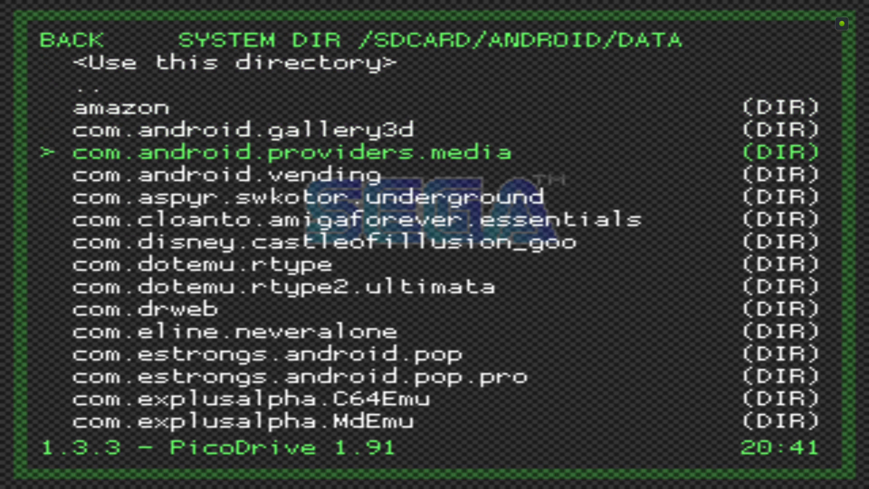
{"action": "key", "text": "Down"}
{"action": "key", "text": "Down"}
{"action": "key", "text": "Down"}
{"action": "key", "text": "Down"}
{"action": "key", "text": "Down"}
{"action": "key", "text": "Down"}
{"action": "key", "text": "Down"}
{"action": "key", "text": "Down"}
{"action": "key", "text": "Down"}
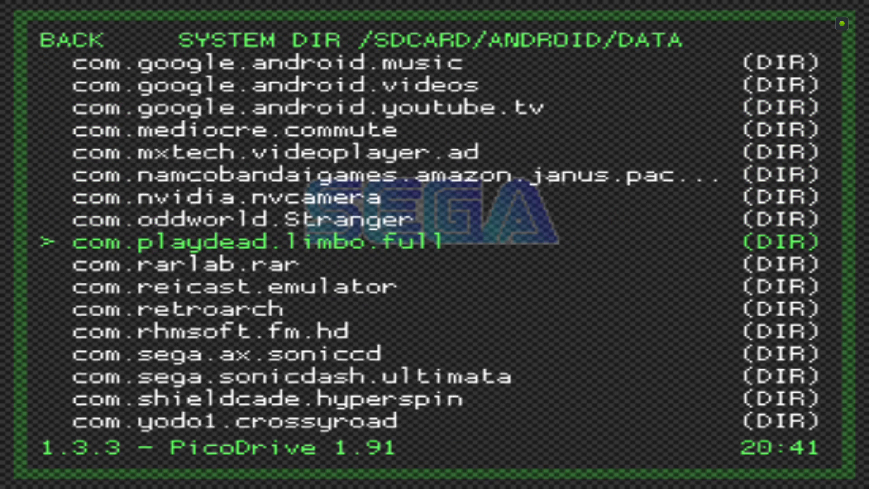
{"action": "key", "text": "Return"}
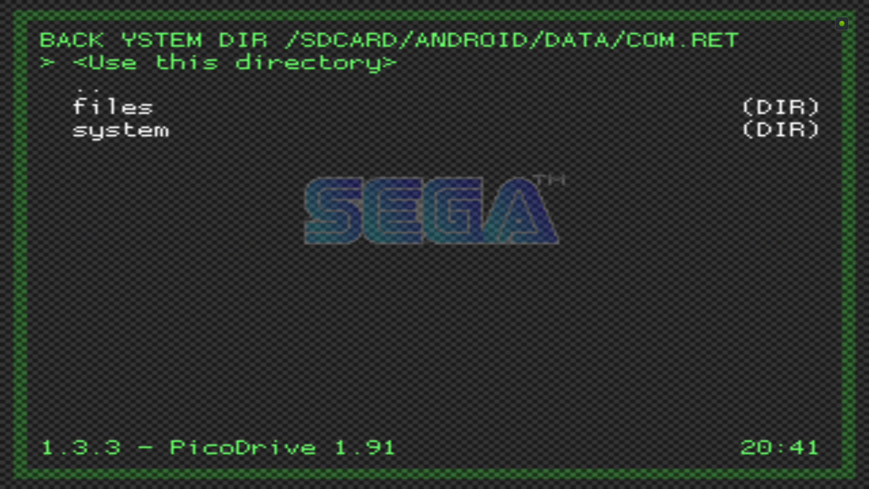
- Open the system folder inside com.retroarch and go to the option that uses this directory
{"action": "key", "text": "Down"}
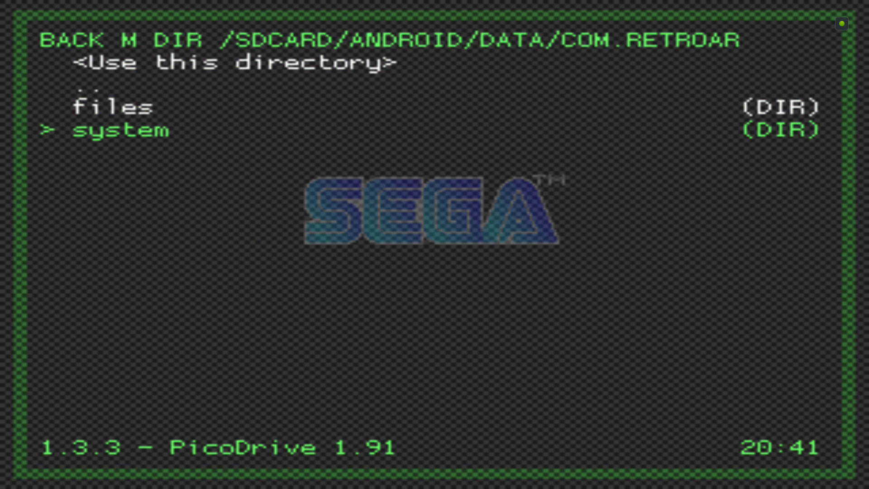
{"action": "key", "text": "Return"}
{"action": "key", "text": "Down"}
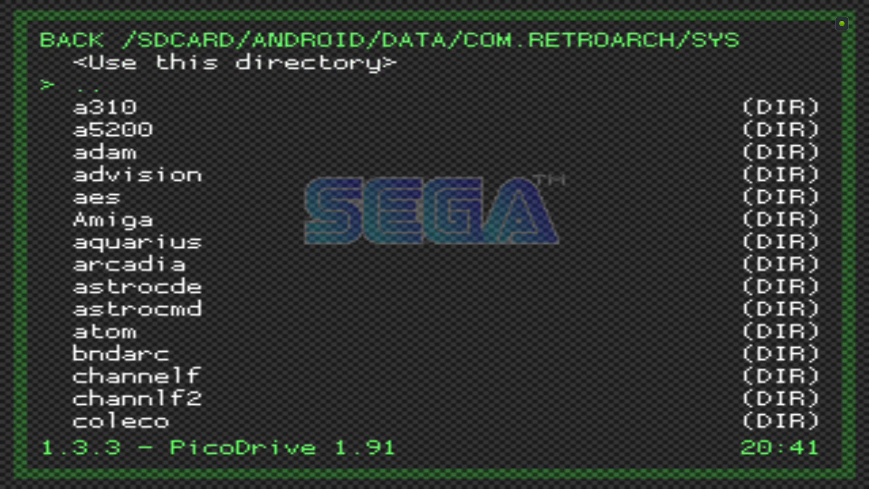
{"action": "key", "text": "Up"}
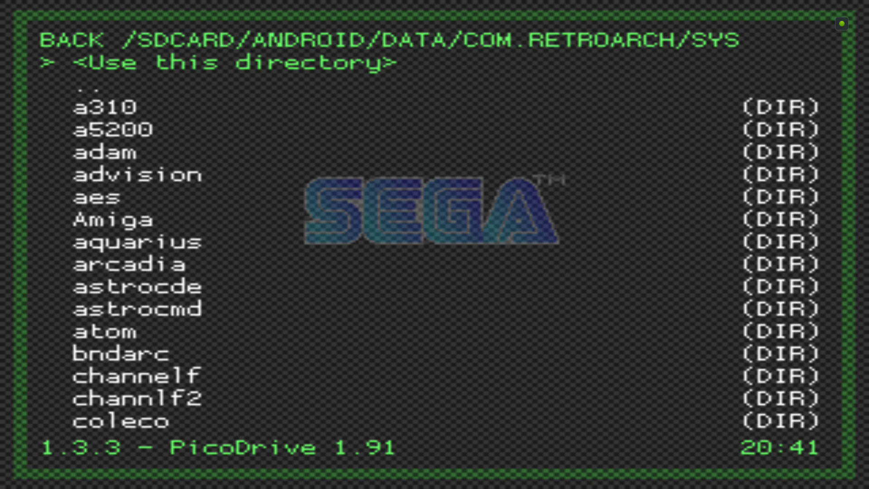
- Back out of the System/BIOS Dir browser without choosing a folder and return to the main menu
{"action": "key", "text": "BackSpace"}
{"action": "key", "text": "BackSpace"}
{"action": "key", "text": "BackSpace"}
{"action": "key", "text": "BackSpace"}
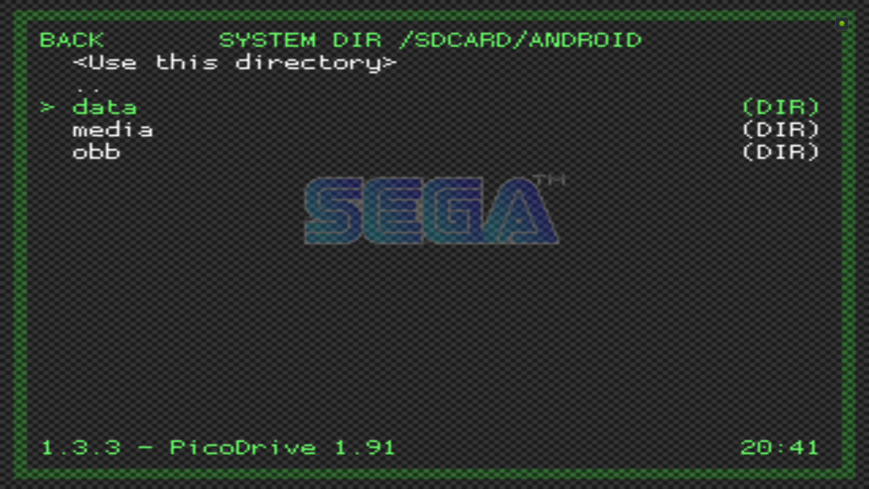
{"action": "key", "text": "BackSpace"}
{"action": "key", "text": "BackSpace"}
{"action": "key", "text": "BackSpace"}
{"action": "key", "text": "BackSpace"}
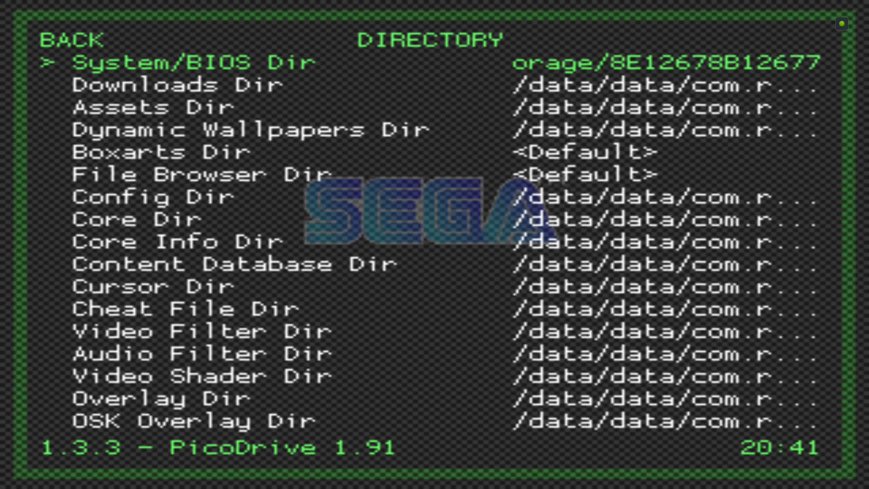
{"action": "key", "text": "BackSpace"}
- Choose Load Recent to return to the Ultimate Mortal Kombat 3 game, and exit RetroArch to the HyperSpin system wheel
{"action": "key", "text": "Up"}
{"action": "key", "text": "Up"}
{"action": "key", "text": "Up"}
{"action": "key", "text": "Up"}
{"action": "key", "text": "Up"}
{"action": "key", "text": "Up"}
{"action": "key", "text": "Up"}
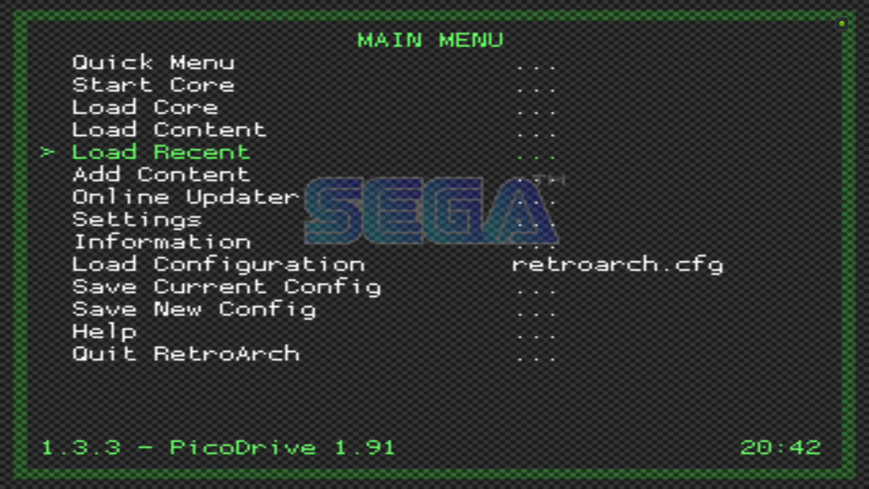
{"action": "key", "text": "Return"}
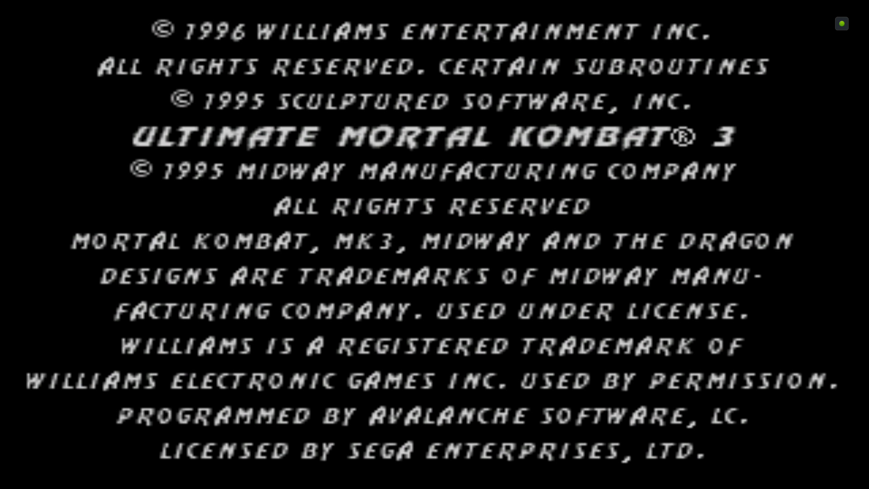
{"action": "key", "text": "F1"}
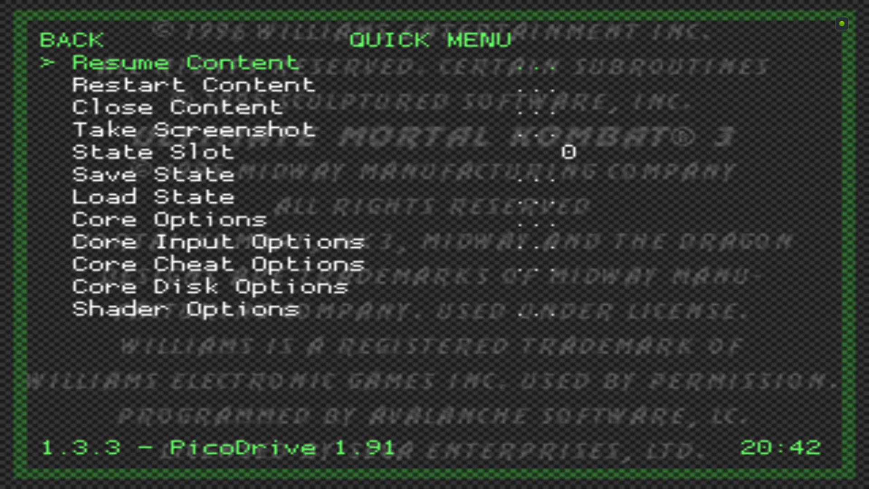
{"action": "key", "text": "BackSpace"}
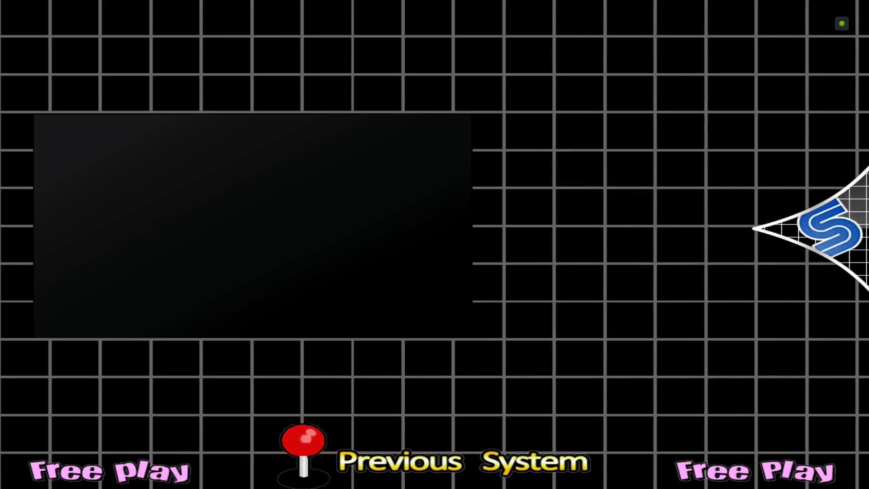
- Find the Neo Geo system on the HyperSpin wheel and open it
{"action": "key", "text": "Down"}
{"action": "key", "text": "Down"}
{"action": "key", "text": "Down"}
{"action": "key", "text": "Down"}
{"action": "key", "text": "Down"}
{"action": "key", "text": "Down"}
{"action": "key", "text": "Down"}
{"action": "key", "text": "Down"}
{"action": "key", "text": "Down"}
{"action": "key", "text": "Down"}
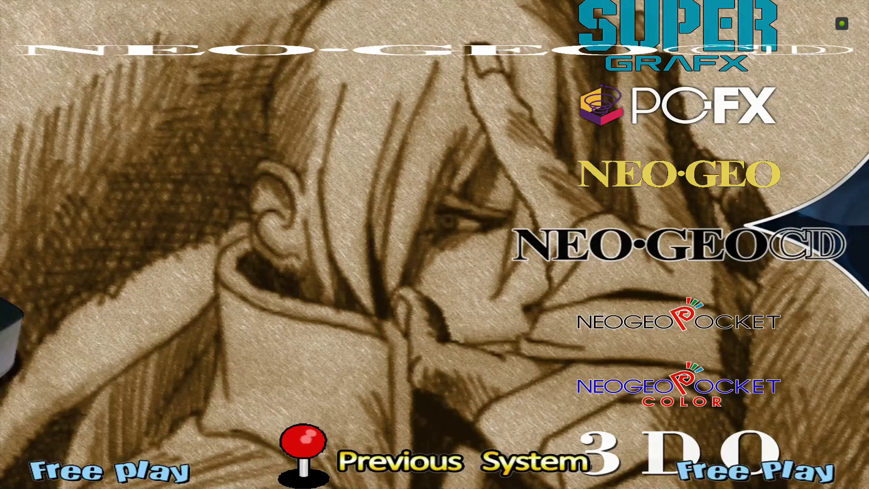
{"action": "key", "text": "Up"}
{"action": "key", "text": "Return"}
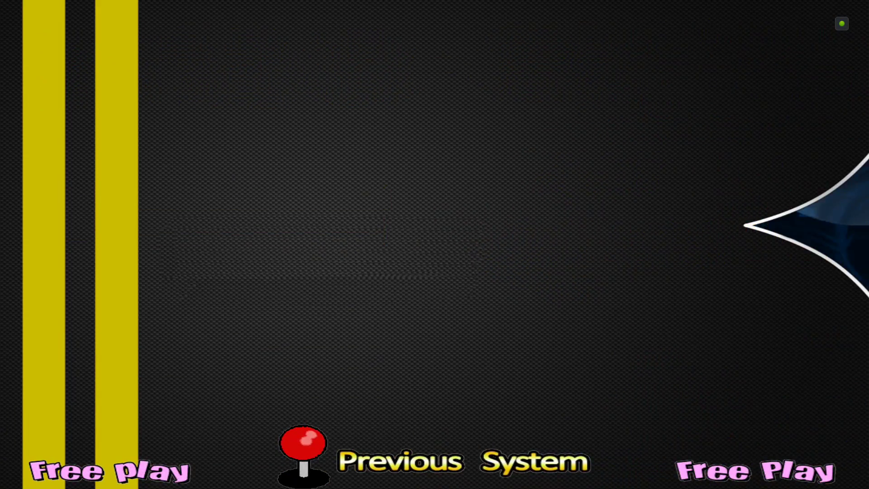